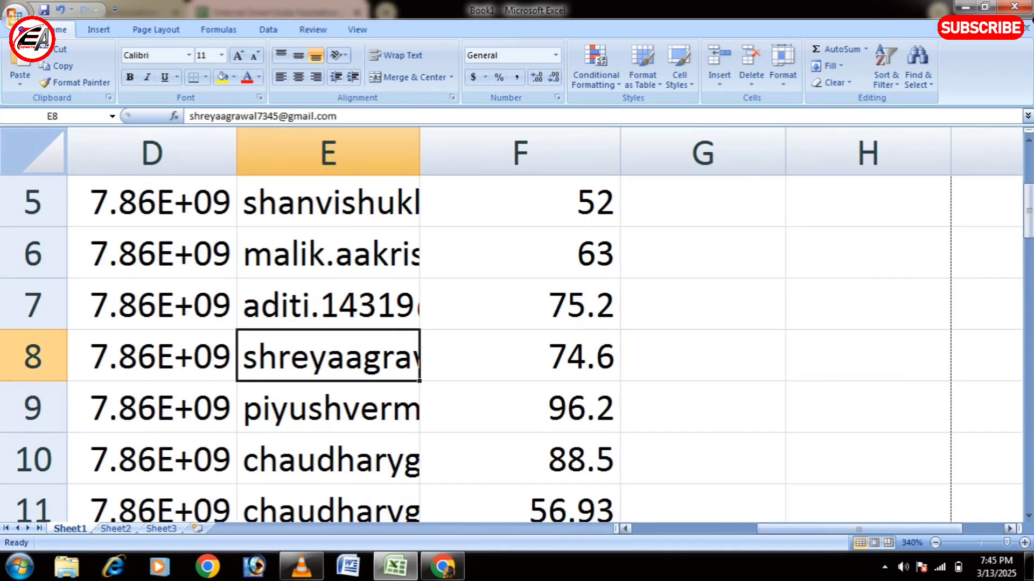
# Narrow the Roll No column slightly
pyautogui.hscroll(-3, 517, 323)
pyautogui.scroll(-5, 516, 323)
pyautogui.scroll(-15, 516, 323)
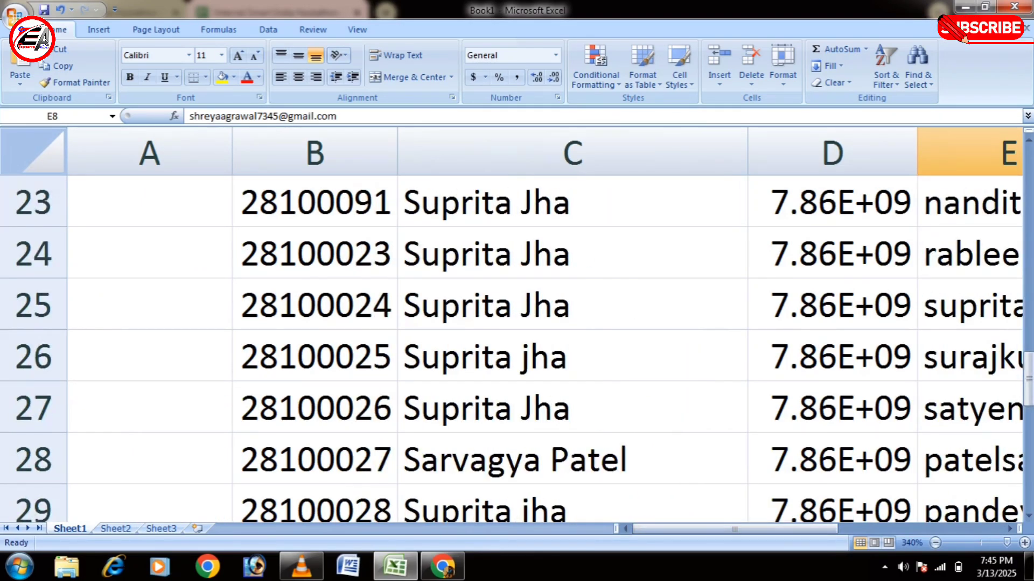
pyautogui.scroll(16, 516, 323)
pyautogui.scroll(5, 517, 323)
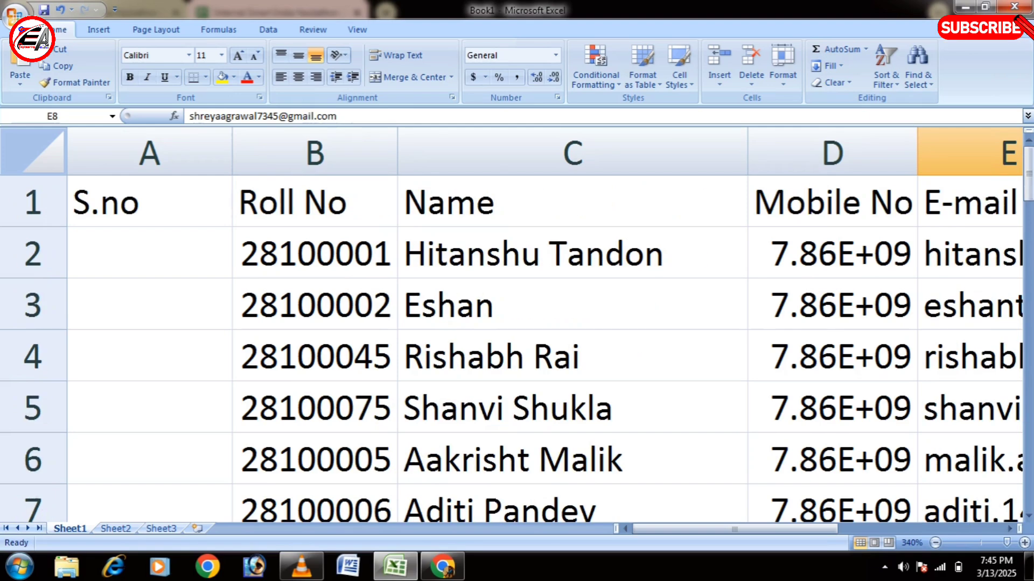
pyautogui.moveTo(398, 153); pyautogui.dragTo(373, 153)
pyautogui.click(548, 253)
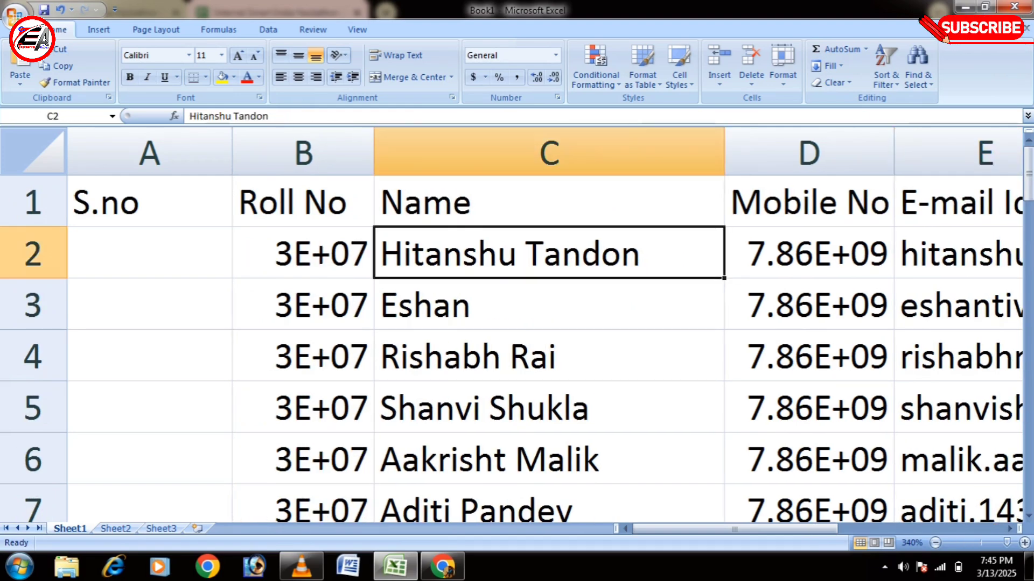
# Look through the student list from the header row down to the last record
pyautogui.scroll(-15, 549, 253)
pyautogui.scroll(10, 549, 253)
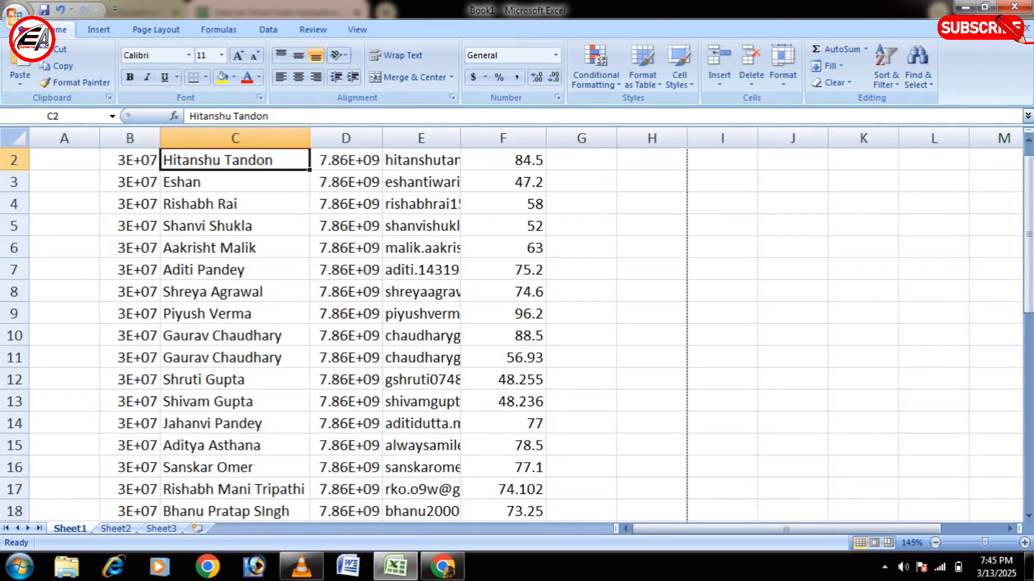
pyautogui.scroll(-4, 548, 253)
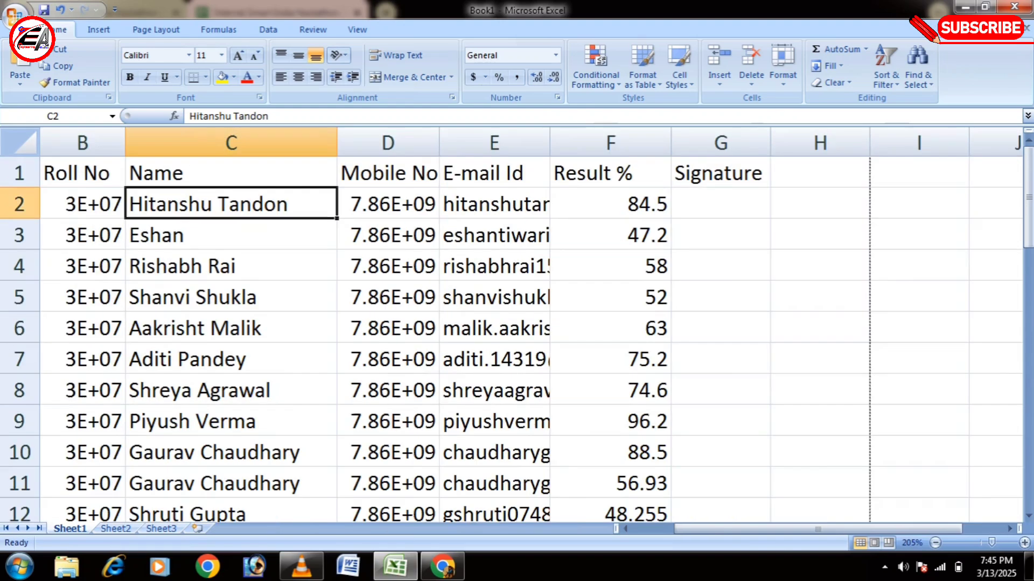
pyautogui.scroll(-4, 549, 253)
pyautogui.scroll(2, 549, 253)
pyautogui.scroll(-2, 549, 253)
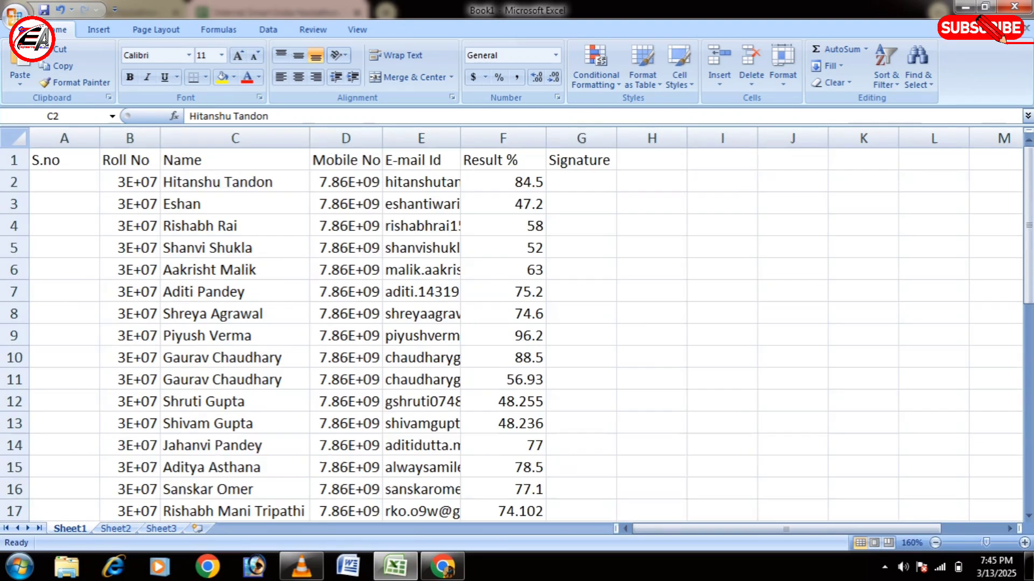
pyautogui.scroll(-11, 511, 334)
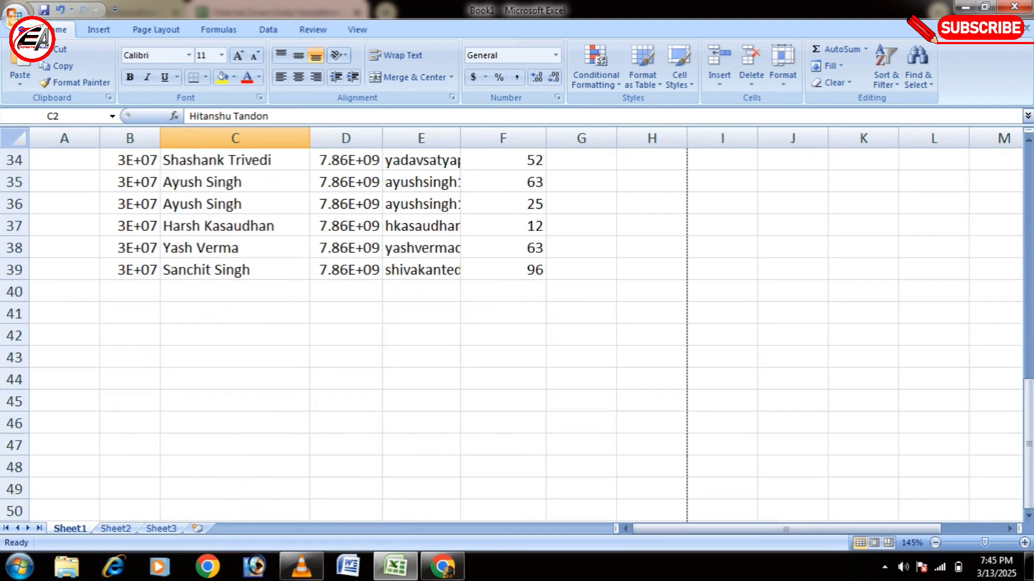
pyautogui.scroll(11, 512, 334)
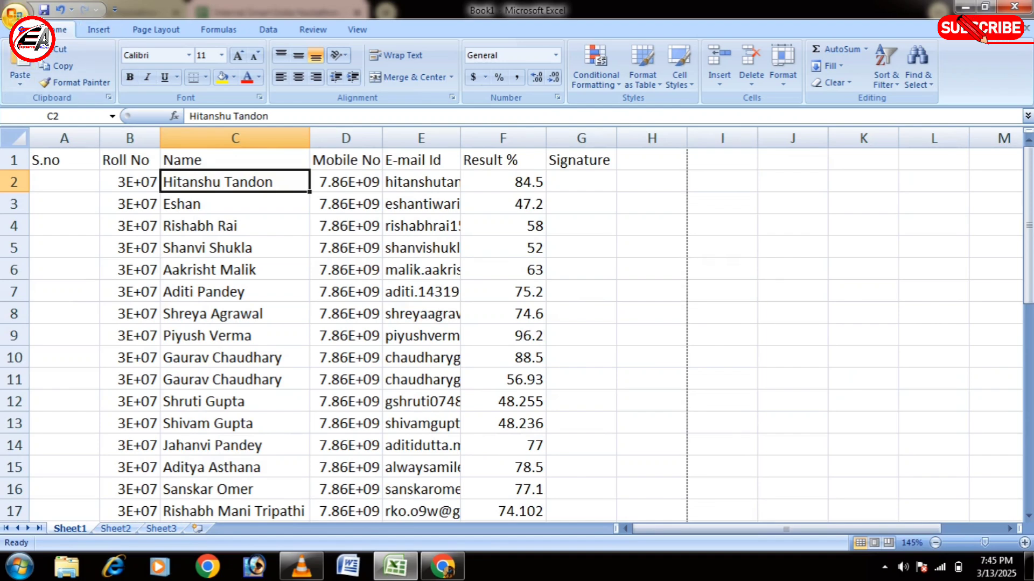
# Examine the sheet in print preview at closer zoom and return to the worksheet
pyautogui.click(13, 13)
pyautogui.moveTo(47, 185)
pyautogui.click(162, 142)
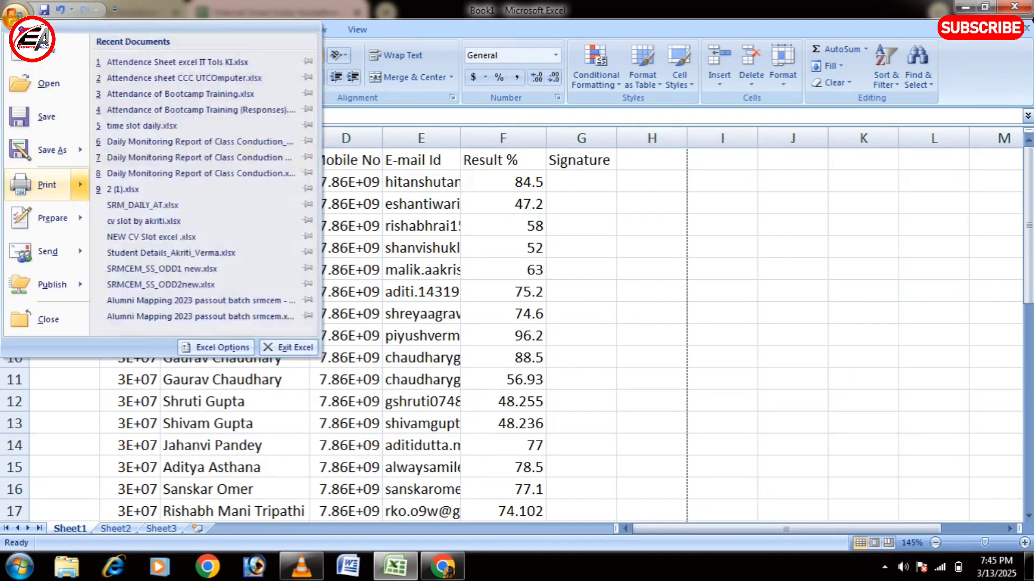
pyautogui.click(530, 226)
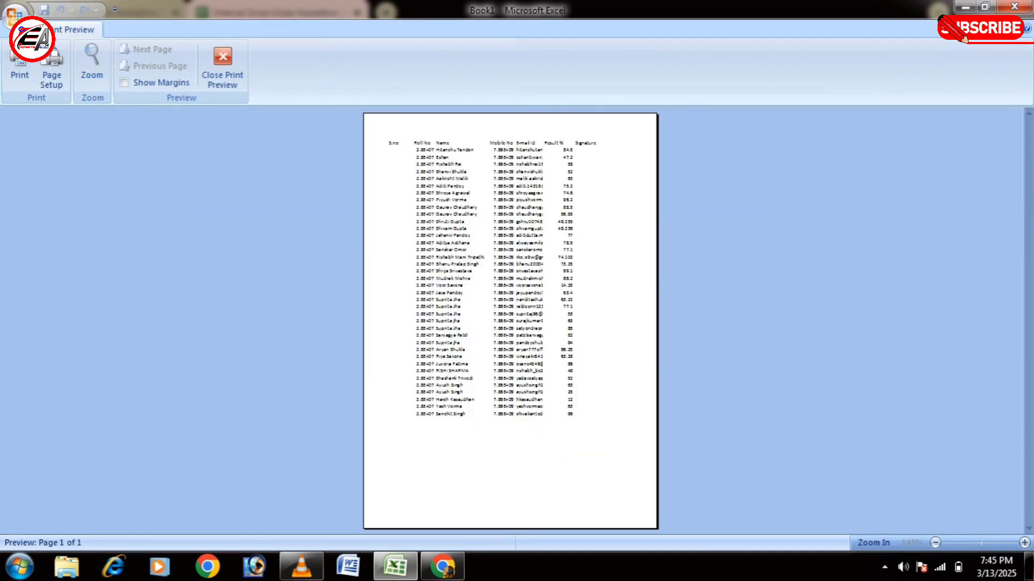
pyautogui.click(477, 285)
pyautogui.scroll(3, 478, 286)
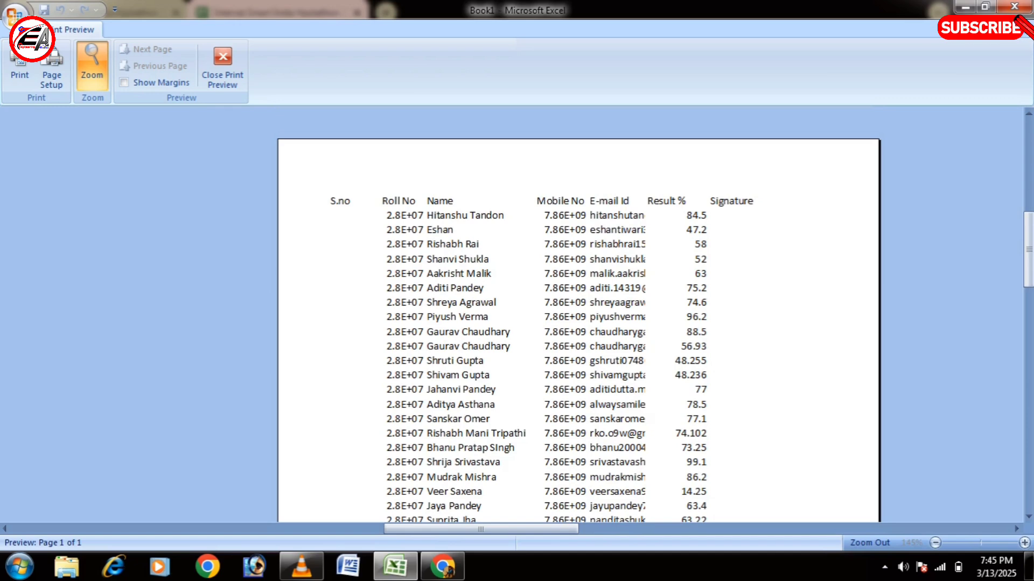
pyautogui.press('Escape')
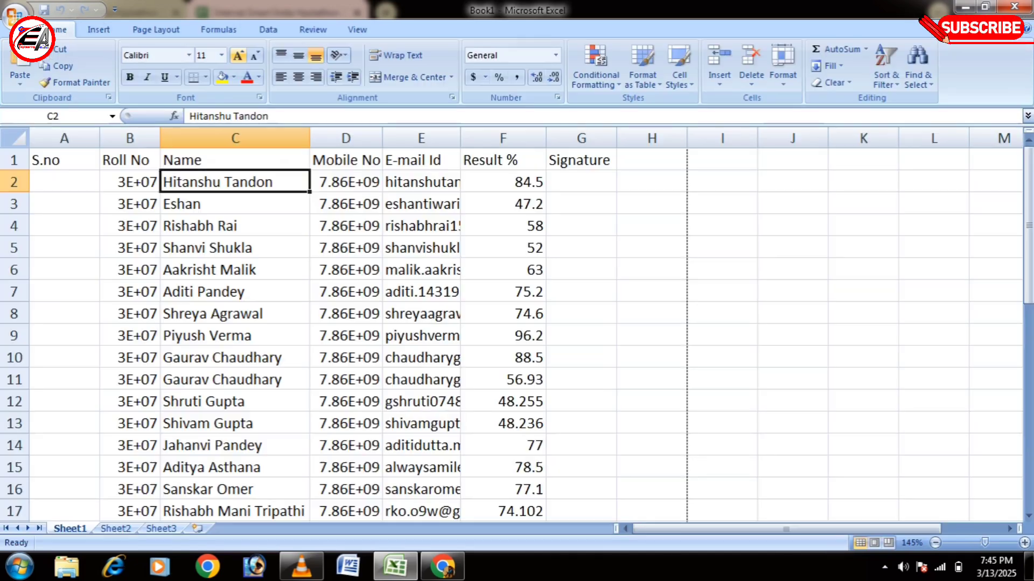
# Auto-fit the widths of columns B through G, from Roll No to Signature, to their contents
pyautogui.click(503, 292)
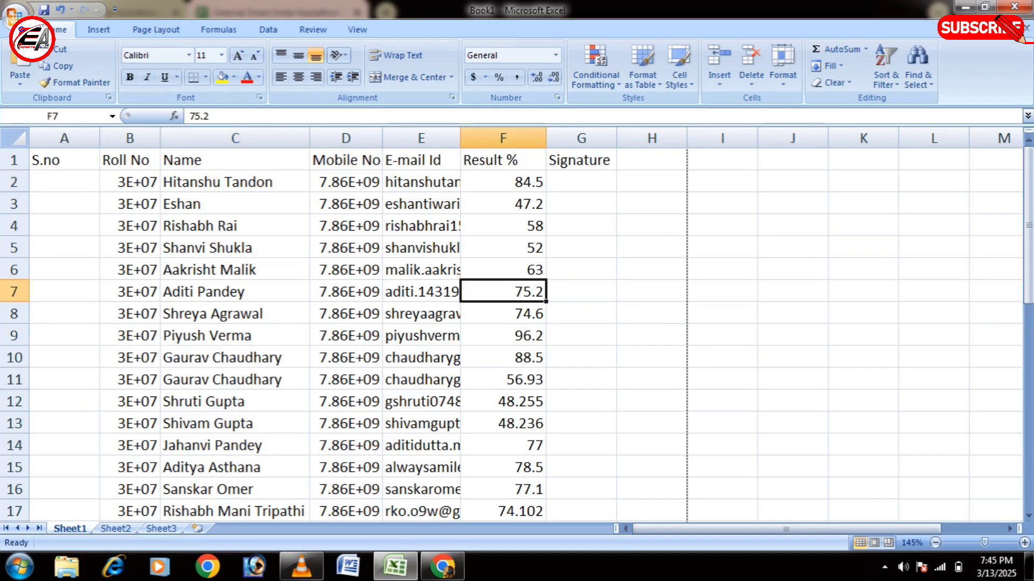
pyautogui.doubleClick(161, 138)
pyautogui.scroll(4, 161, 138)
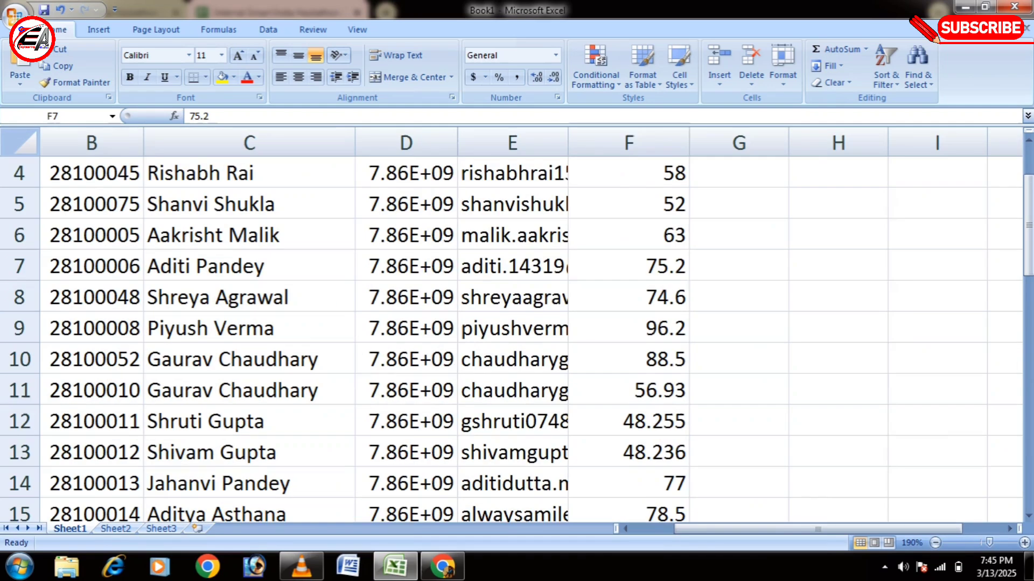
pyautogui.doubleClick(355, 143)
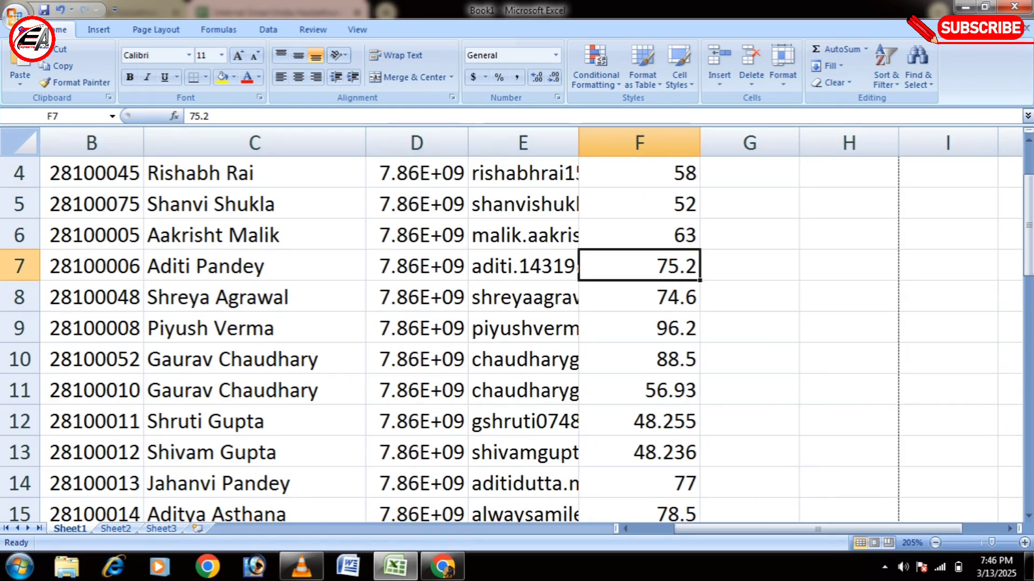
pyautogui.doubleClick(468, 142)
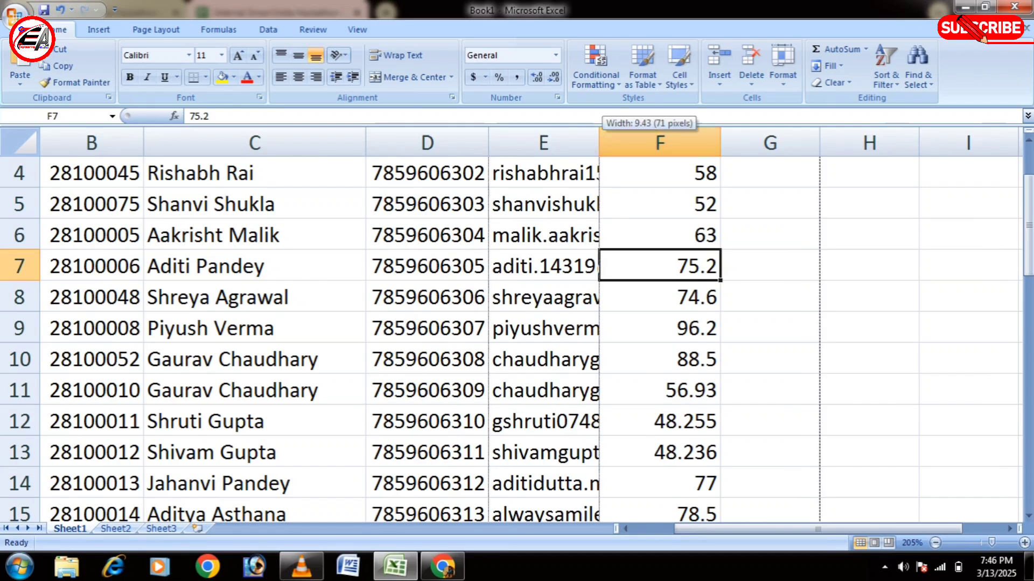
pyautogui.doubleClick(599, 142)
pyautogui.doubleClick(973, 143)
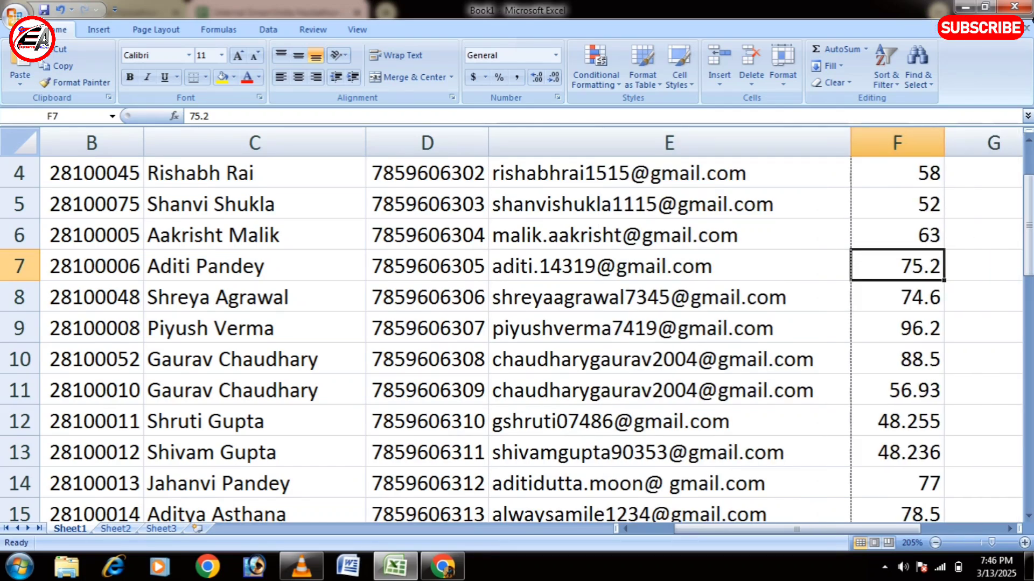
pyautogui.scroll(1, 973, 143)
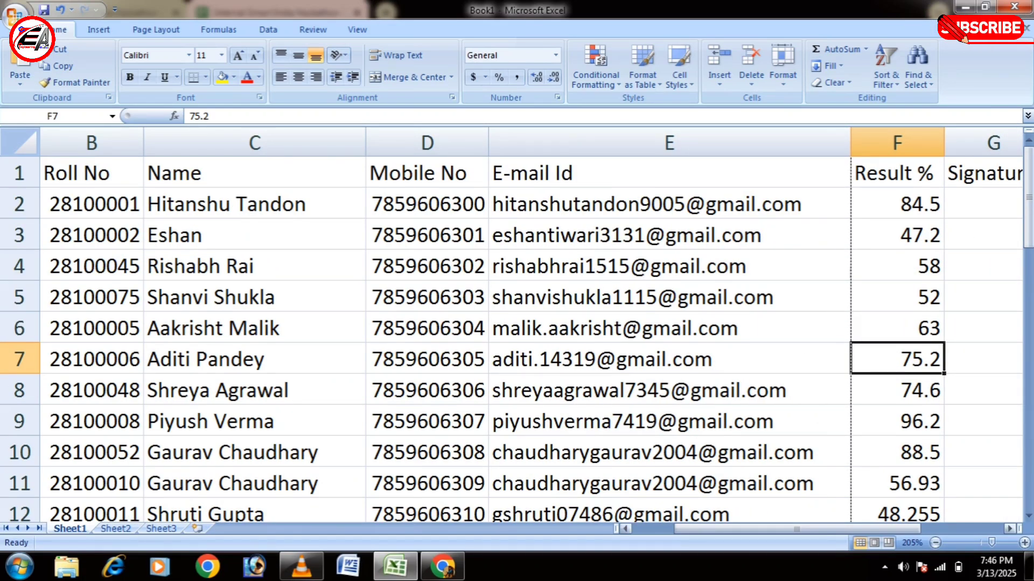
pyautogui.moveTo(797, 529)
pyautogui.mouseDown()
pyautogui.moveTo(867, 529)
pyautogui.moveTo(789, 529)
pyautogui.mouseUp()
pyautogui.doubleClick(717, 143)
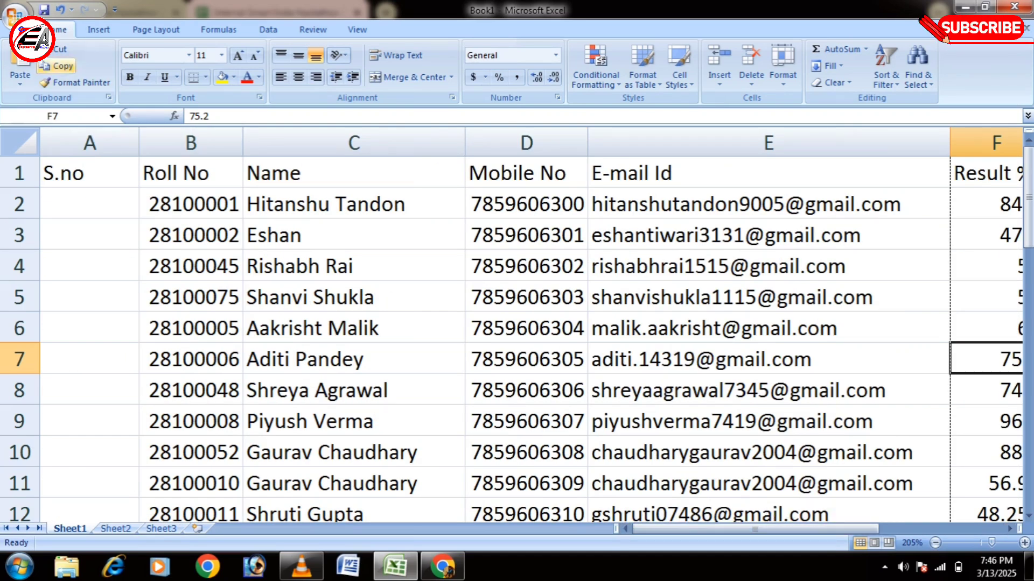
# Check in print preview which of the widened columns fit on the first page, and return to the worksheet
pyautogui.click(16, 13)
pyautogui.moveTo(47, 184)
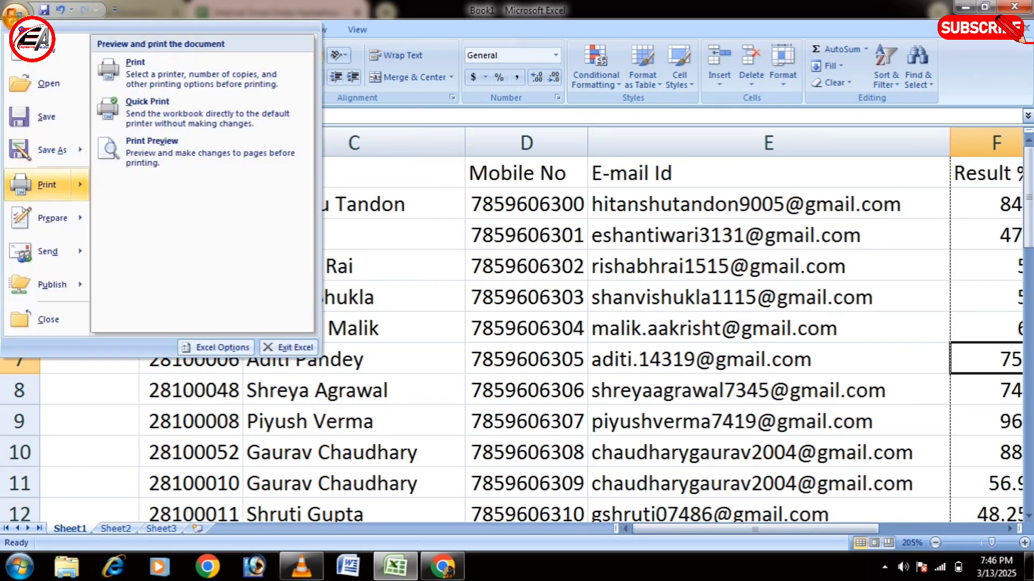
pyautogui.click(150, 149)
pyautogui.scroll(-3, 578, 323)
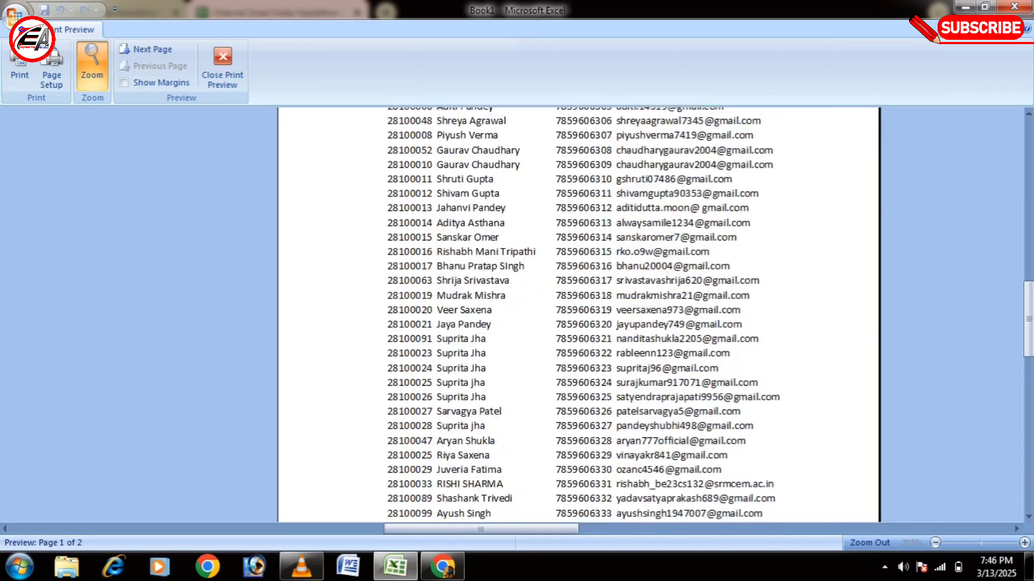
pyautogui.scroll(7, 579, 323)
pyautogui.scroll(-4, 578, 323)
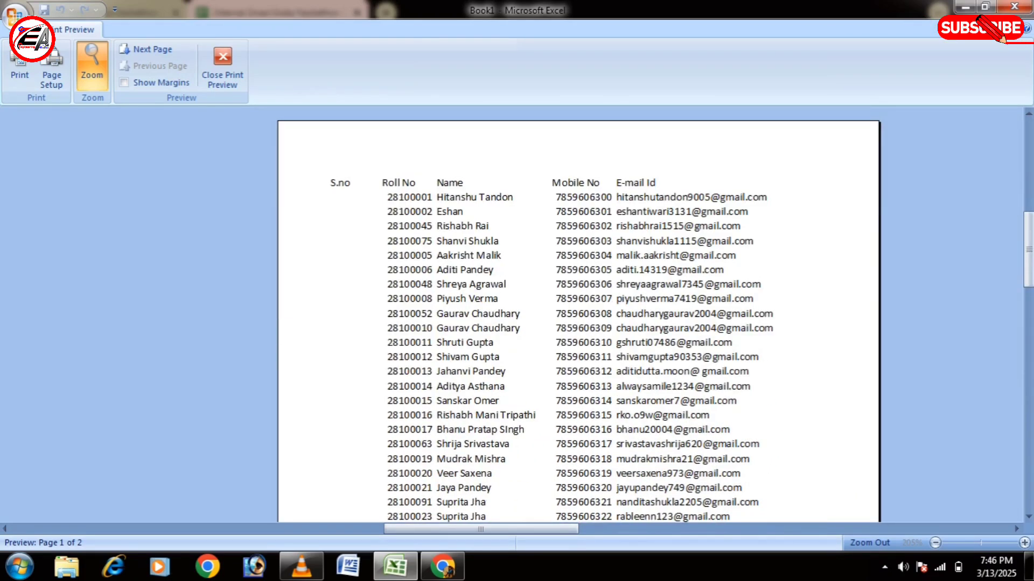
pyautogui.scroll(-1, 578, 323)
pyautogui.scroll(-10, 579, 323)
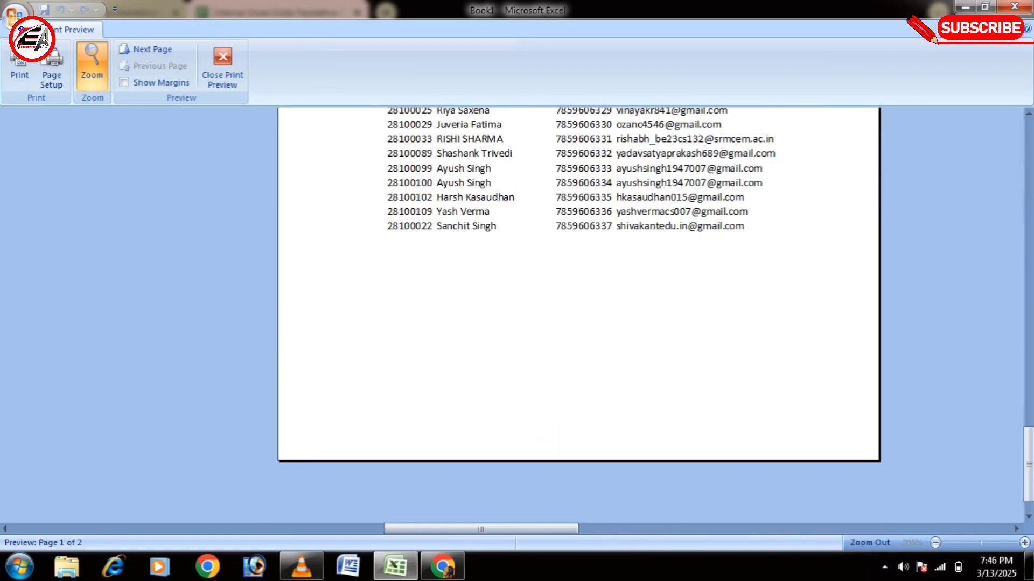
pyautogui.scroll(10, 579, 323)
pyautogui.scroll(6, 578, 323)
pyautogui.press('Escape')
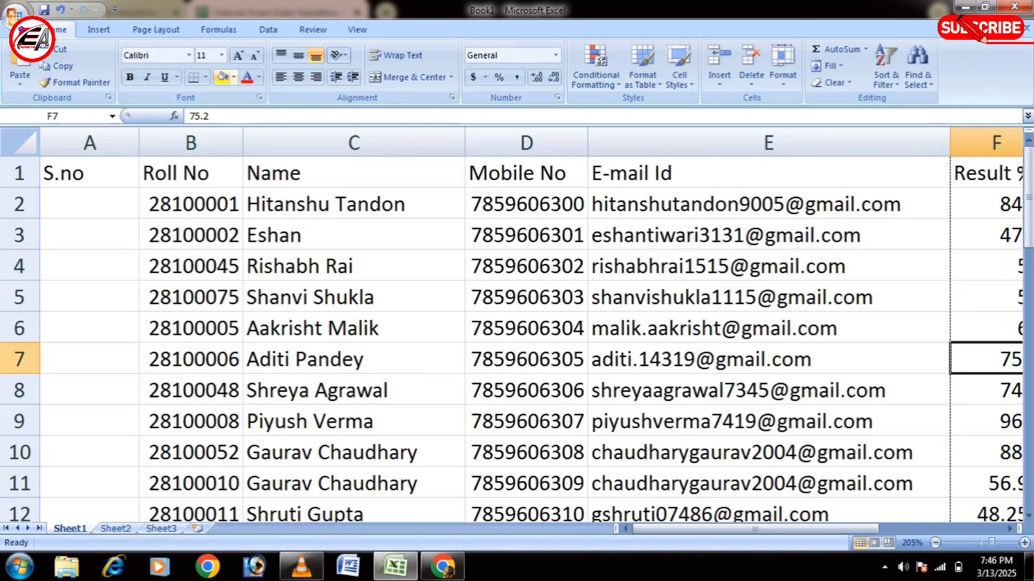
# Examine the Result % and Signature columns that lie beyond the page-break line
pyautogui.moveTo(756, 529); pyautogui.dragTo(838, 530)
pyautogui.click(891, 204)
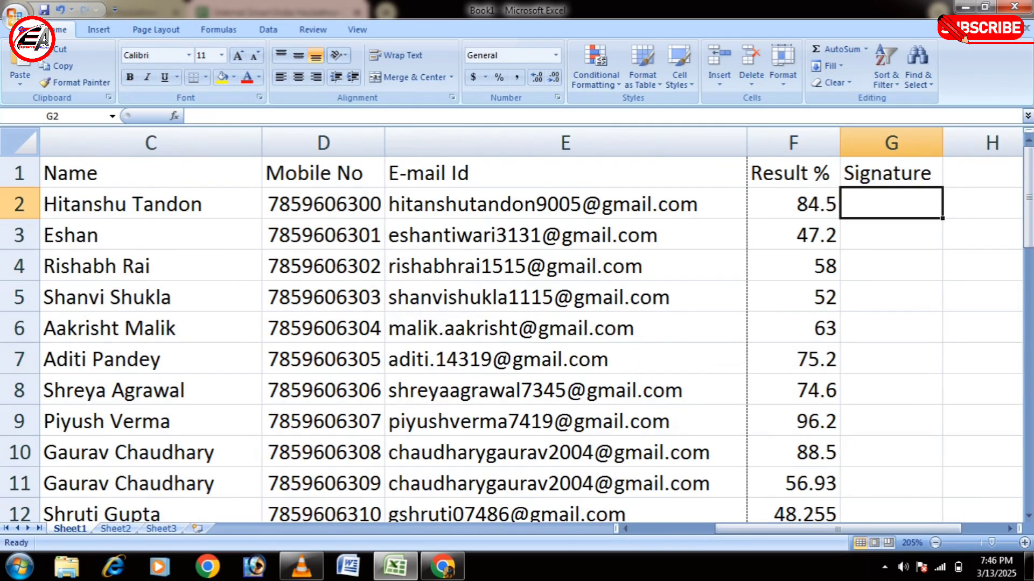
pyautogui.scroll(3, 511, 328)
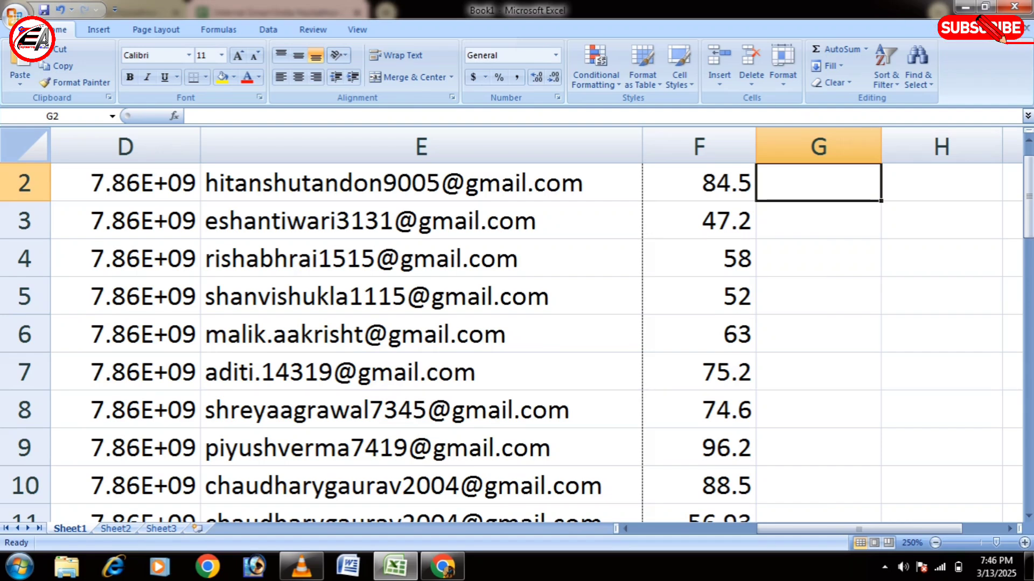
pyautogui.scroll(-3, 511, 334)
pyautogui.scroll(4, 512, 334)
pyautogui.scroll(-4, 512, 334)
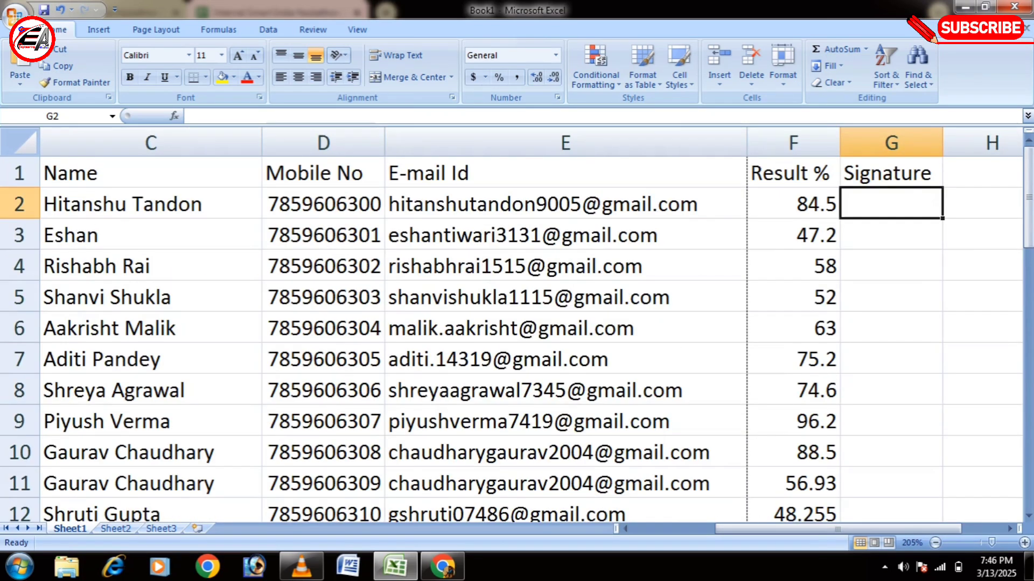
# Number the students 1 to 38 in the S.no column (A2:A39) and auto-fit that column's width
pyautogui.moveTo(838, 529); pyautogui.dragTo(756, 530)
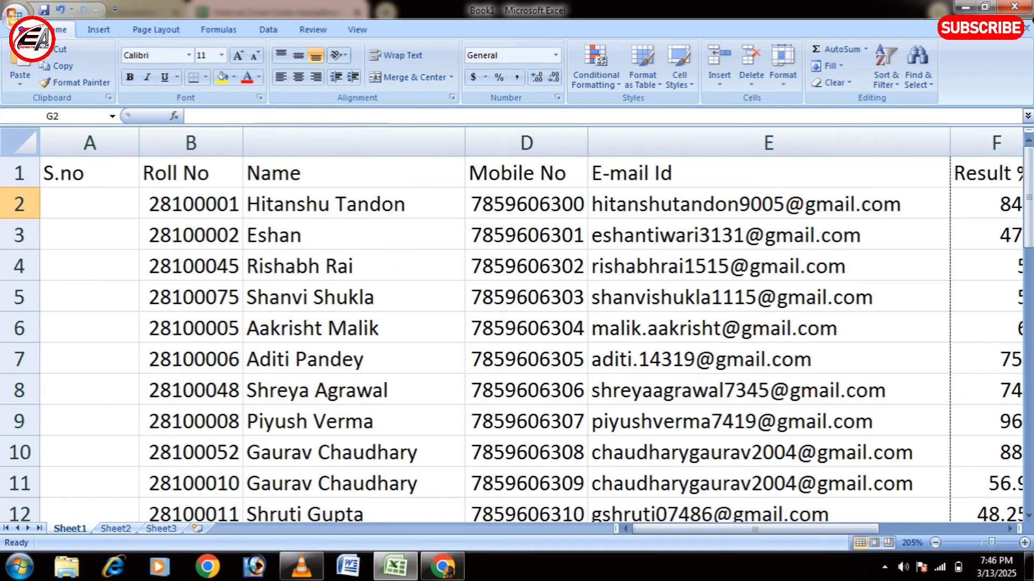
pyautogui.click(89, 203)
pyautogui.write('1')
pyautogui.press('Return')
pyautogui.write('2')
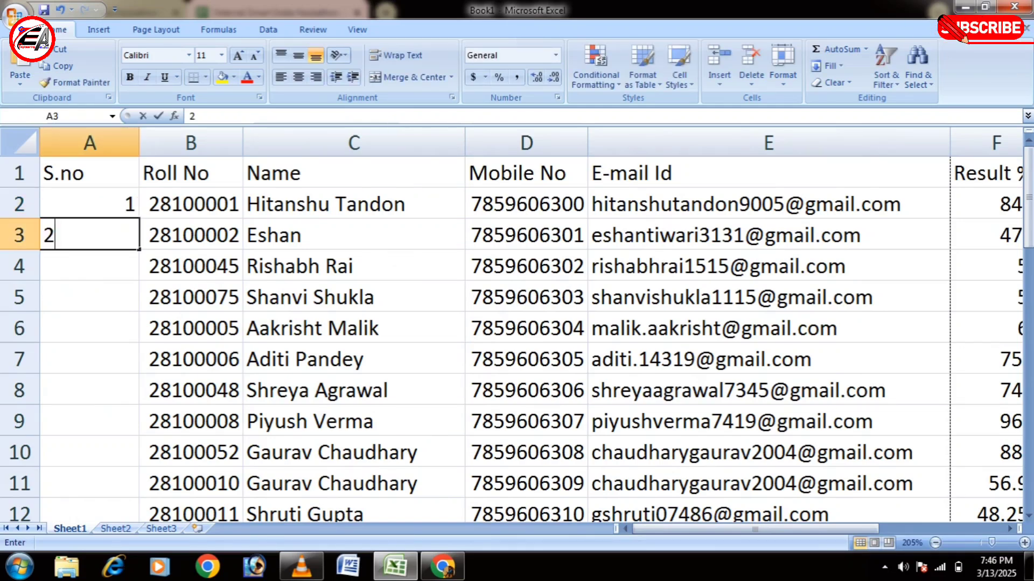
pyautogui.moveTo(89, 204); pyautogui.dragTo(90, 235)
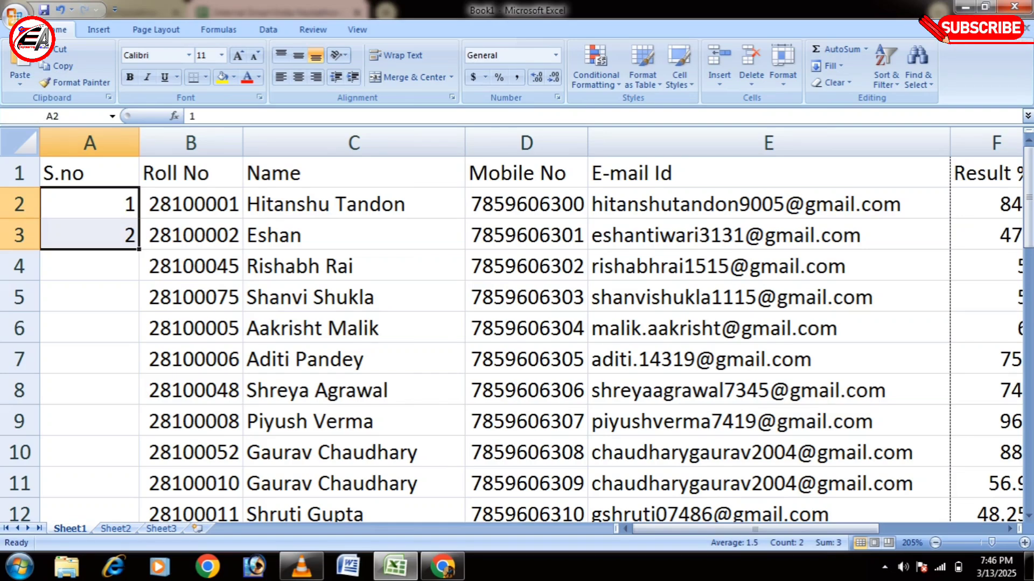
pyautogui.moveTo(139, 249); pyautogui.dragTo(141, 423)
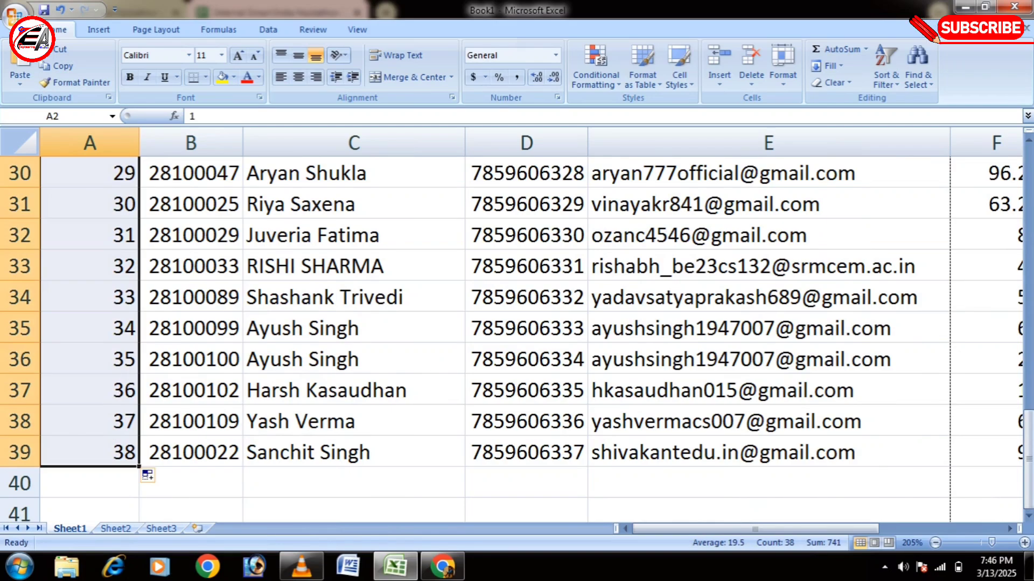
pyautogui.scroll(10, 142, 422)
pyautogui.doubleClick(139, 143)
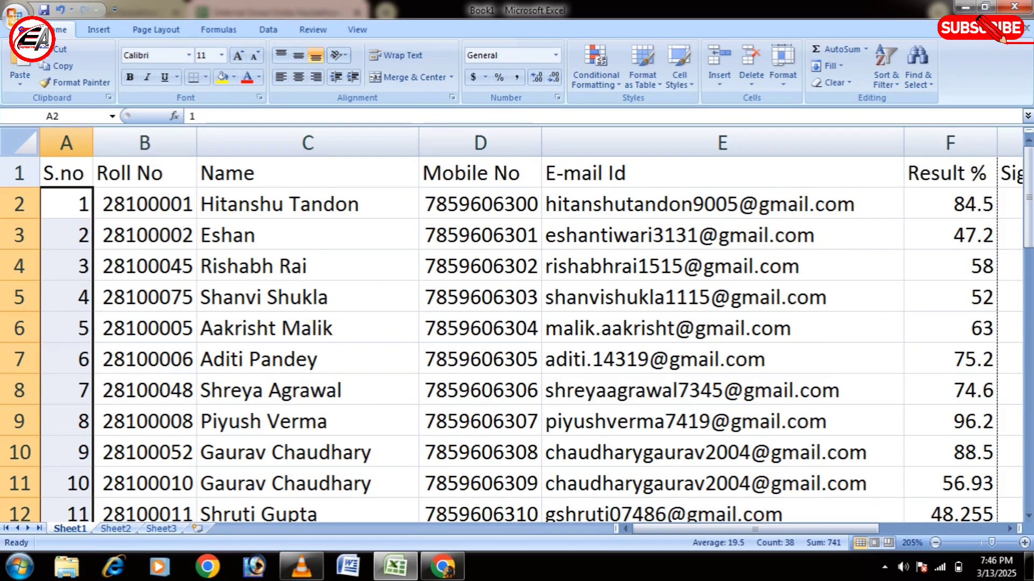
# Review the numbered student list in print preview, from the header row to the last record
pyautogui.click(145, 235)
pyautogui.hotkey('ctrl', 'F2')
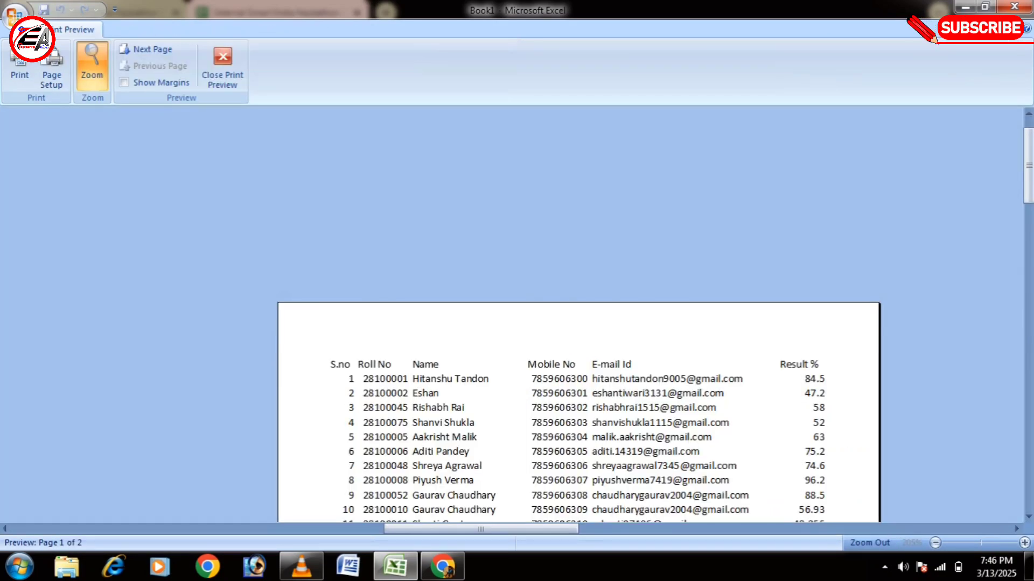
pyautogui.scroll(-8, 579, 313)
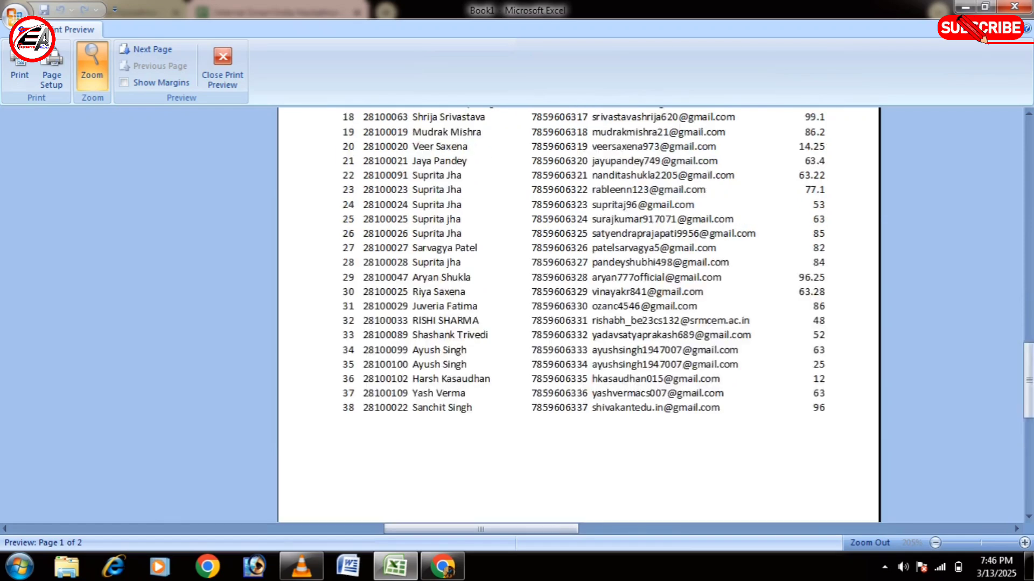
pyautogui.scroll(10, 578, 312)
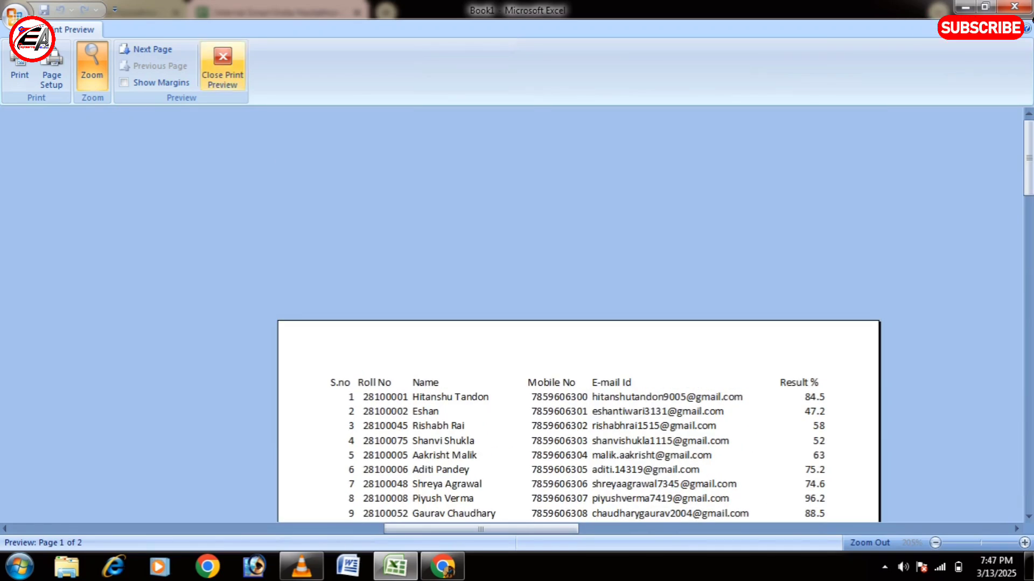
# Leave print preview and format the header row A1:G1 with a yellow fill, bold text and centre alignment
pyautogui.click(222, 64)
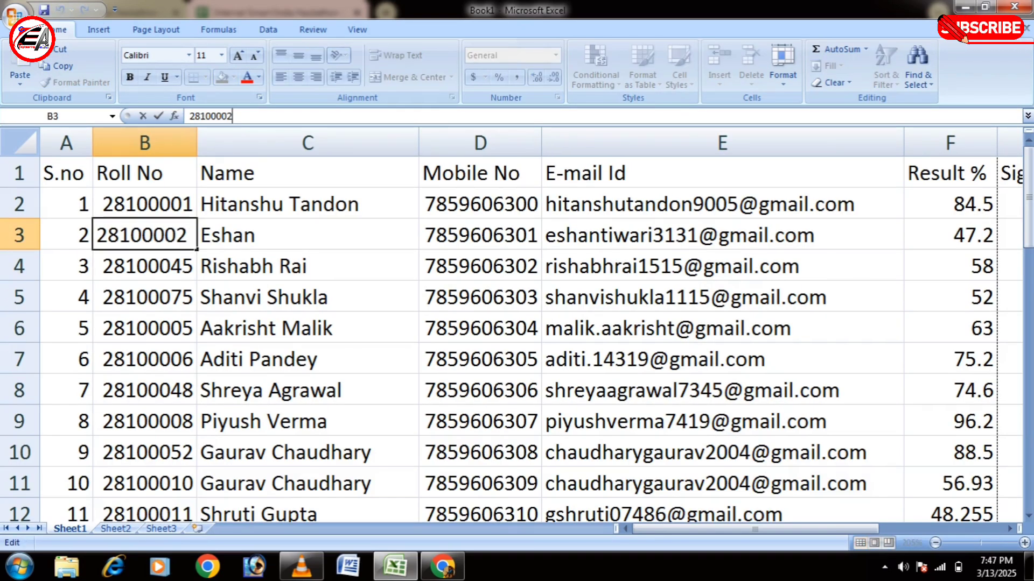
pyautogui.press('Tab')
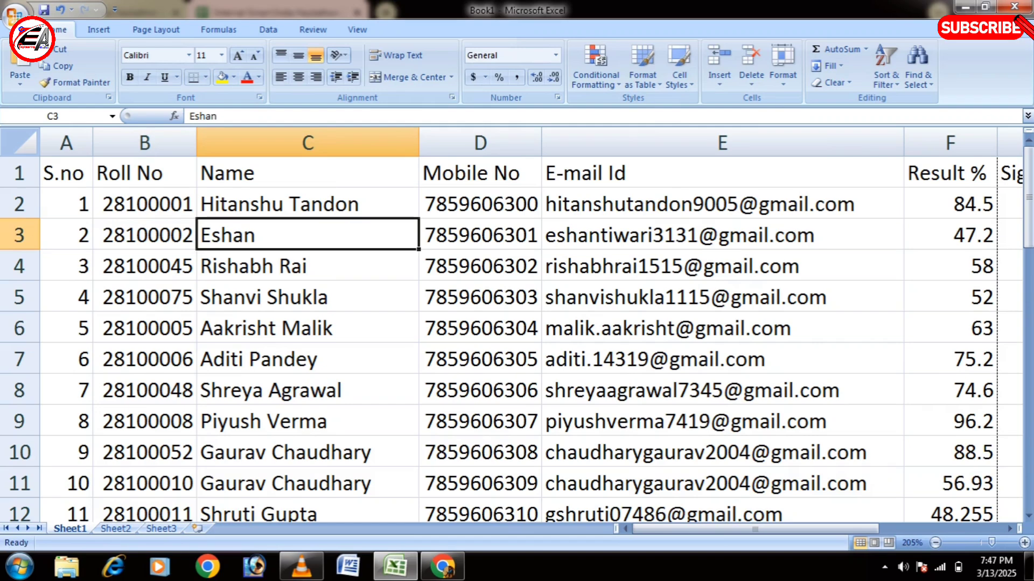
pyautogui.moveTo(64, 173)
pyautogui.mouseDown()
pyautogui.moveTo(1012, 174)
pyautogui.moveTo(721, 183)
pyautogui.mouseUp()
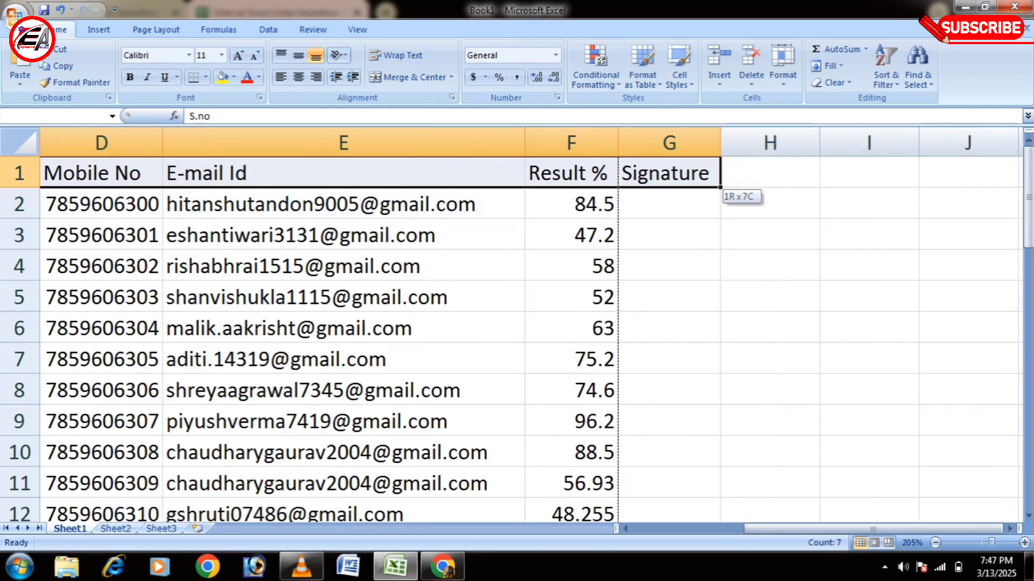
pyautogui.click(223, 77)
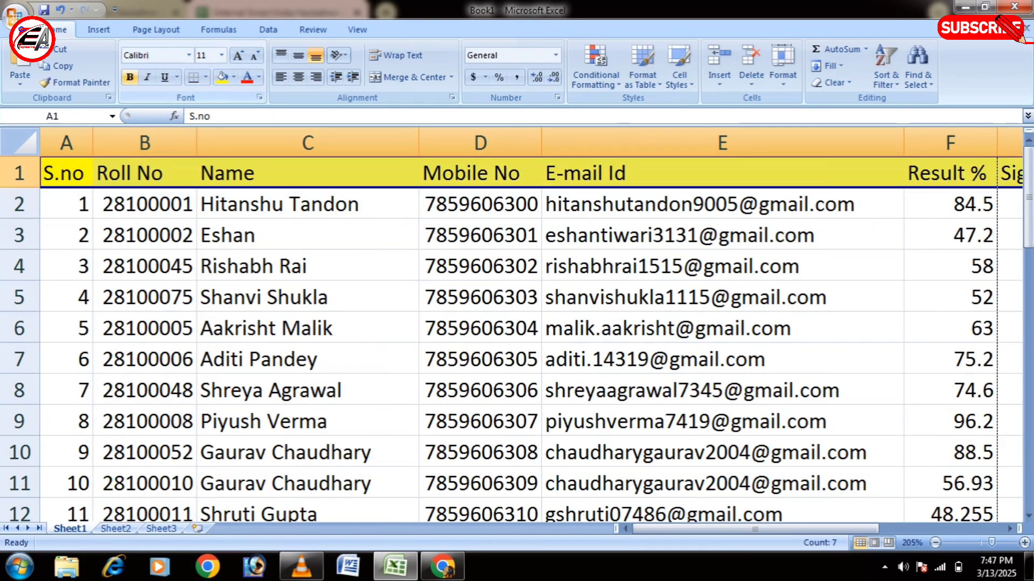
pyautogui.click(129, 77)
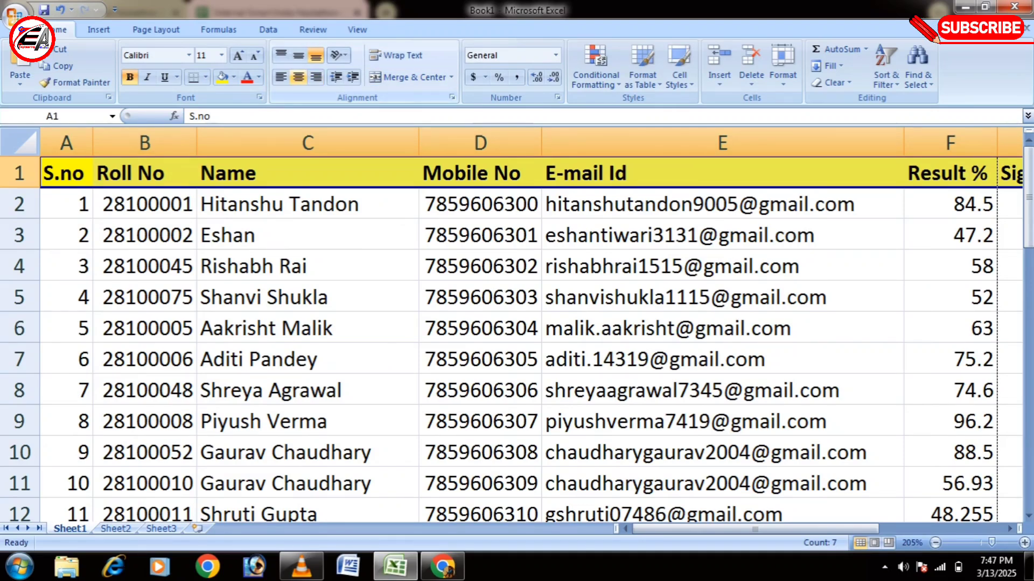
pyautogui.click(298, 77)
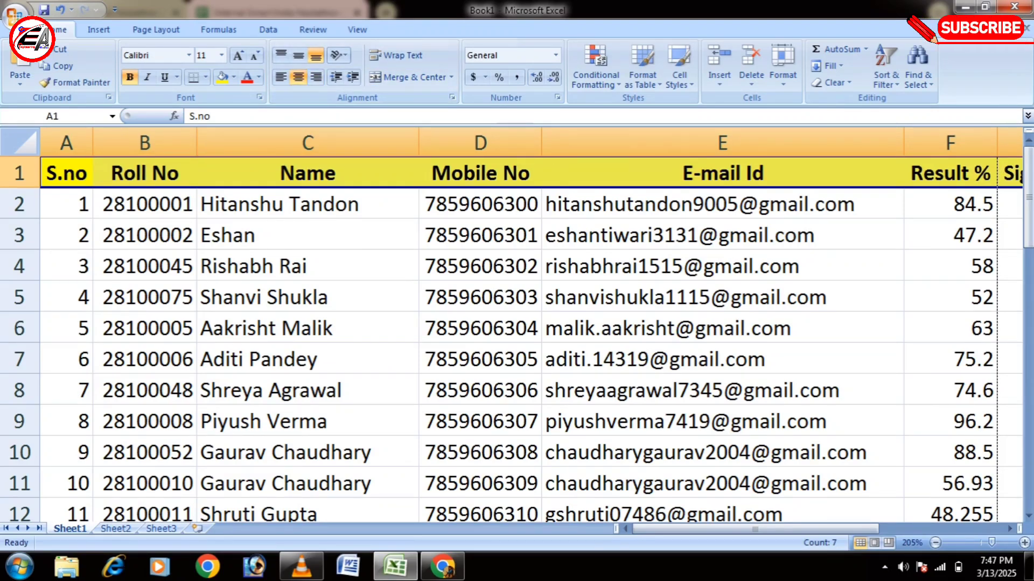
pyautogui.click(480, 266)
pyautogui.click(308, 266)
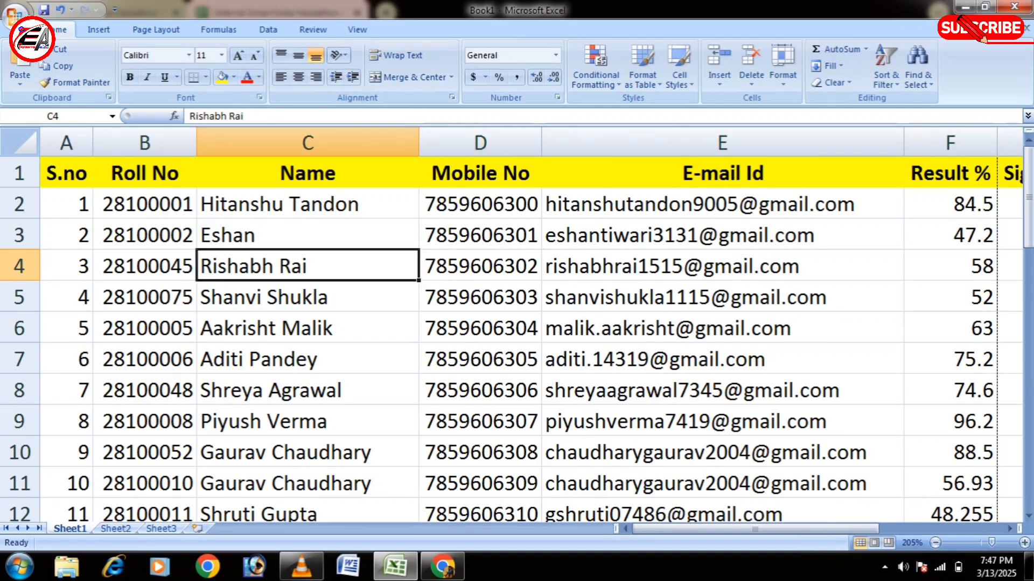
pyautogui.moveTo(66, 172); pyautogui.dragTo(991, 429)
pyautogui.scroll(10, 723, 328)
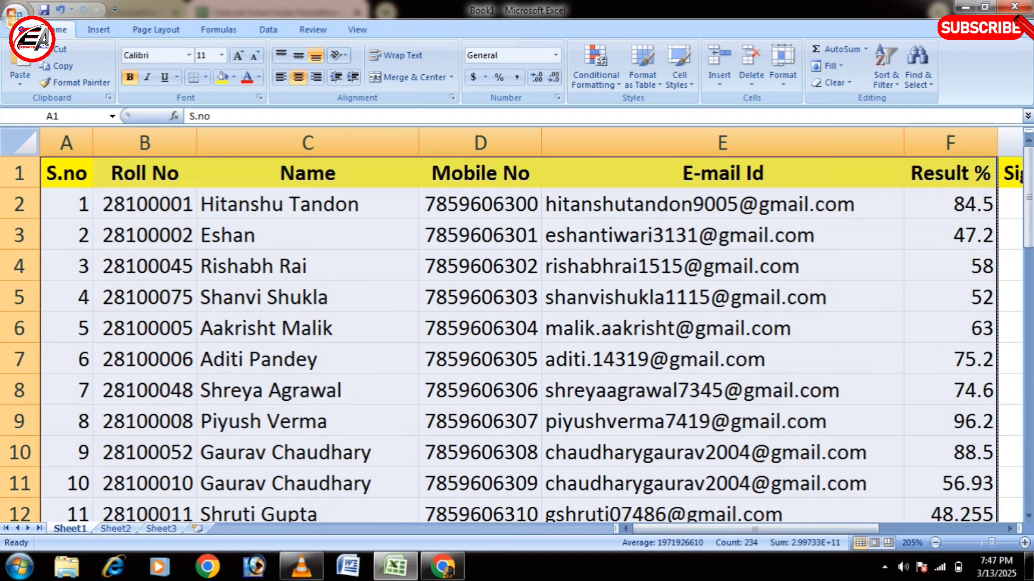
pyautogui.click(722, 329)
# Apply All Borders to the whole student table, from the S.no header through the Signature column (A1:G39)
pyautogui.click(67, 172)
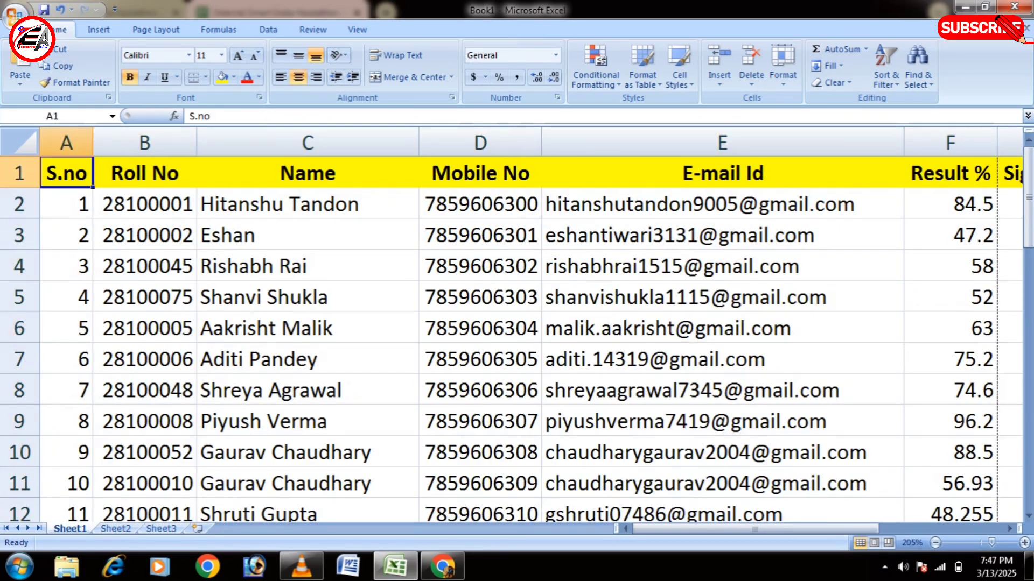
pyautogui.hotkey('ctrl', 'shift', 'Right')
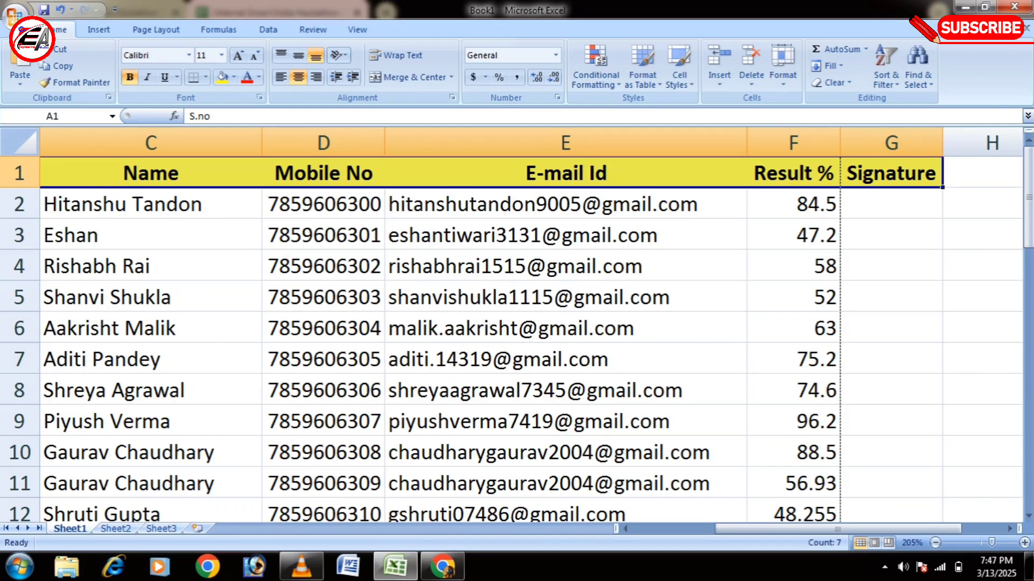
pyautogui.hotkey('ctrl', 'shift', 'Down')
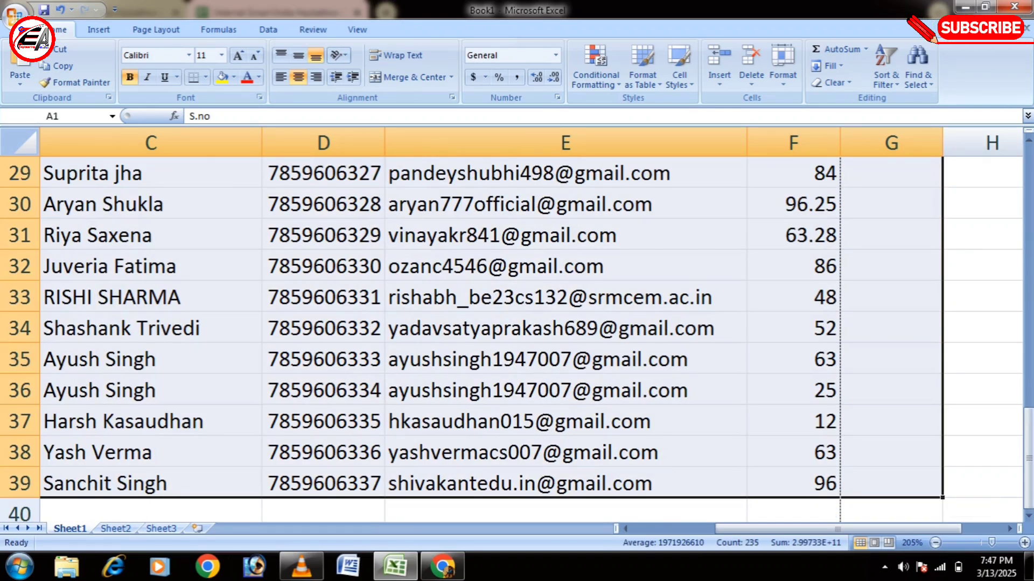
pyautogui.click(206, 77)
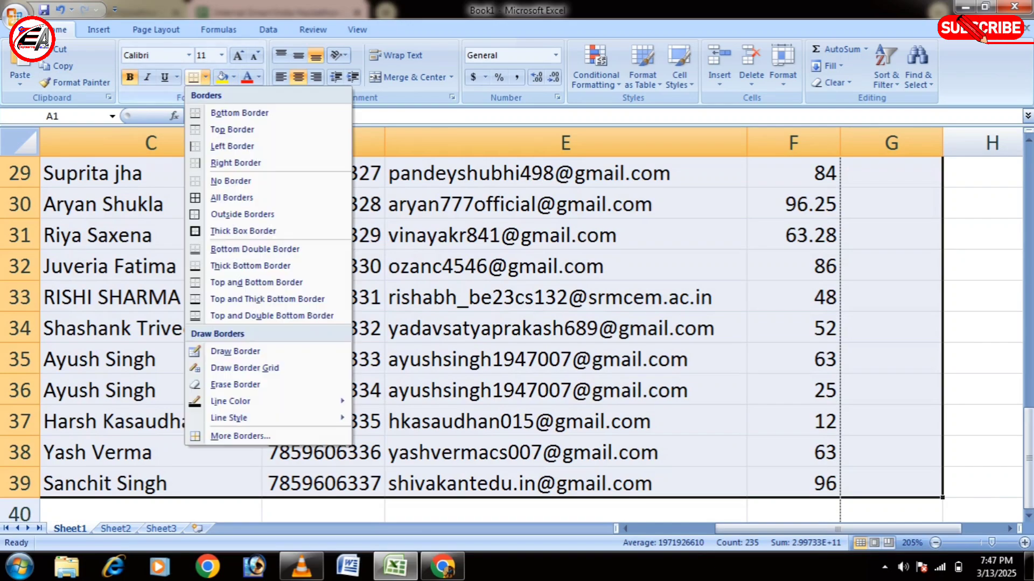
pyautogui.click(231, 198)
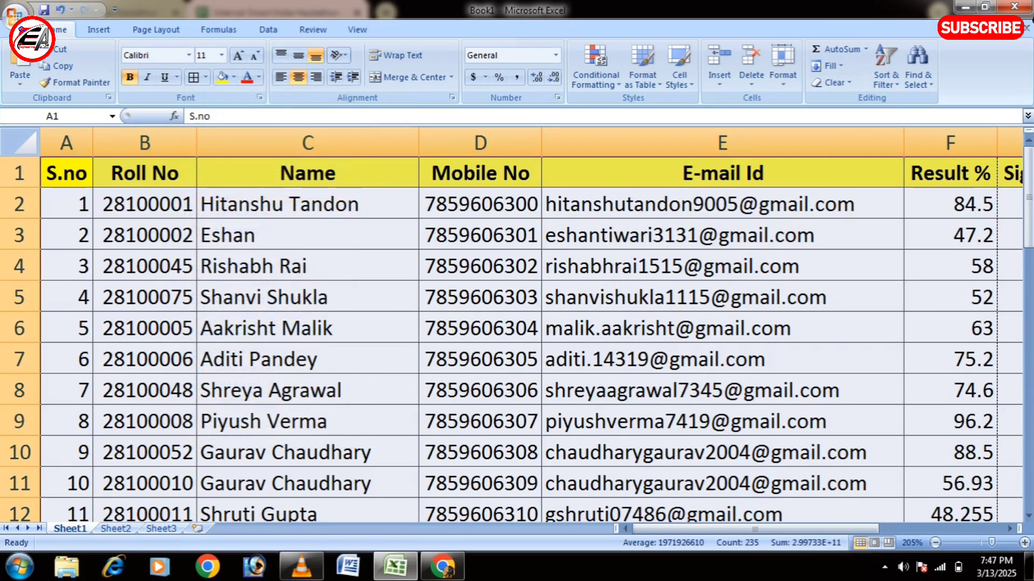
# Inspect the borders down the worksheet, from the header row to below the last student record
pyautogui.scroll(-13, 517, 340)
pyautogui.scroll(7, 517, 340)
pyautogui.scroll(6, 480, 296)
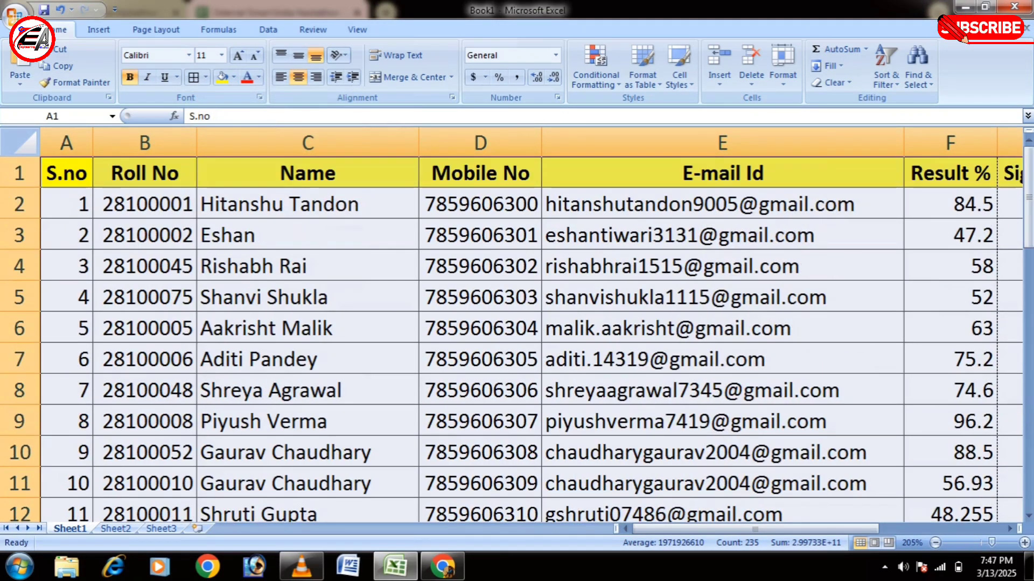
pyautogui.click(480, 295)
pyautogui.scroll(-6, 480, 296)
pyautogui.scroll(-7, 517, 339)
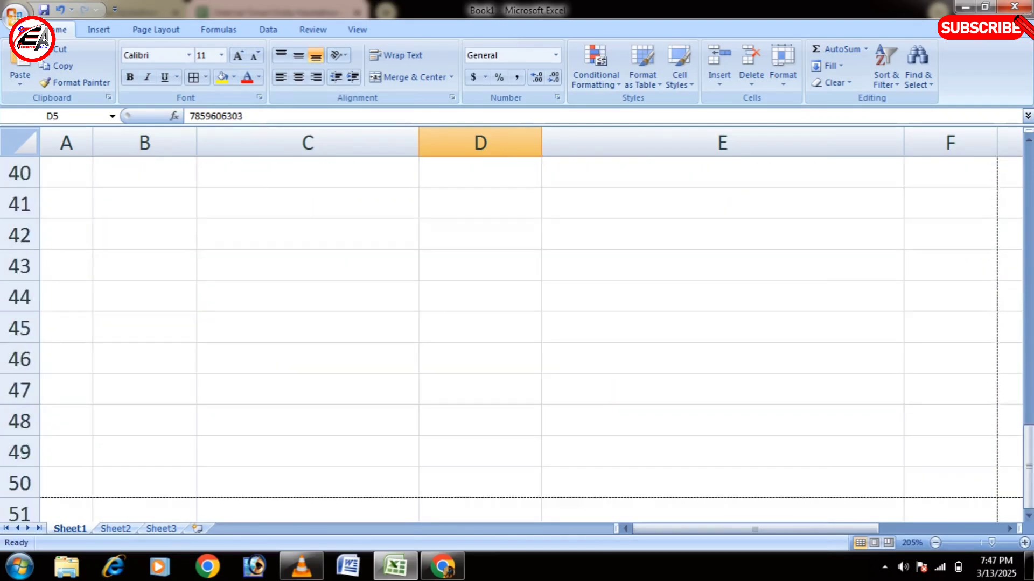
pyautogui.scroll(13, 517, 339)
pyautogui.click(722, 328)
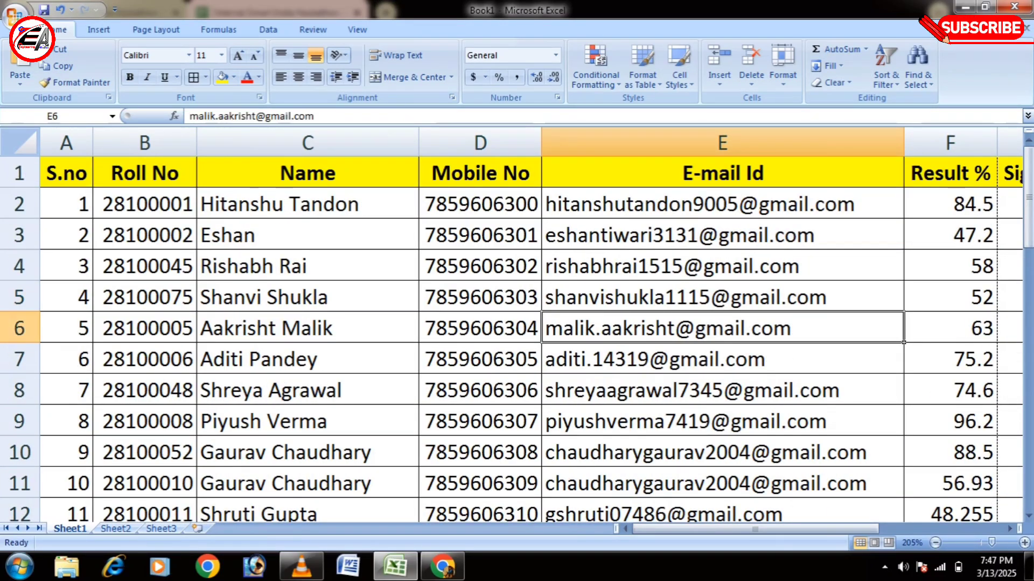
# Review the formatted and bordered table in print preview down to the last record, and return to the worksheet
pyautogui.hotkey('ctrl', 'F2')
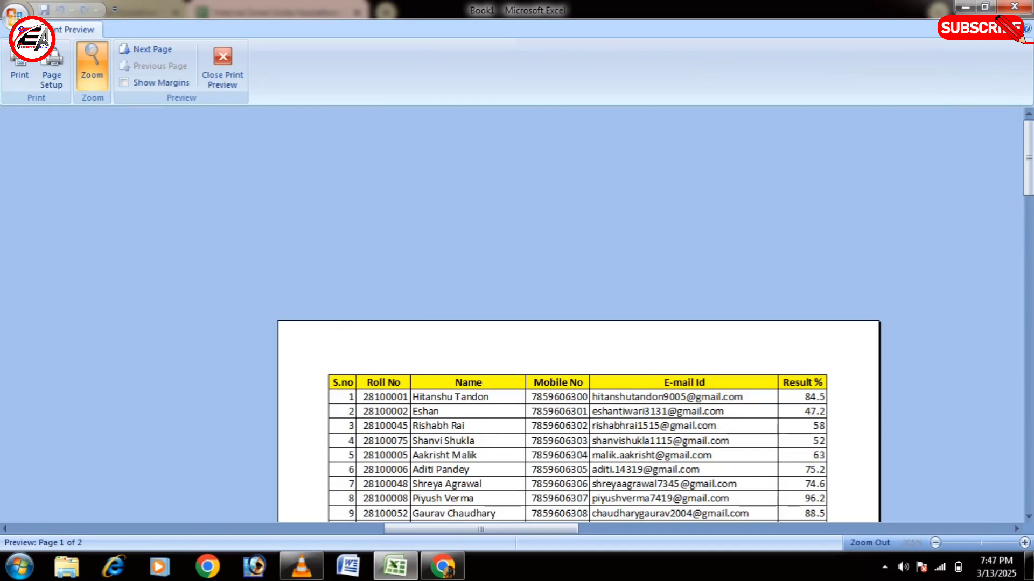
pyautogui.scroll(-5, 579, 315)
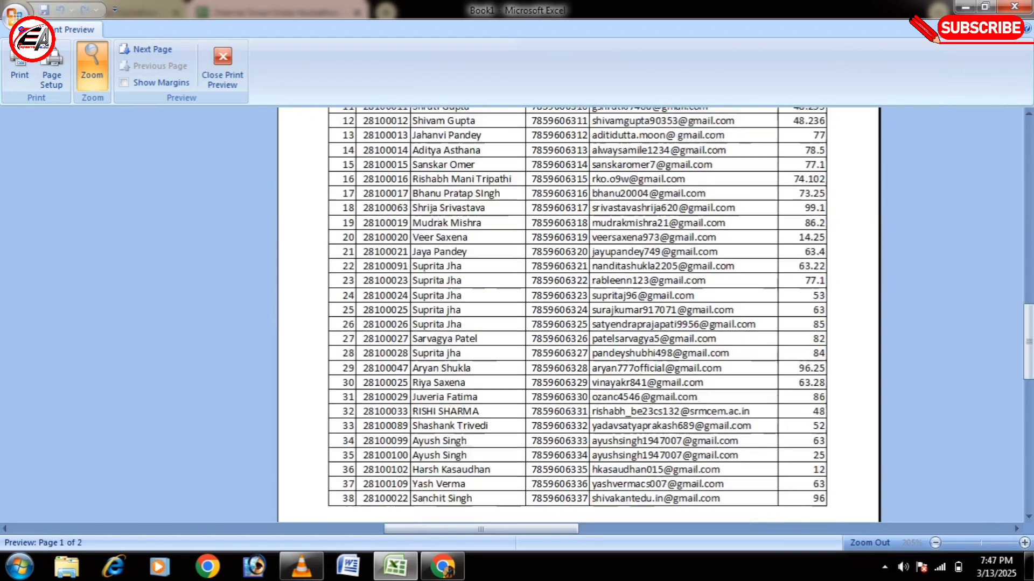
pyautogui.scroll(5, 579, 315)
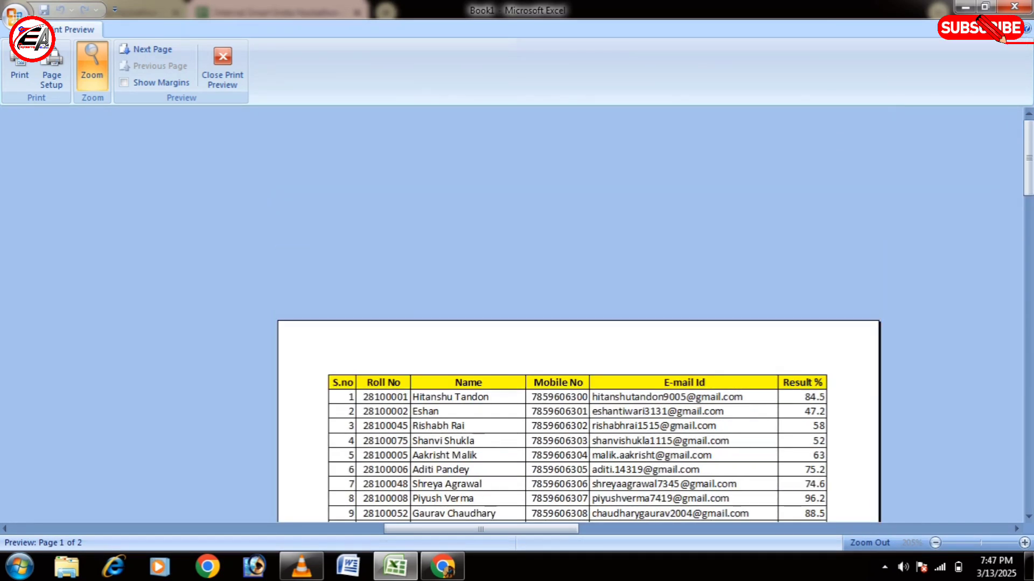
pyautogui.press('Escape')
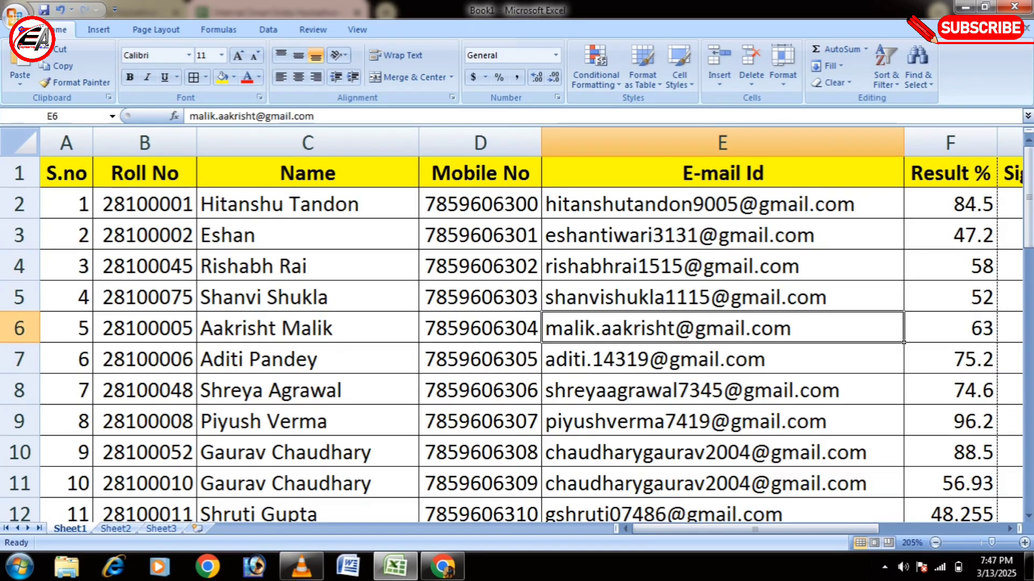
# Narrow the E-mail Id and Result % columns to bring Signature inside the page-break line, and check the page in print preview
pyautogui.moveTo(755, 529); pyautogui.dragTo(874, 529)
pyautogui.click(669, 235)
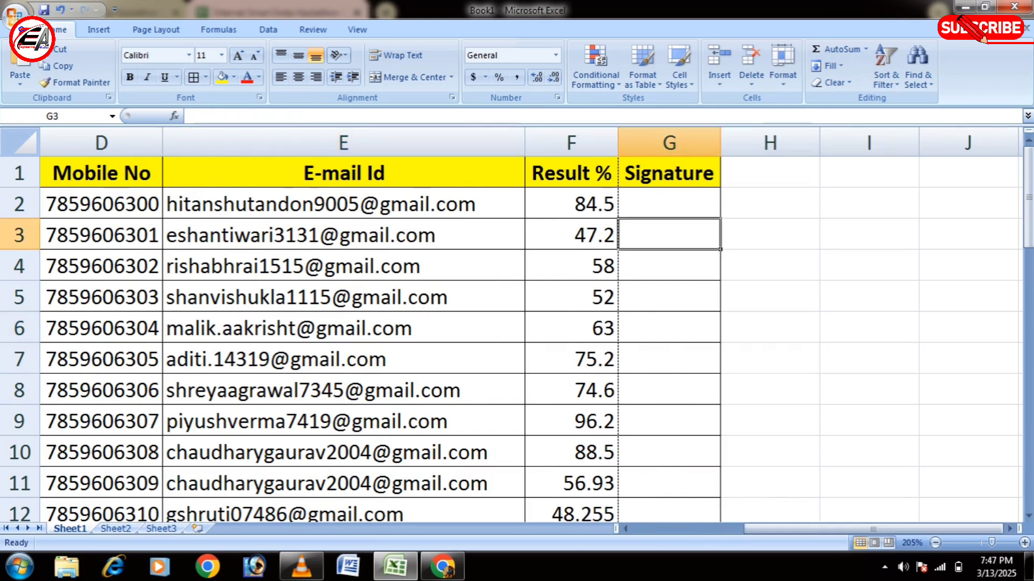
pyautogui.click(669, 204)
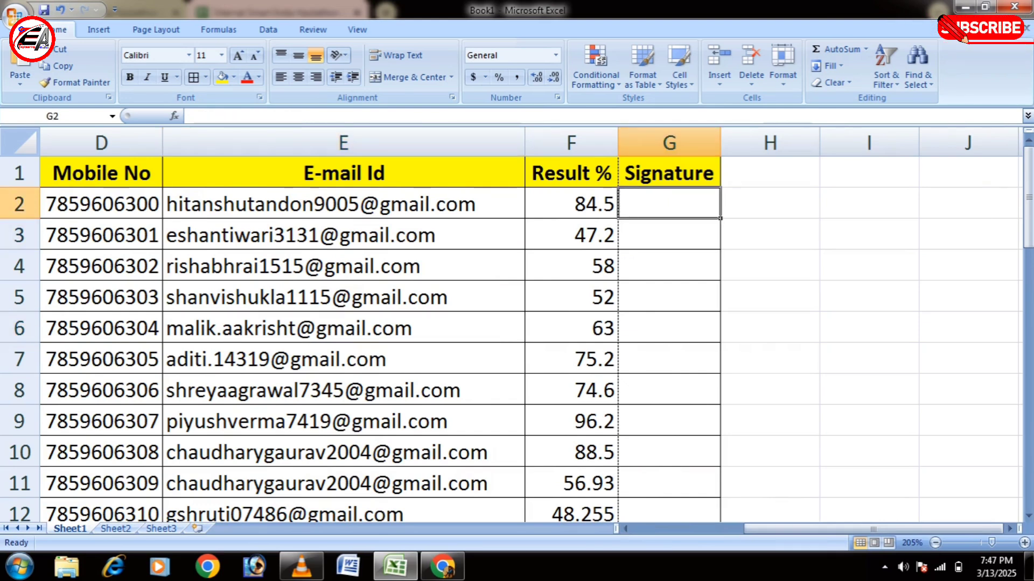
pyautogui.moveTo(618, 142); pyautogui.dragTo(485, 158)
pyautogui.click(520, 144)
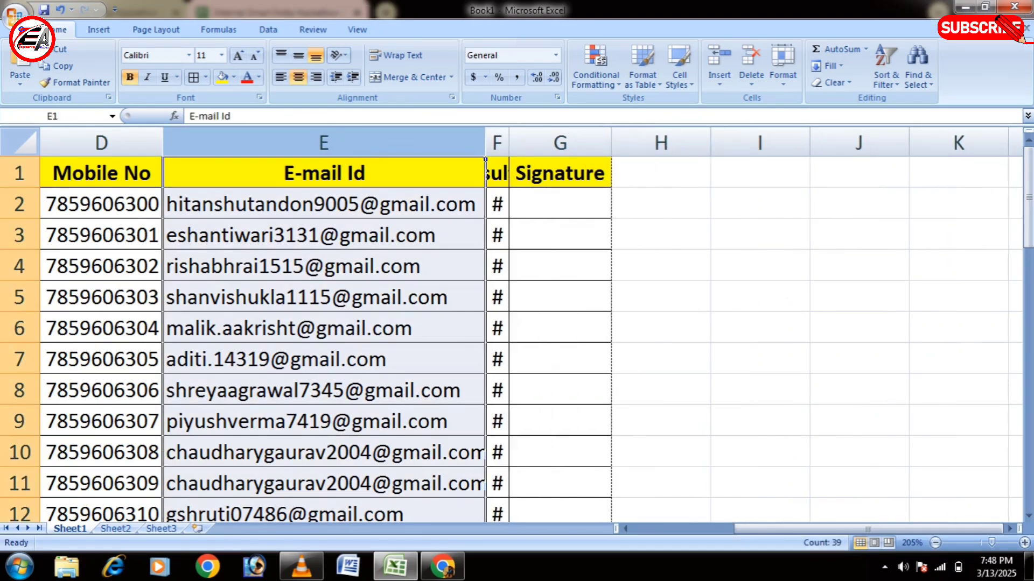
pyautogui.click(560, 234)
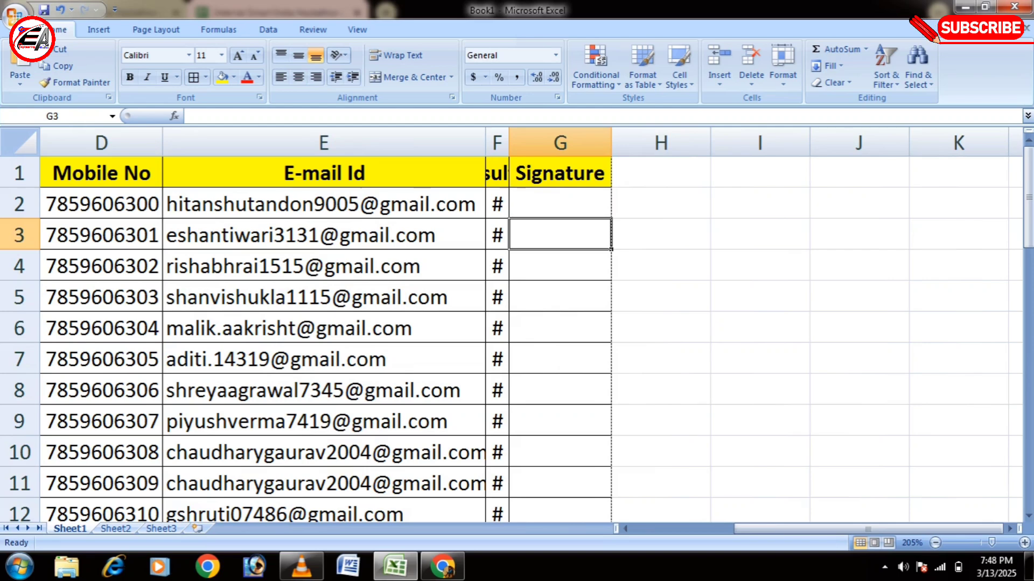
pyautogui.hotkey('ctrl', 'F2')
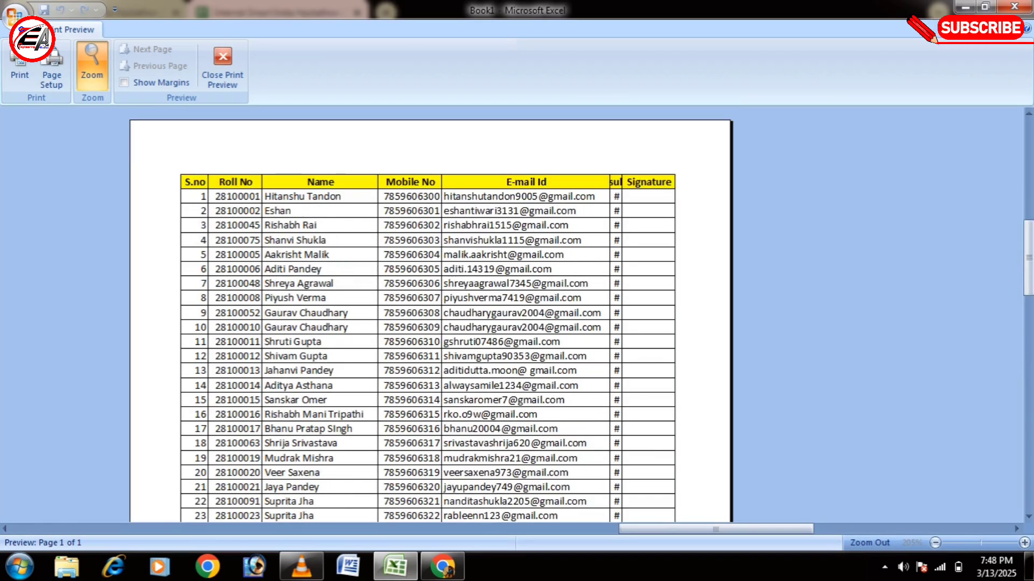
pyautogui.press('Escape')
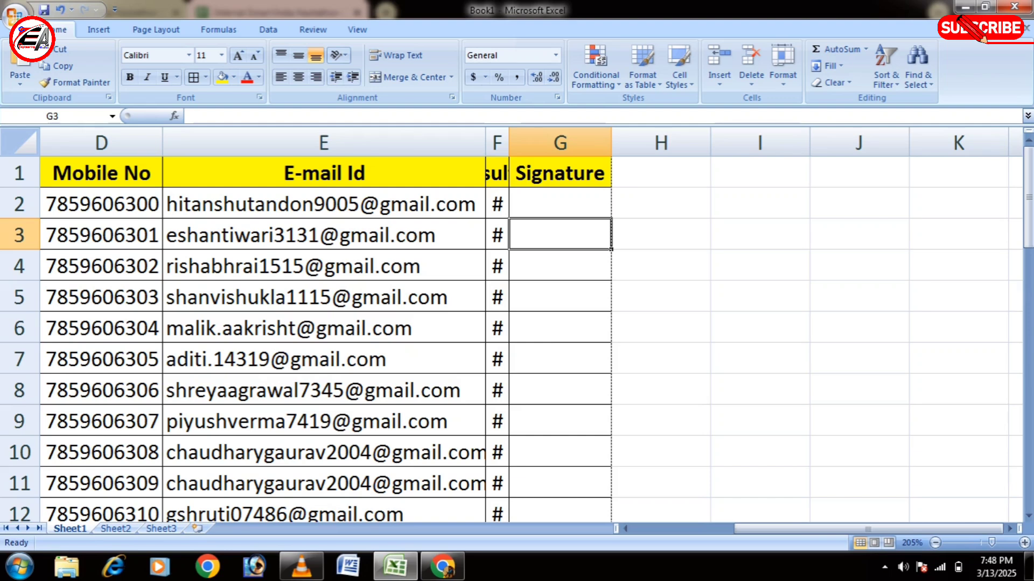
# Auto-fit the width of the Result % column to its contents
pyautogui.doubleClick(509, 143)
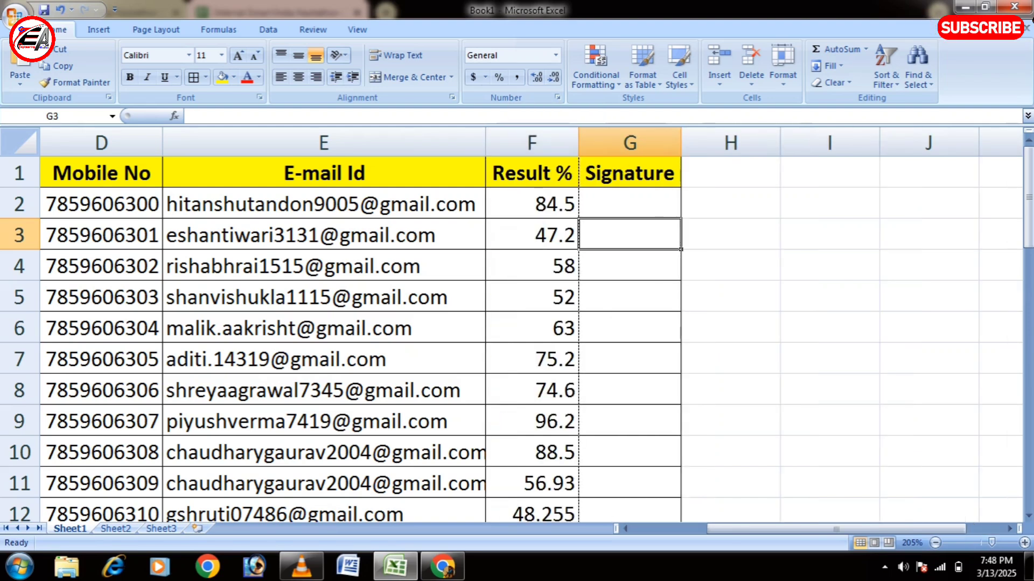
pyautogui.click(731, 234)
pyautogui.hscroll(-3, 517, 323)
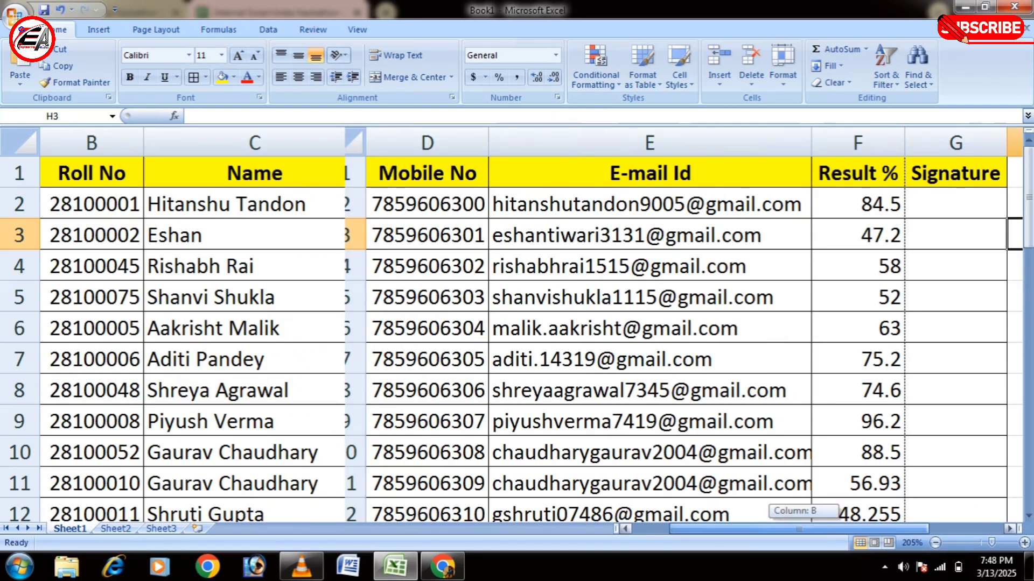
pyautogui.click(427, 328)
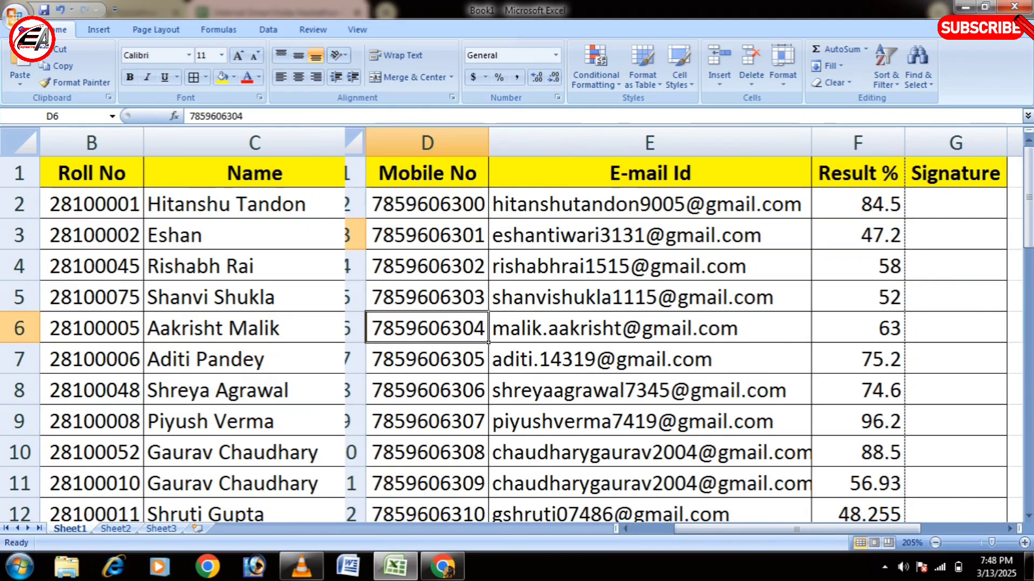
pyautogui.hscroll(-1, 517, 323)
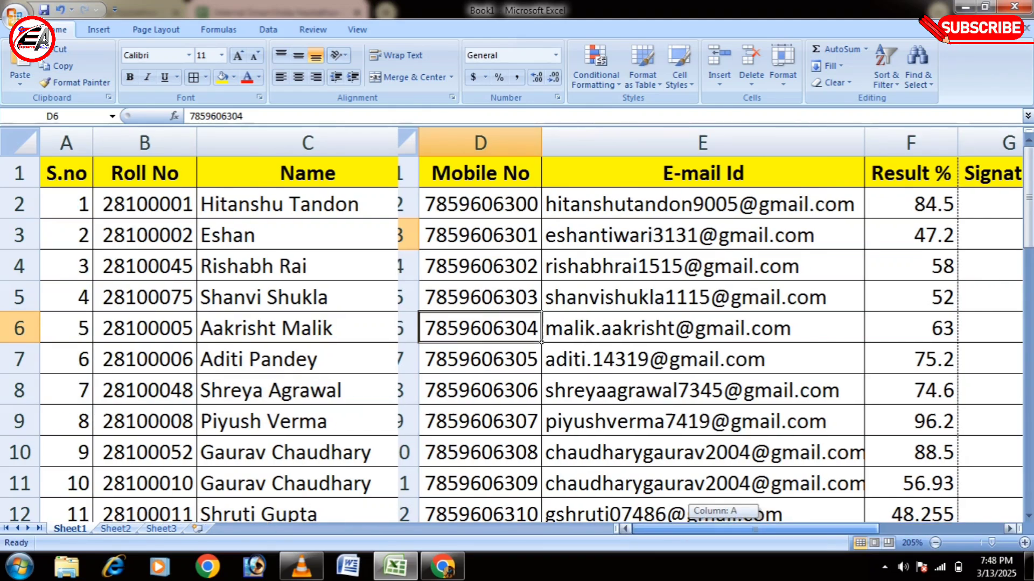
pyautogui.click(480, 359)
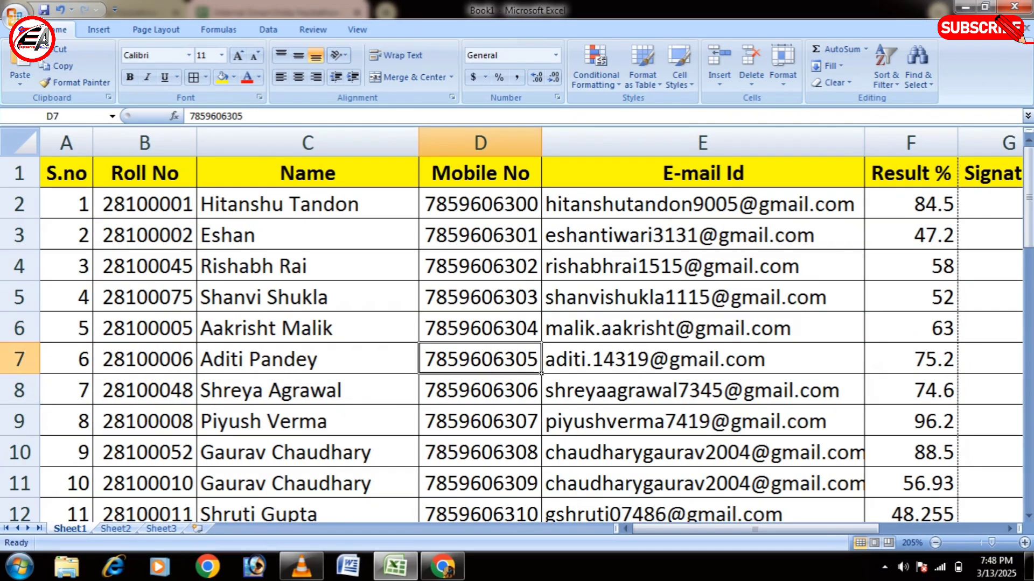
# Set the row height of all student records, from row 2 to row 39, to 30
pyautogui.click(65, 204)
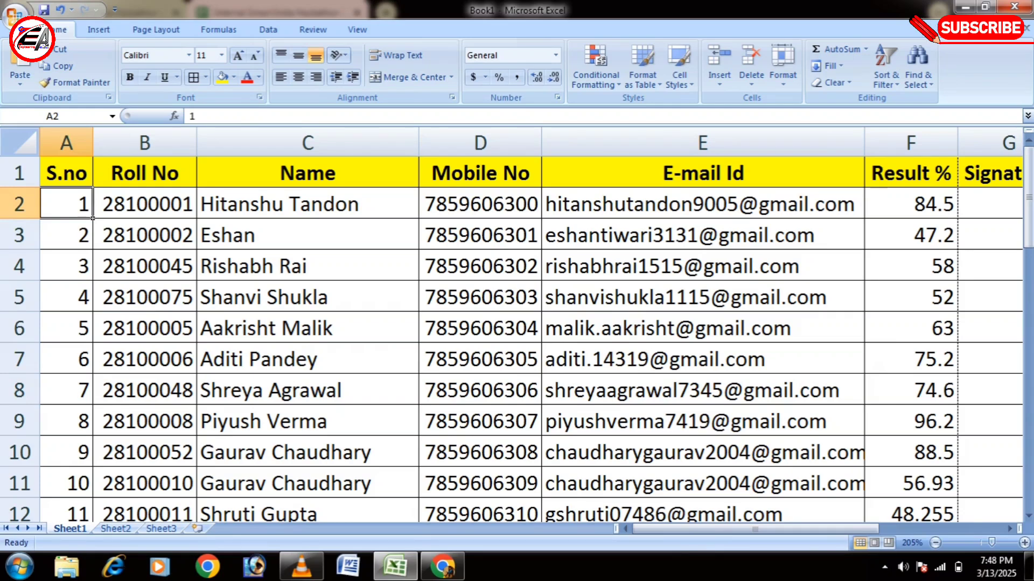
pyautogui.hotkey('ctrl', 'shift', 'Right')
pyautogui.hotkey('ctrl', 'shift', 'Down')
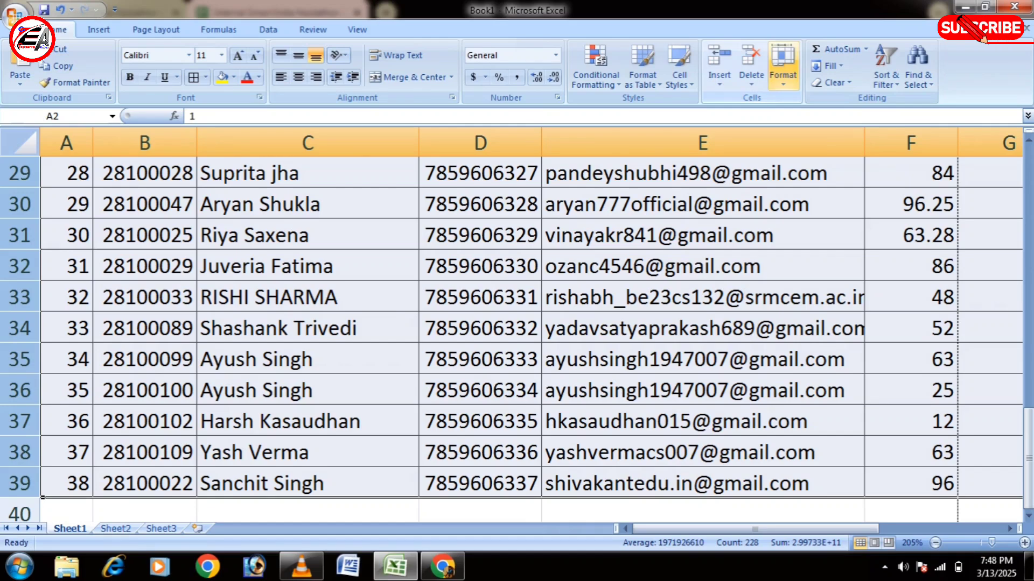
pyautogui.click(783, 60)
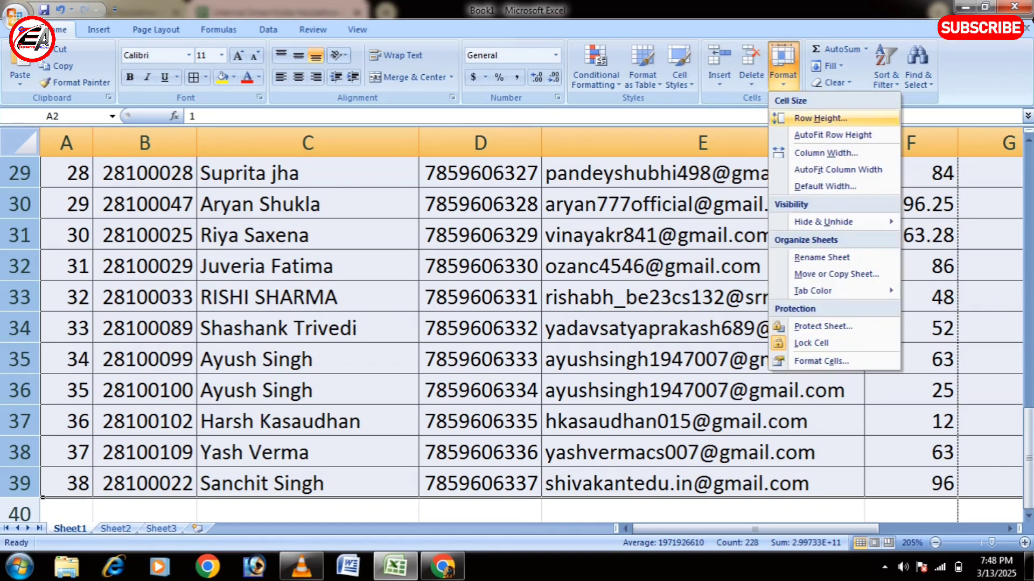
pyautogui.click(821, 118)
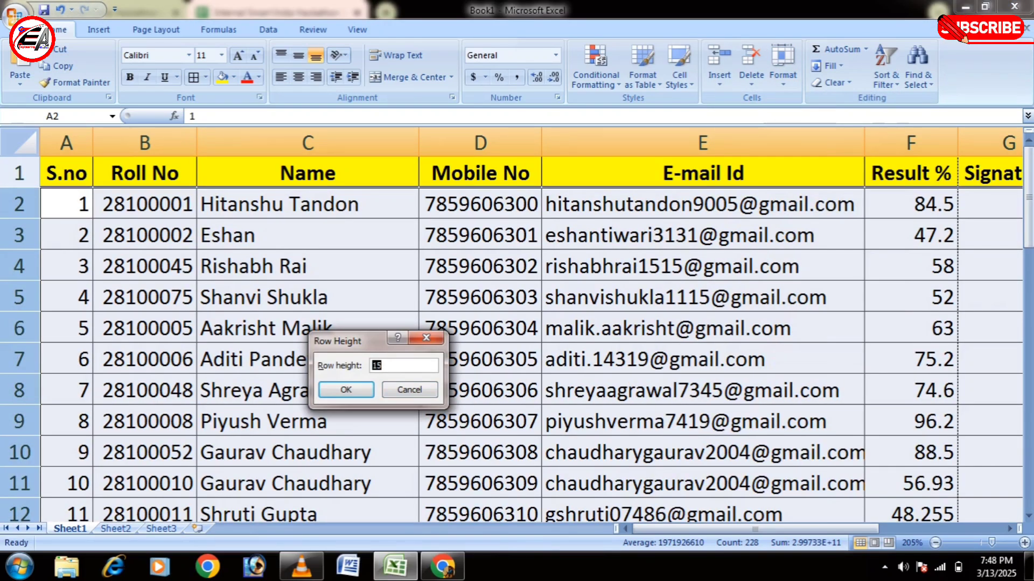
pyautogui.write('3')
pyautogui.press('Return')
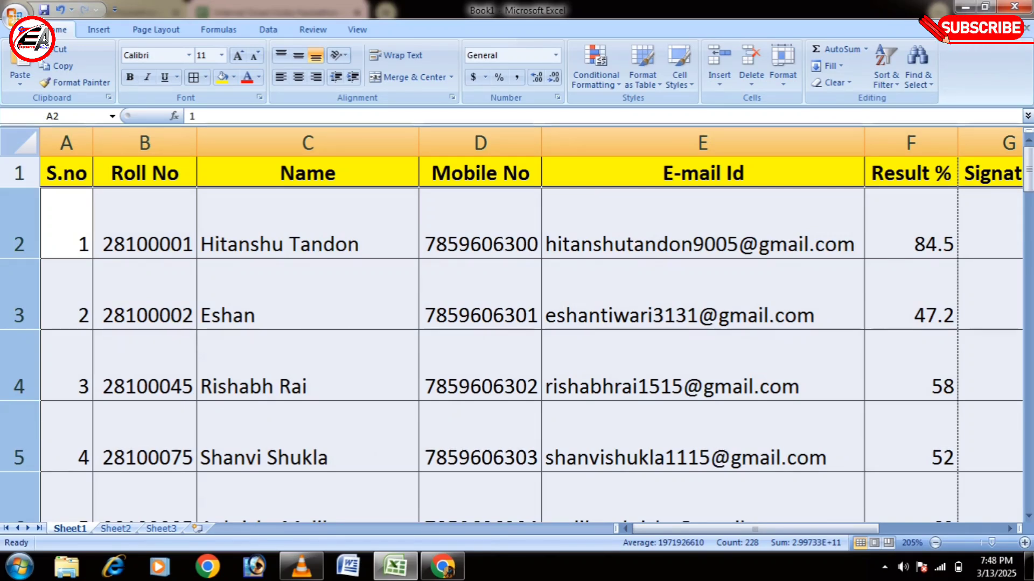
pyautogui.click(782, 70)
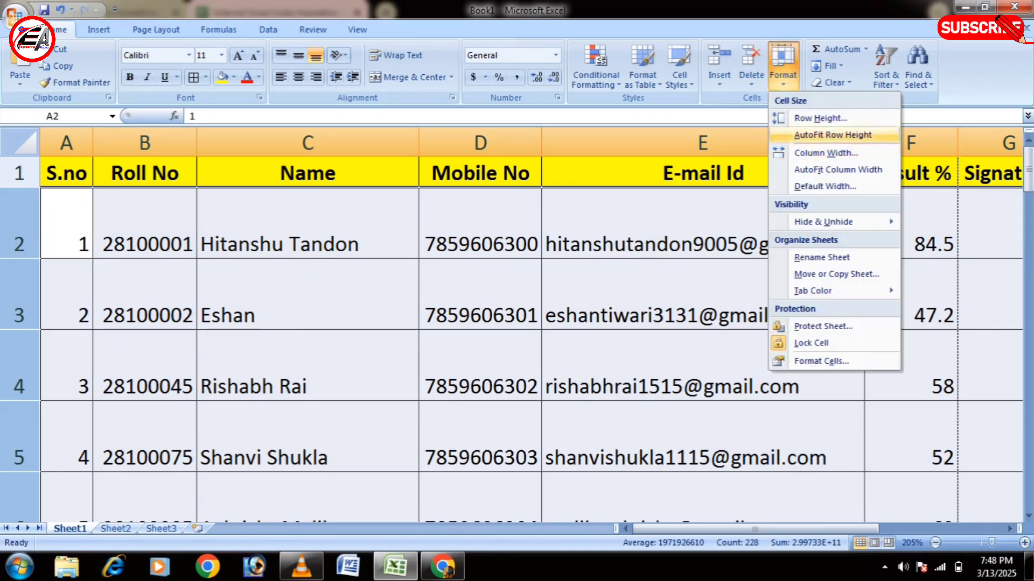
pyautogui.click(818, 115)
pyautogui.write('30')
pyautogui.press('Return')
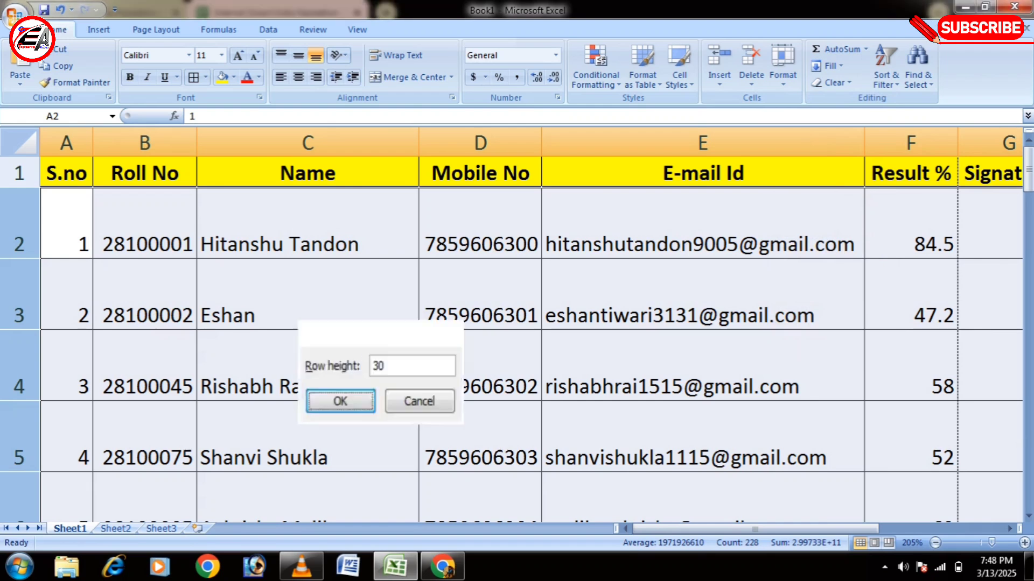
pyautogui.click(783, 70)
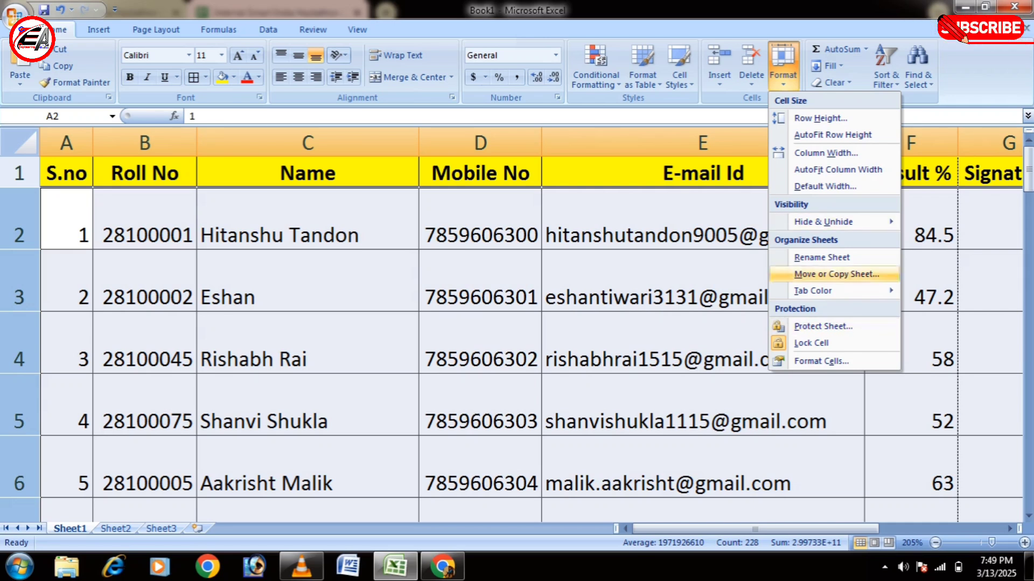
pyautogui.click(480, 343)
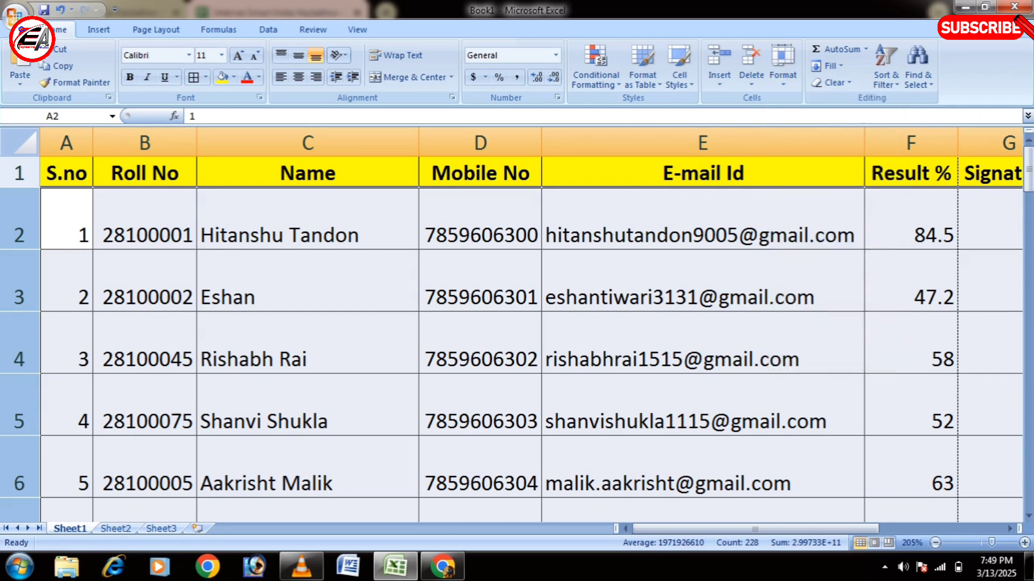
pyautogui.click(481, 343)
# Left-align all student records below the header and center them vertically in their rows
pyautogui.click(66, 220)
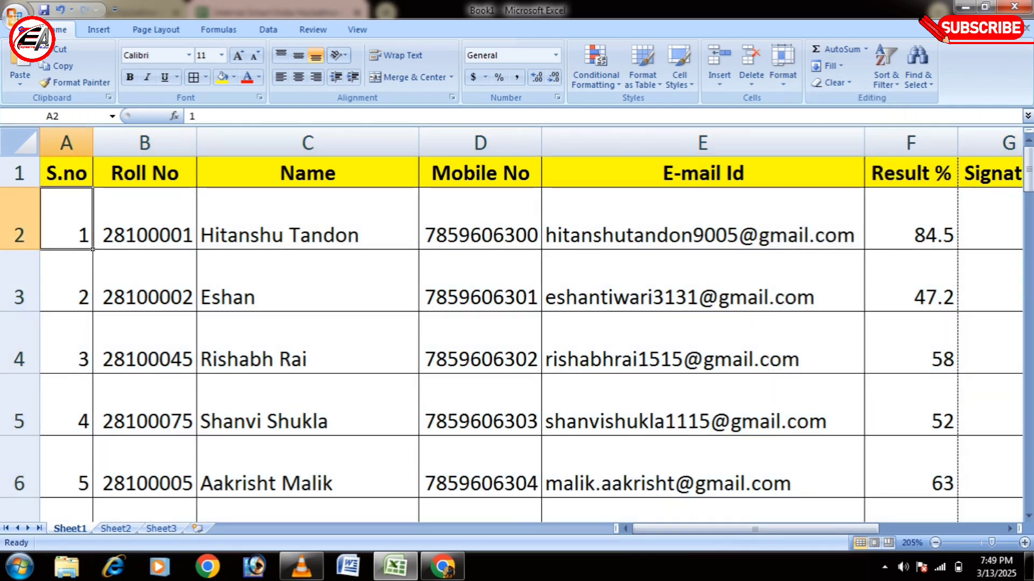
pyautogui.moveTo(92, 249); pyautogui.dragTo(957, 249)
pyautogui.hotkey('ctrl', 'shift', 'Down')
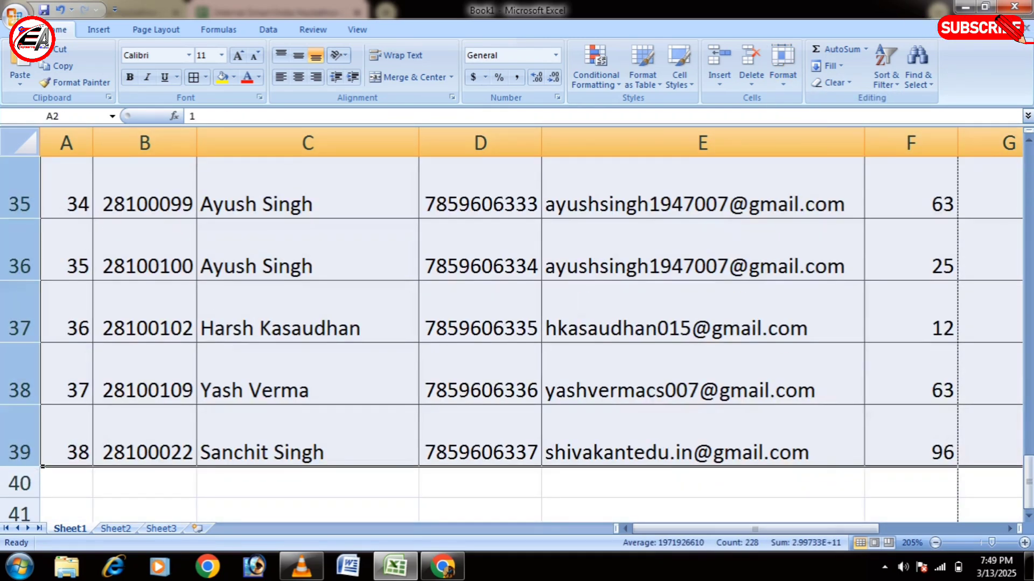
pyautogui.click(281, 77)
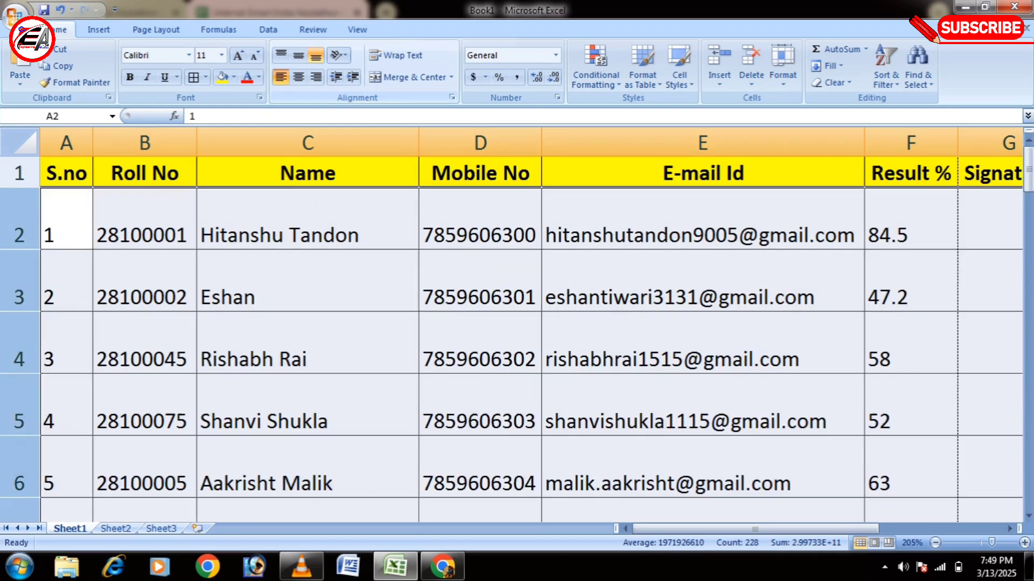
pyautogui.click(298, 55)
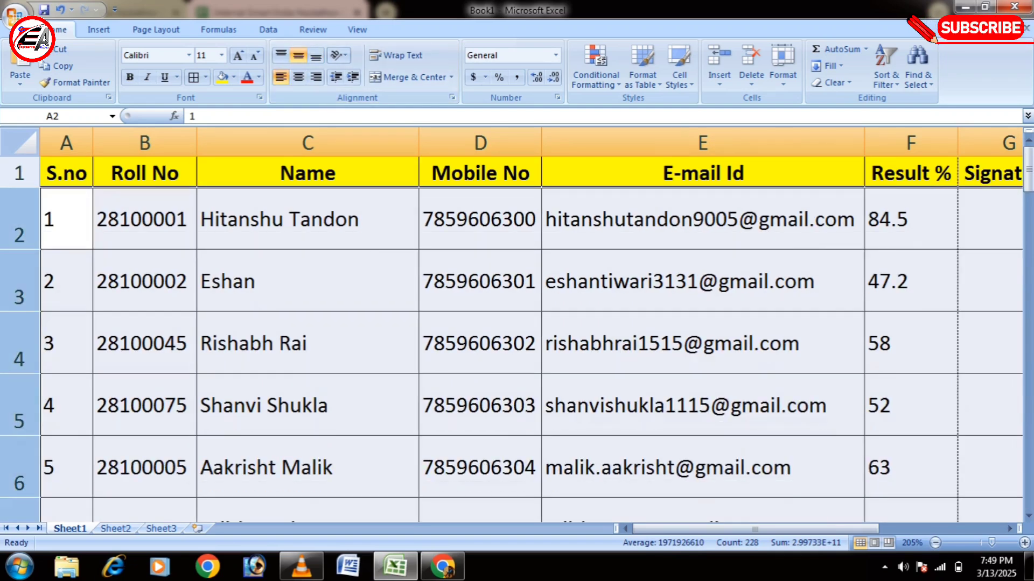
pyautogui.click(703, 343)
# Review the first two pages of the student list in print preview and return to the worksheet
pyautogui.hotkey('ctrl', 'F2')
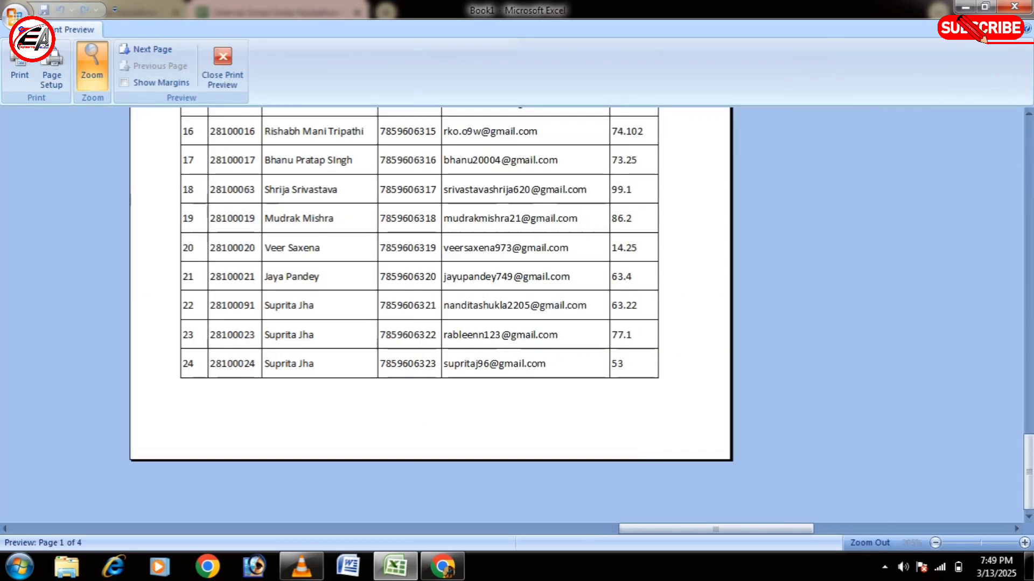
pyautogui.scroll(3, 431, 315)
pyautogui.scroll(4, 431, 315)
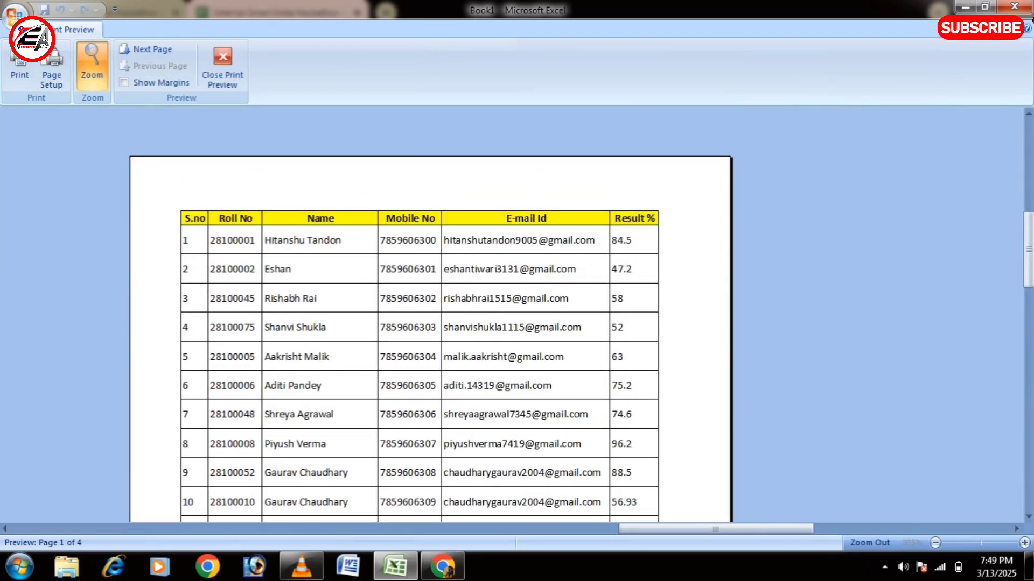
pyautogui.scroll(-10, 431, 315)
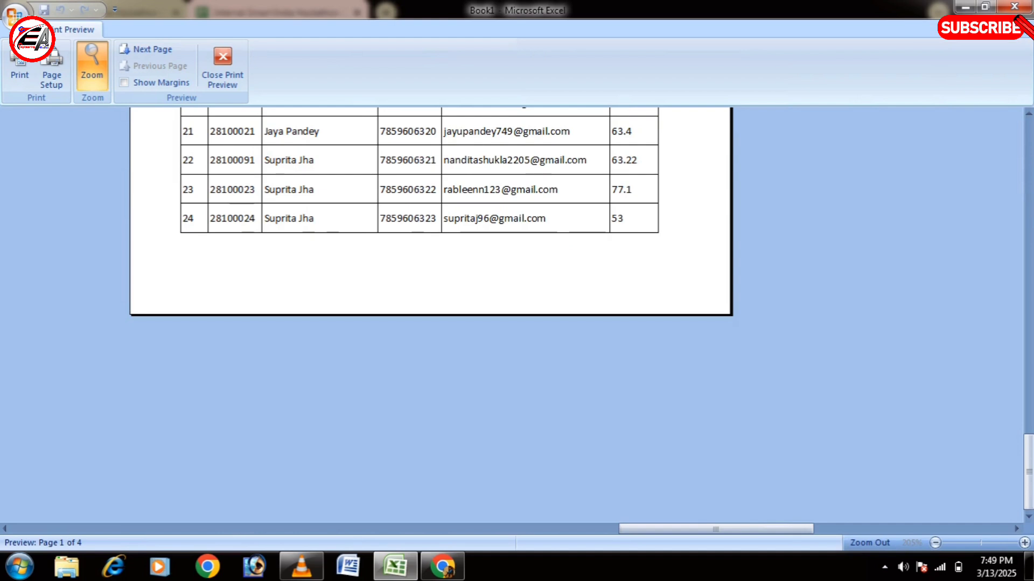
pyautogui.scroll(10, 431, 315)
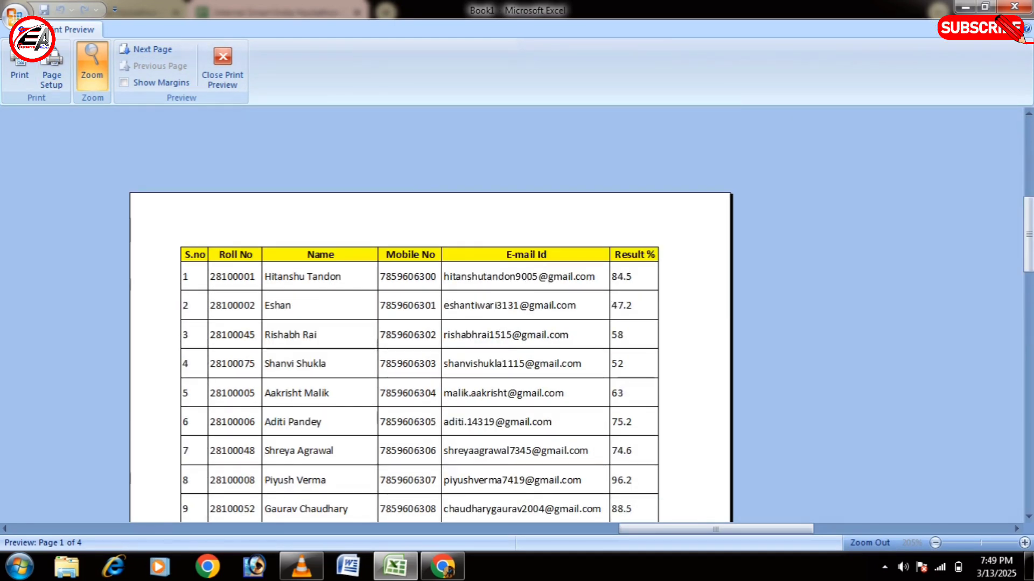
pyautogui.click(146, 49)
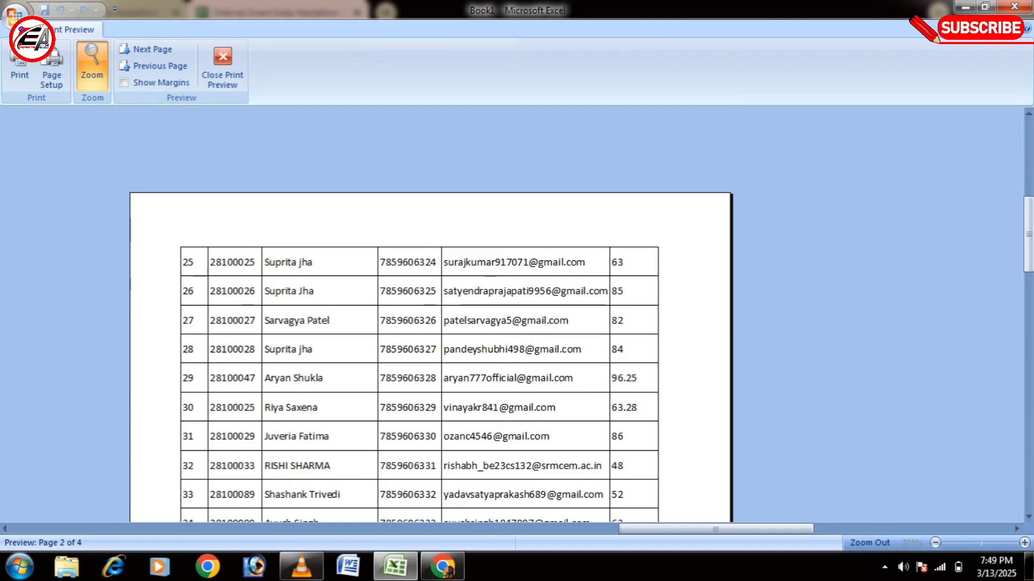
pyautogui.scroll(-3, 430, 350)
pyautogui.scroll(4, 430, 350)
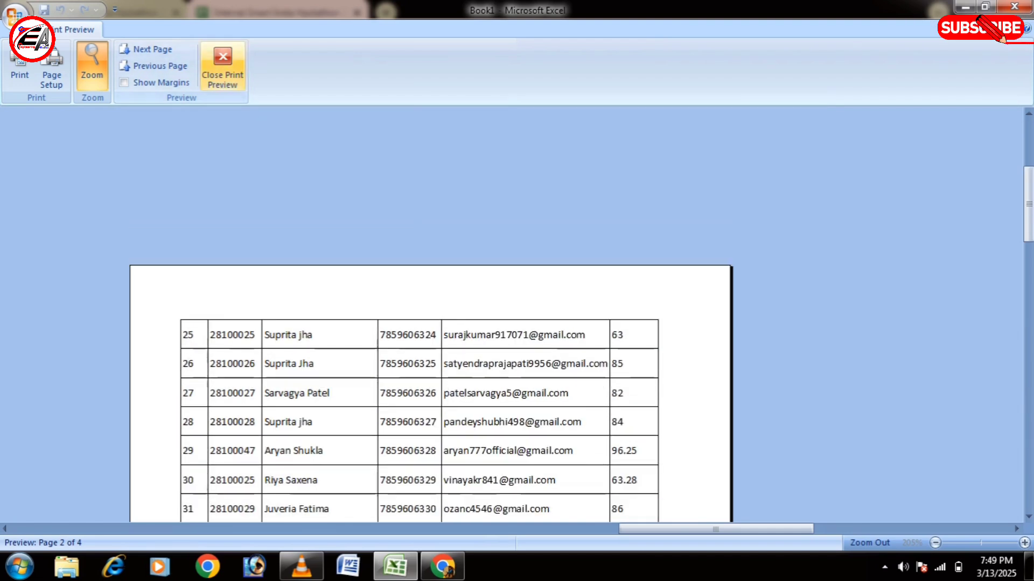
pyautogui.click(222, 66)
# Widen the Mobile No, E-mail Id, Result % and Signature columns, giving Signature the most extra room
pyautogui.click(308, 343)
pyautogui.scroll(-1, 308, 343)
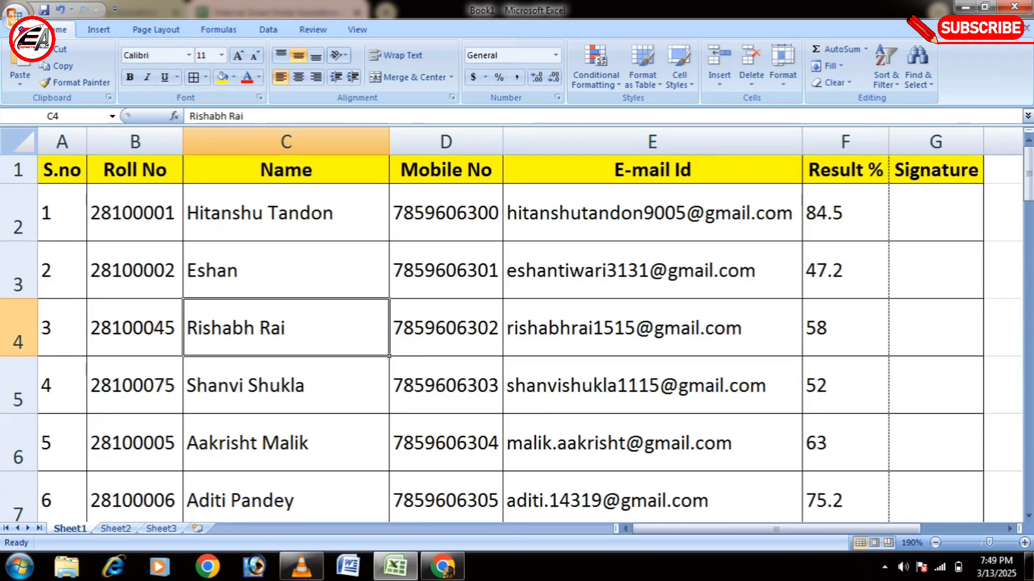
pyautogui.scroll(-4, 308, 343)
pyautogui.scroll(-1, 308, 343)
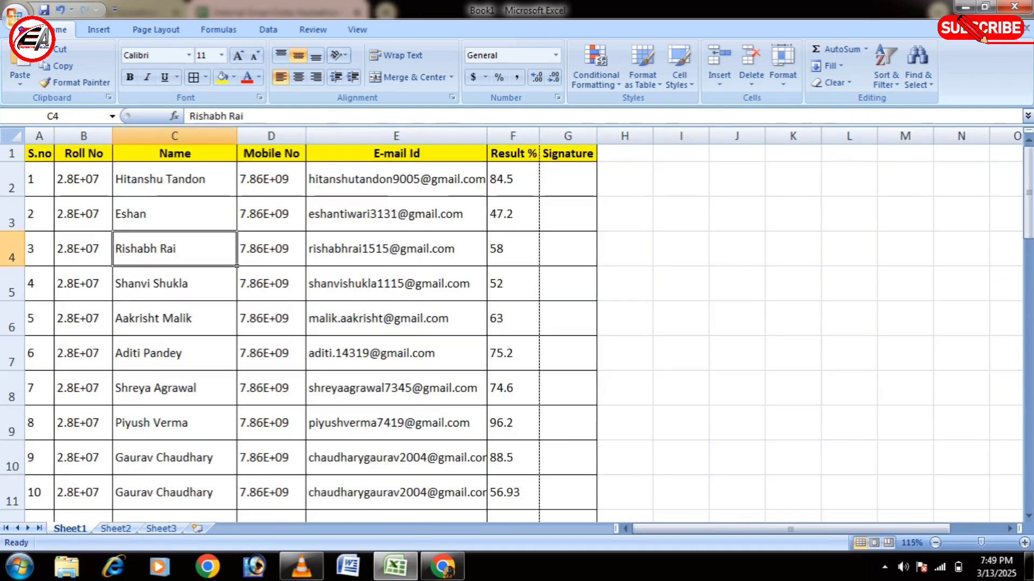
pyautogui.click(568, 214)
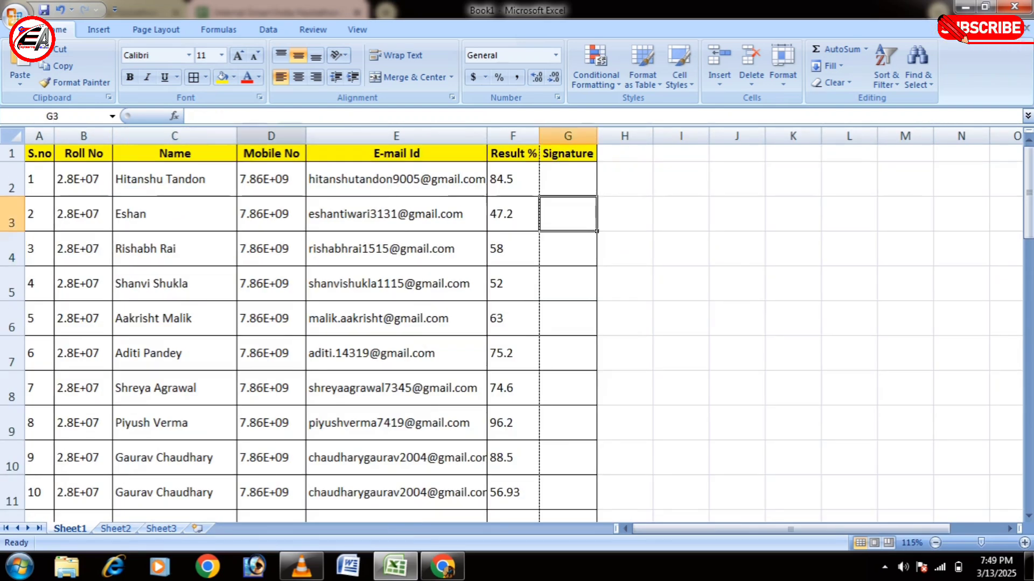
pyautogui.doubleClick(305, 136)
pyautogui.click(274, 137)
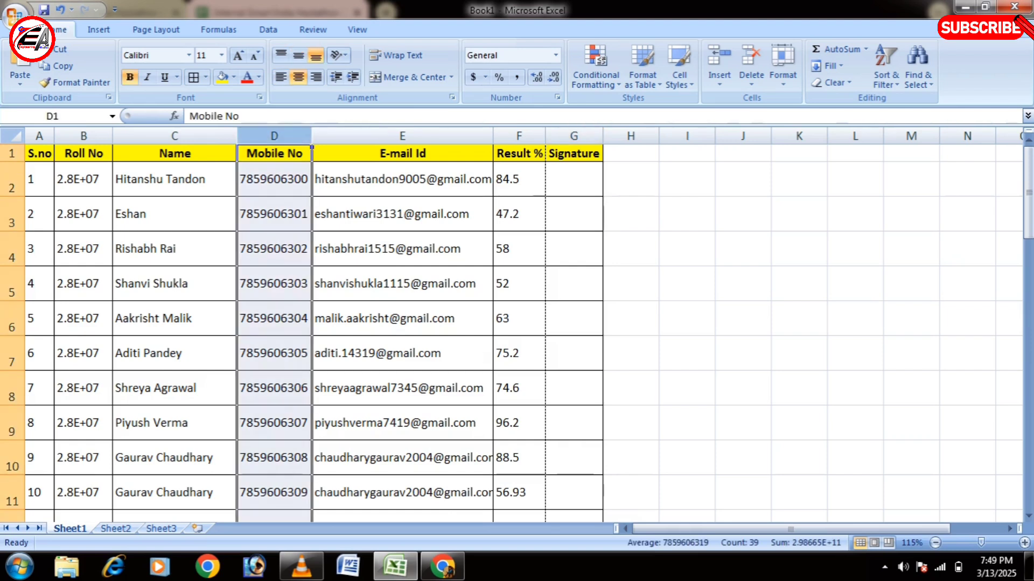
pyautogui.moveTo(312, 136); pyautogui.dragTo(332, 136)
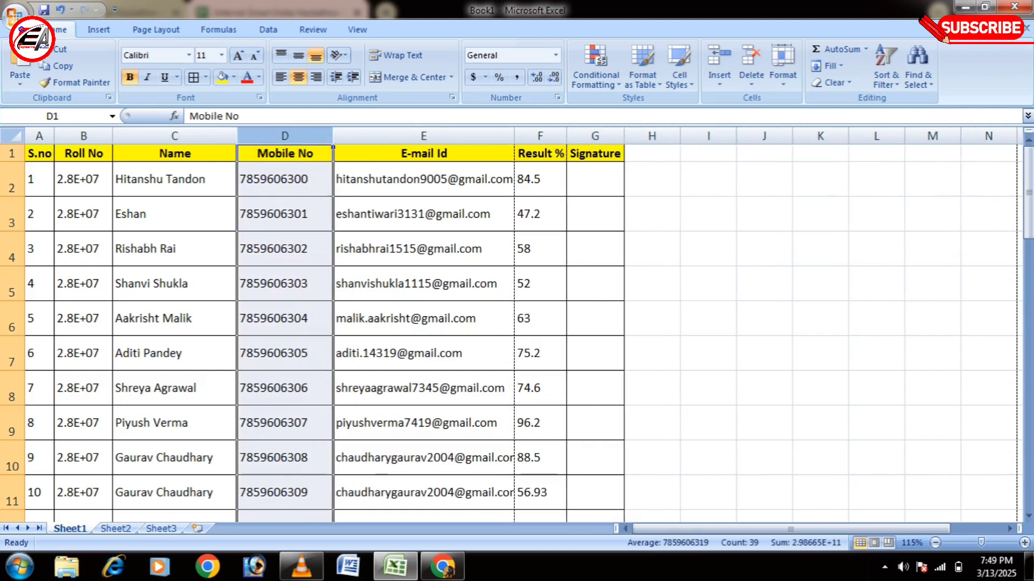
pyautogui.click(377, 249)
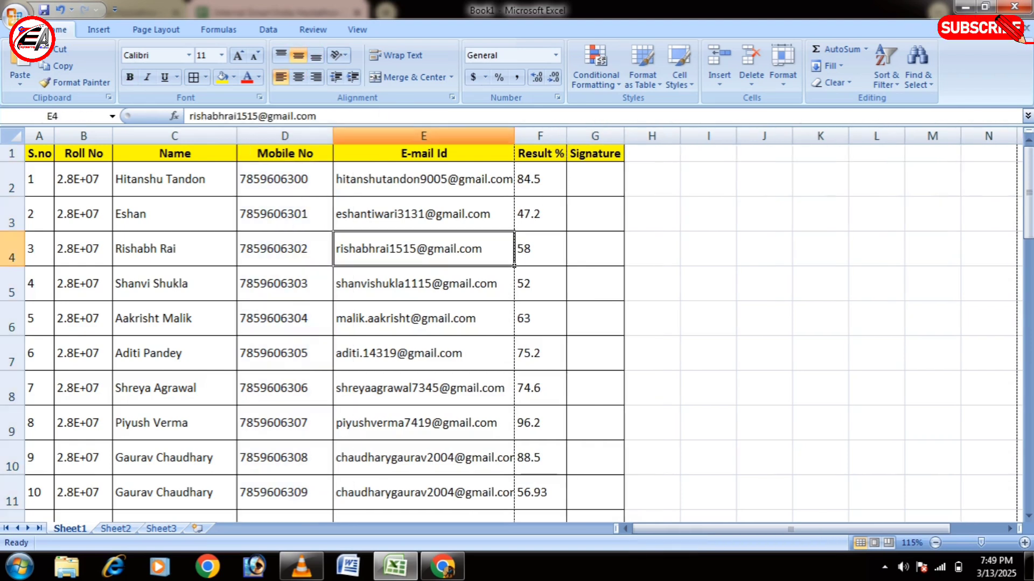
pyautogui.moveTo(333, 136); pyautogui.dragTo(348, 136)
pyautogui.moveTo(528, 136); pyautogui.dragTo(785, 136)
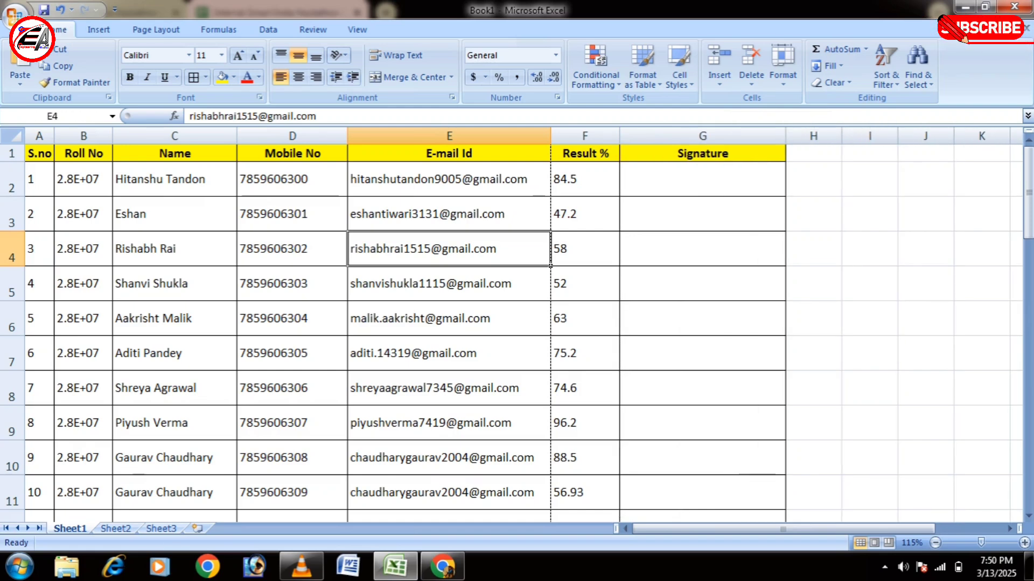
# Center the values of all student records horizontally in the Mobile No and Result % columns
pyautogui.moveTo(290, 178); pyautogui.dragTo(344, 491)
pyautogui.click(299, 77)
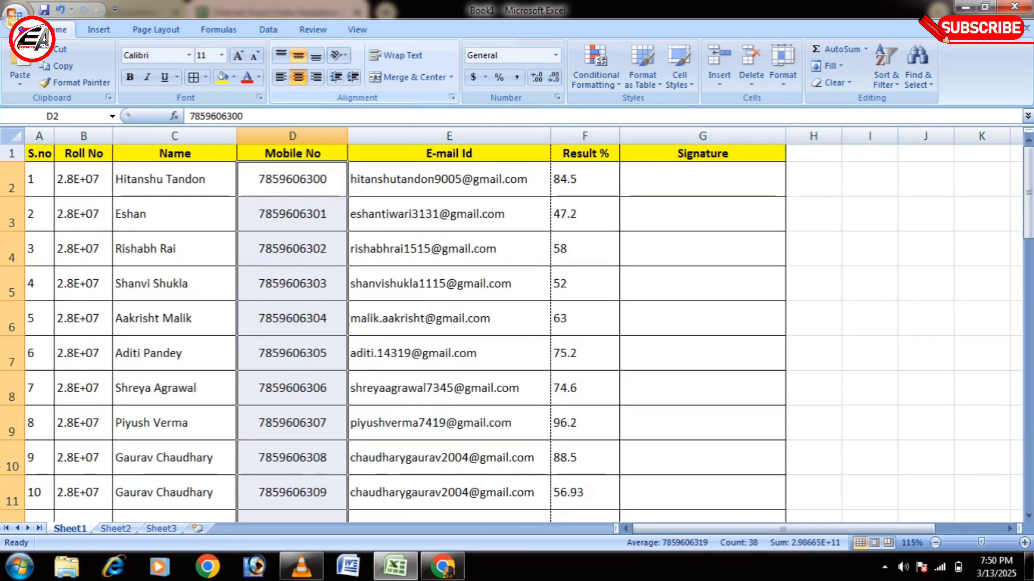
pyautogui.moveTo(584, 179); pyautogui.dragTo(619, 492)
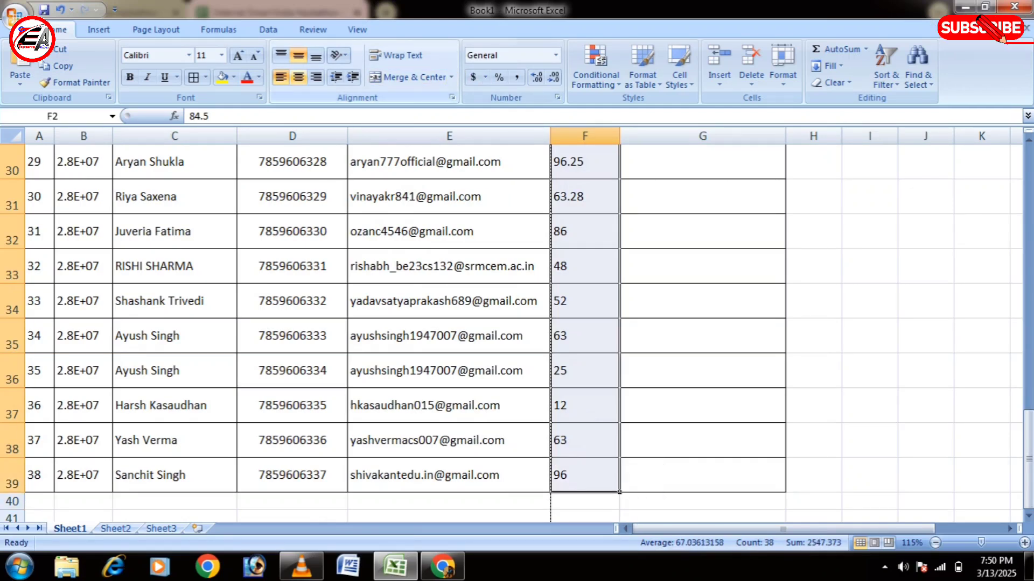
pyautogui.click(298, 77)
pyautogui.click(586, 319)
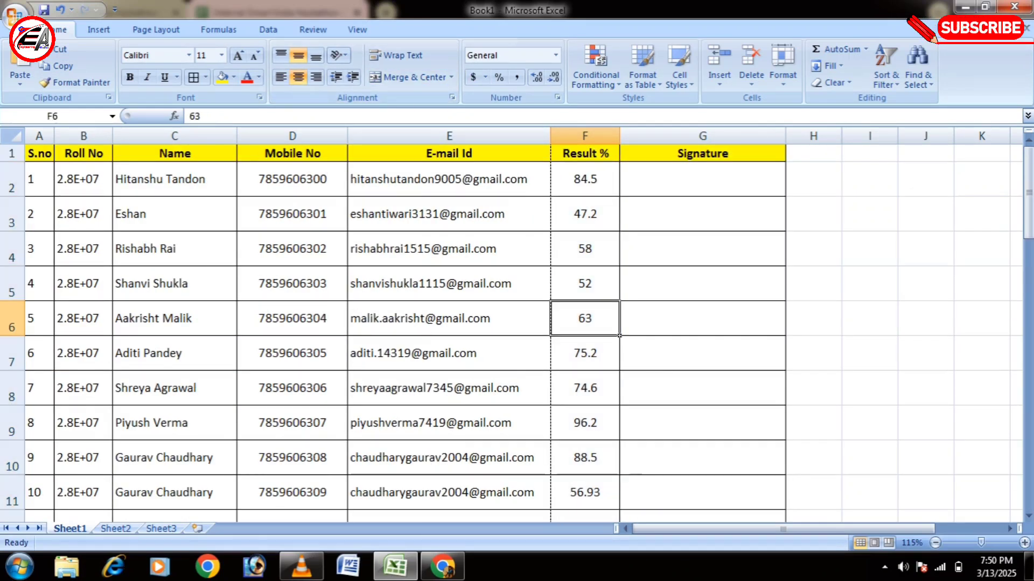
pyautogui.click(703, 214)
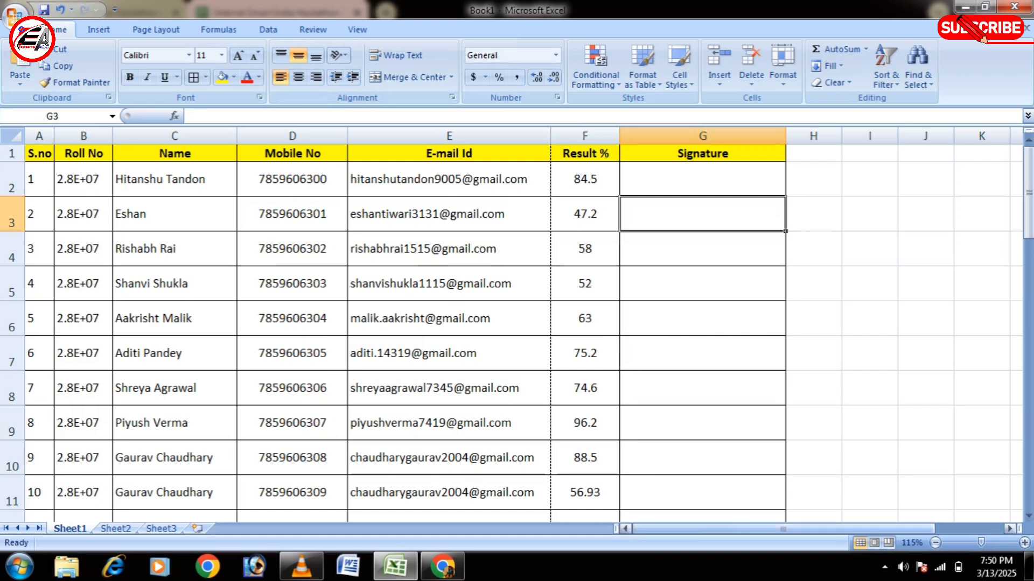
# Widen the Roll No column beyond its full numbers and center its values horizontally for all records
pyautogui.click(83, 180)
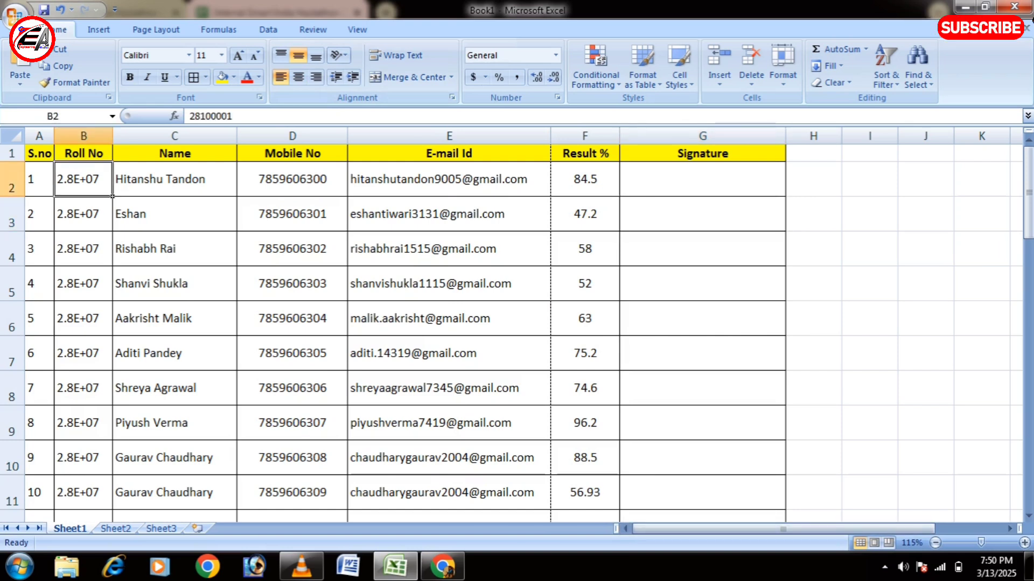
pyautogui.doubleClick(112, 136)
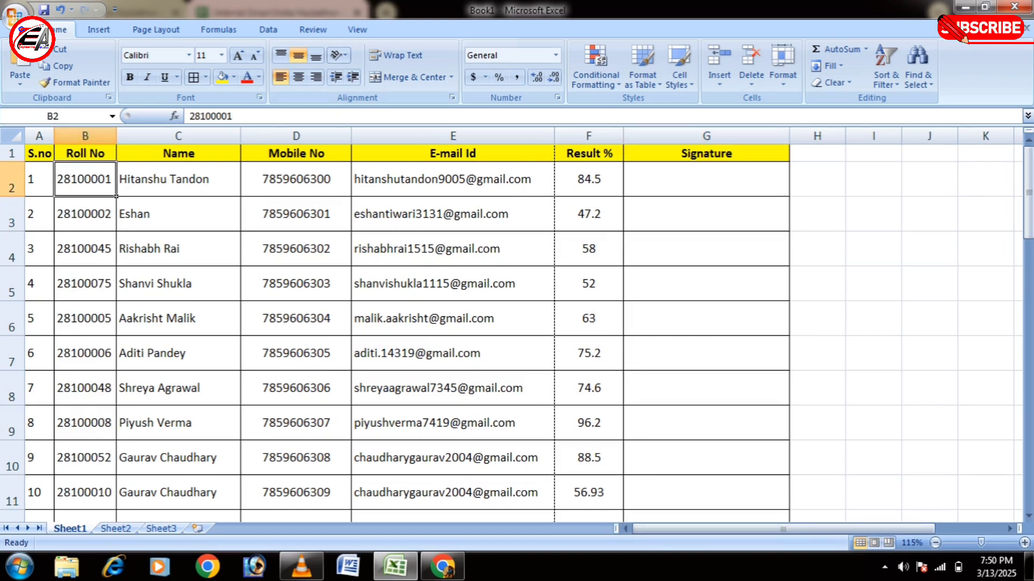
pyautogui.moveTo(117, 136); pyautogui.dragTo(140, 137)
pyautogui.click(183, 248)
pyautogui.moveTo(88, 179); pyautogui.dragTo(139, 487)
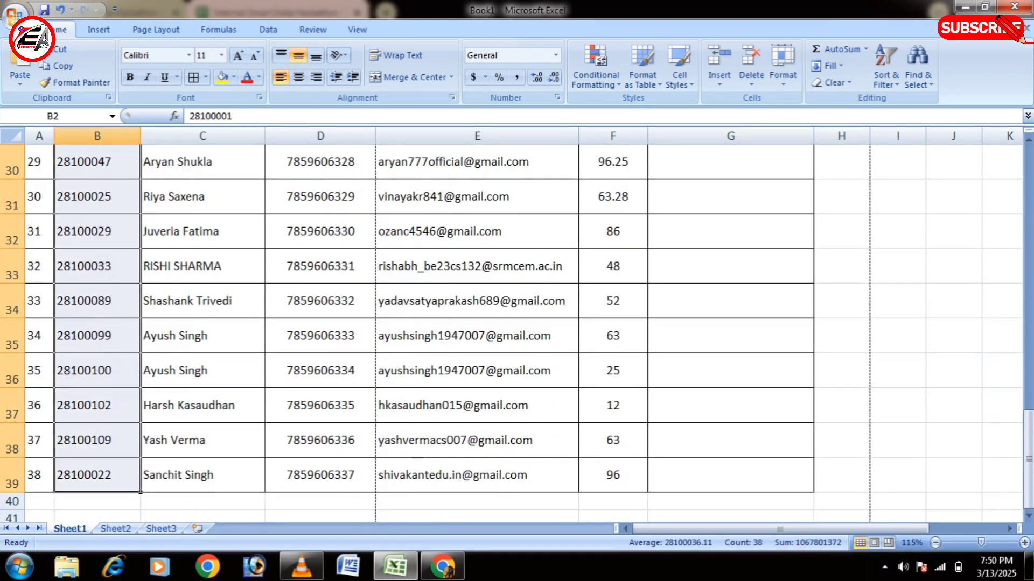
pyautogui.click(299, 77)
pyautogui.scroll(10, 203, 248)
pyautogui.click(202, 249)
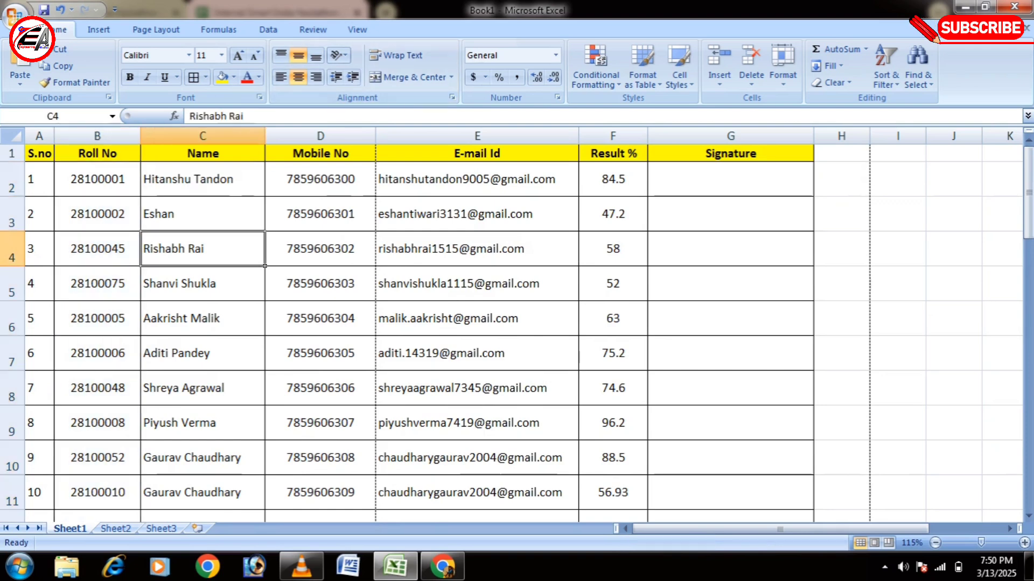
pyautogui.moveTo(97, 179); pyautogui.dragTo(97, 388)
pyautogui.click(320, 354)
pyautogui.click(612, 283)
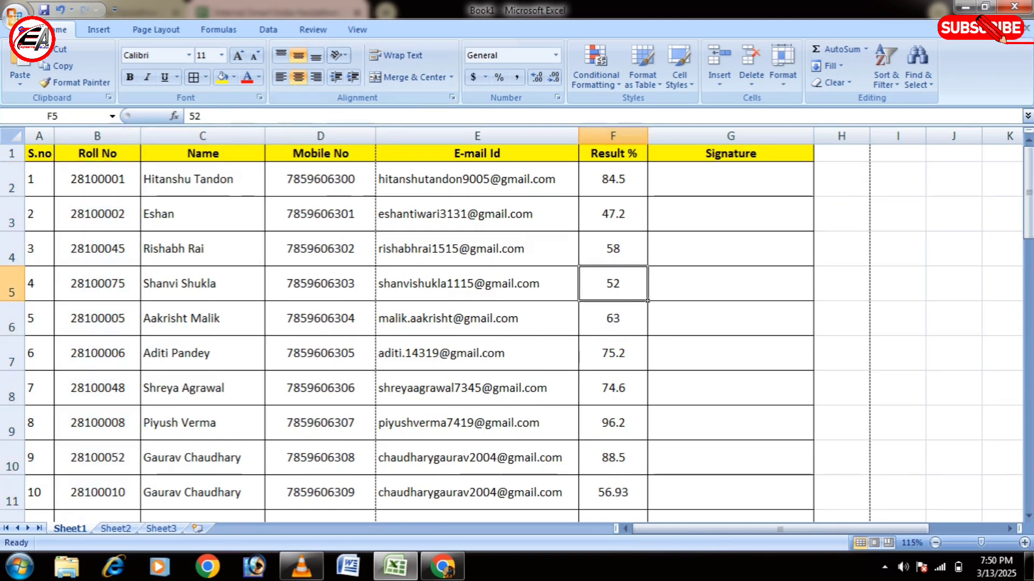
pyautogui.click(731, 284)
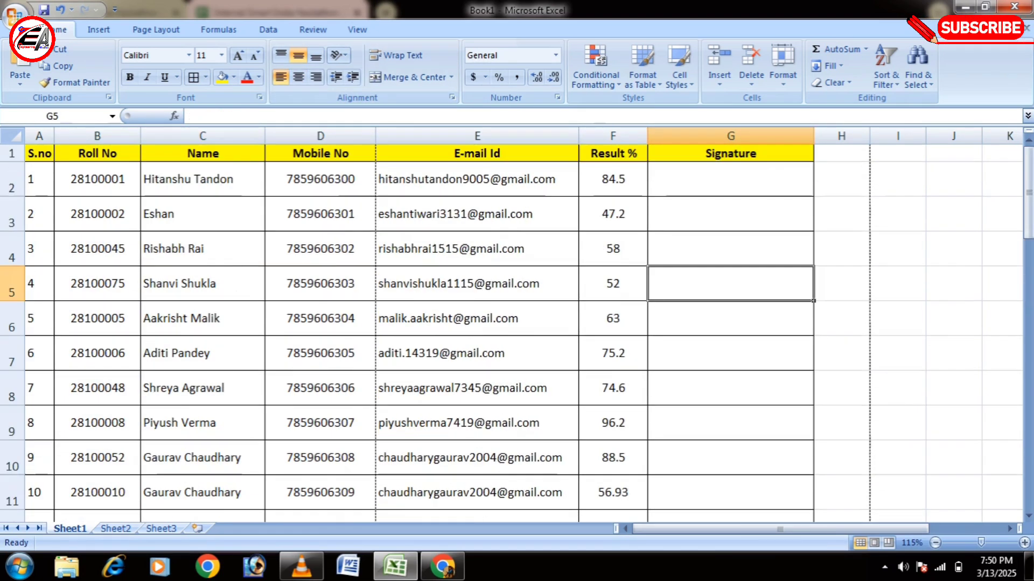
pyautogui.click(731, 249)
pyautogui.click(203, 249)
pyautogui.click(477, 319)
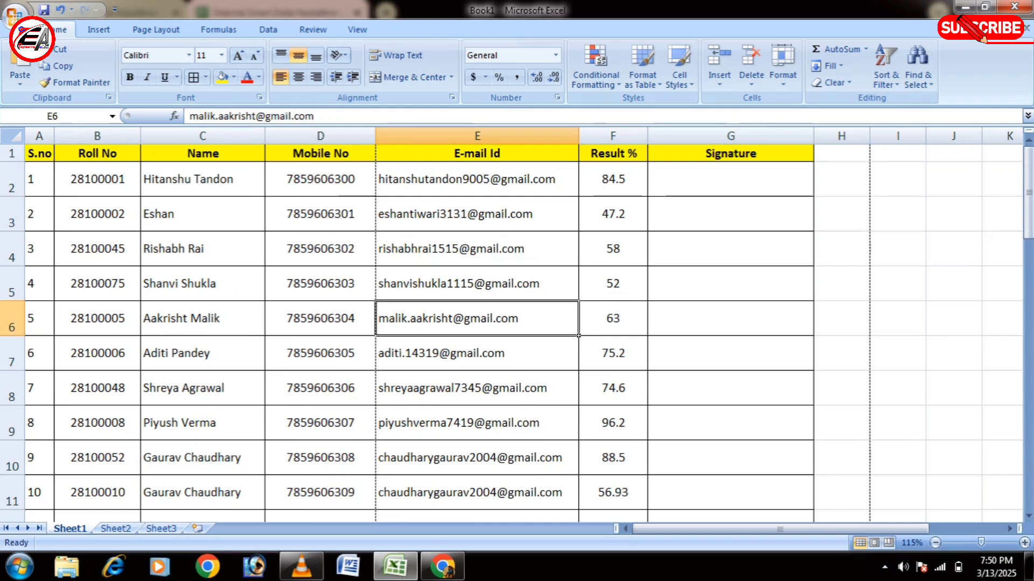
pyautogui.click(731, 284)
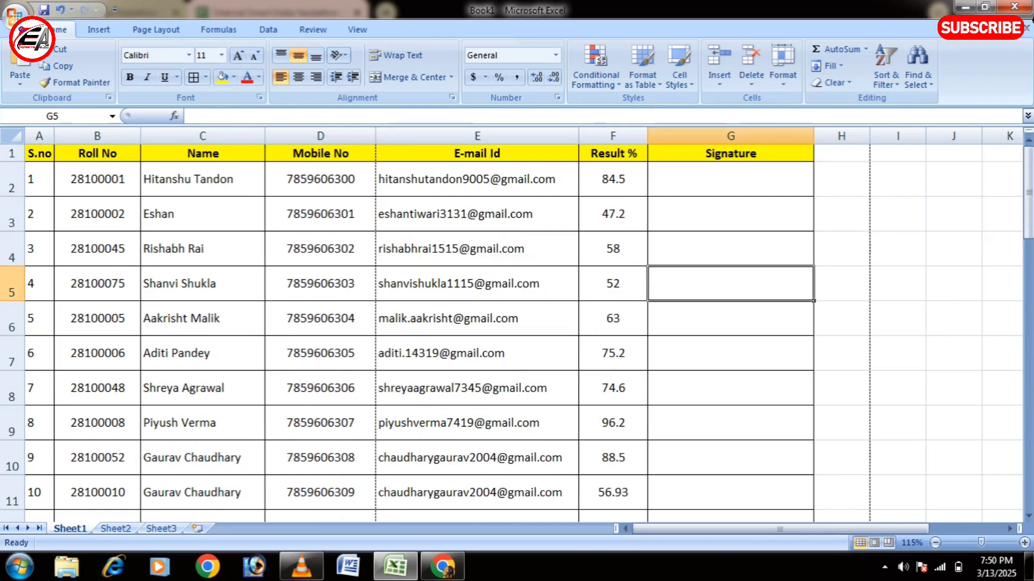
# Enlarge the text of the header row from S.no to Signature to font size 14
pyautogui.moveTo(40, 153); pyautogui.dragTo(731, 153)
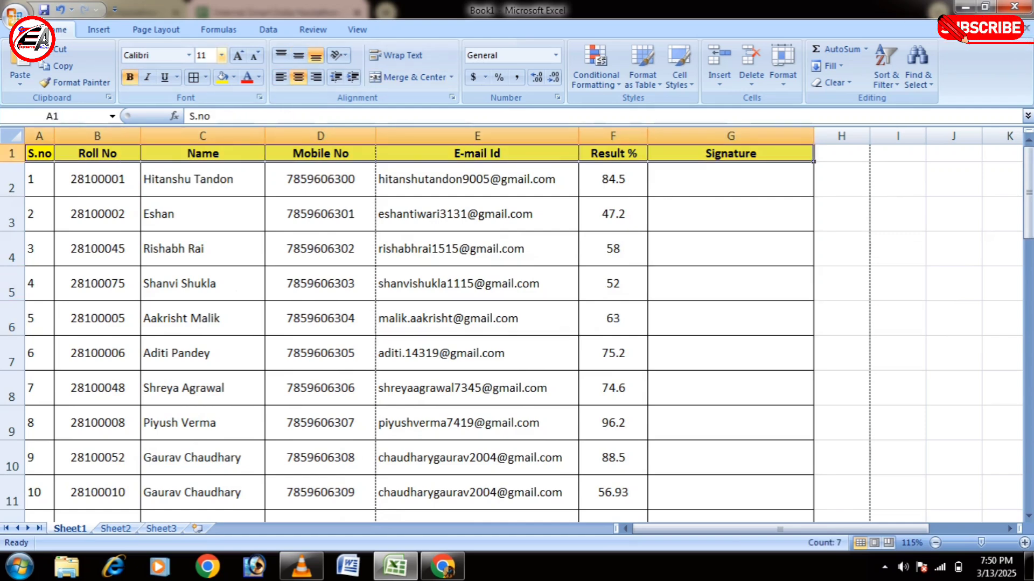
pyautogui.click(238, 55)
pyautogui.click(237, 55)
pyautogui.click(237, 55)
pyautogui.click(237, 55)
pyautogui.click(238, 56)
pyautogui.click(237, 56)
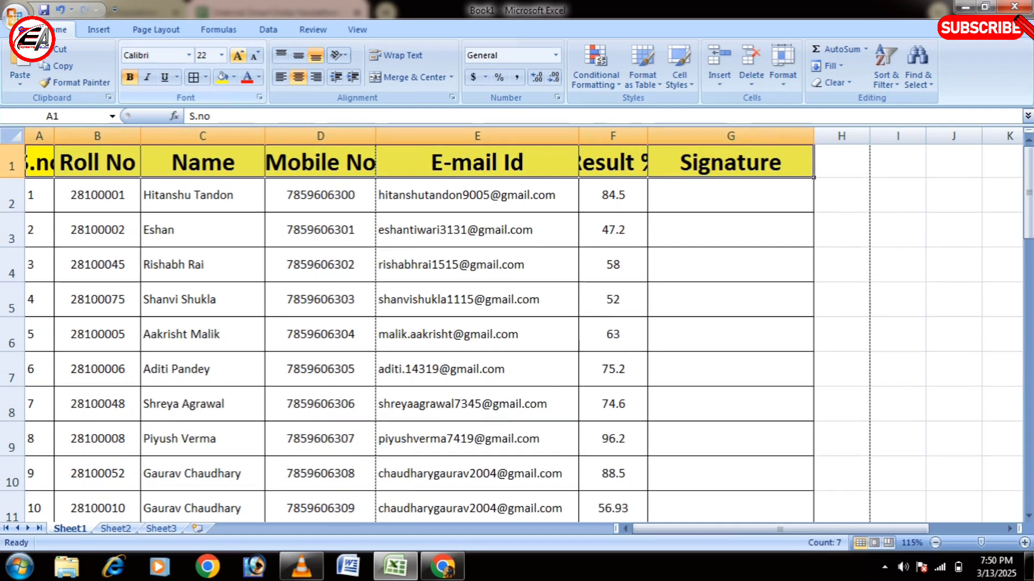
pyautogui.click(256, 55)
pyautogui.click(255, 55)
pyautogui.click(255, 55)
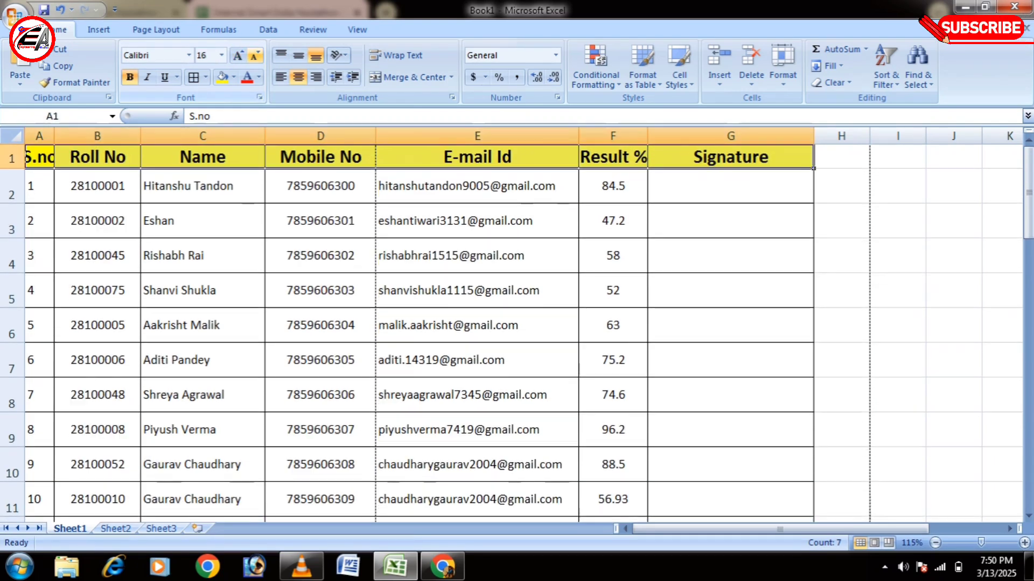
pyautogui.click(255, 55)
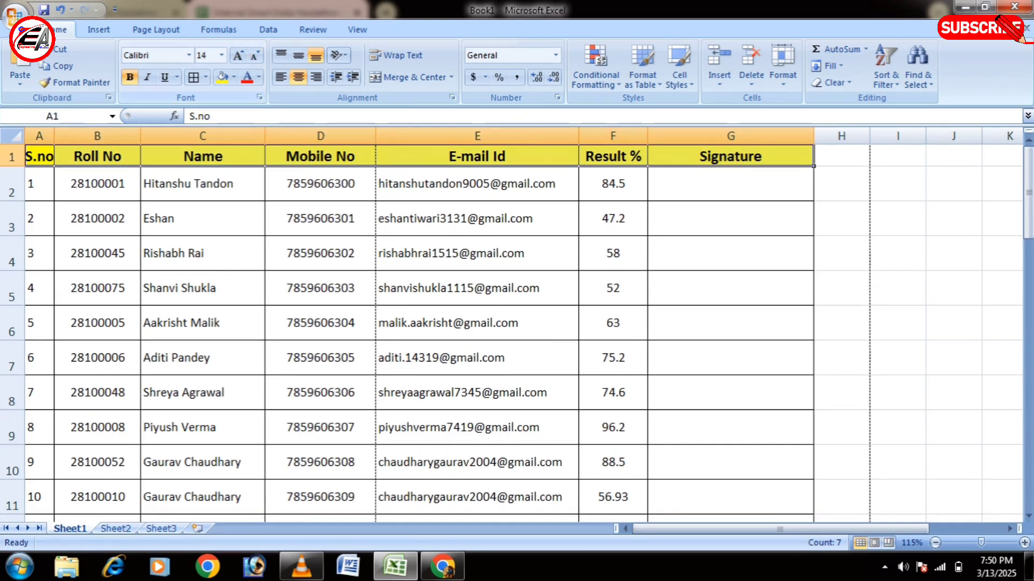
# Roughly double the header row's height, center its titles vertically and widen the S.no column slightly so its title fits
pyautogui.moveTo(12, 166); pyautogui.dragTo(12, 193)
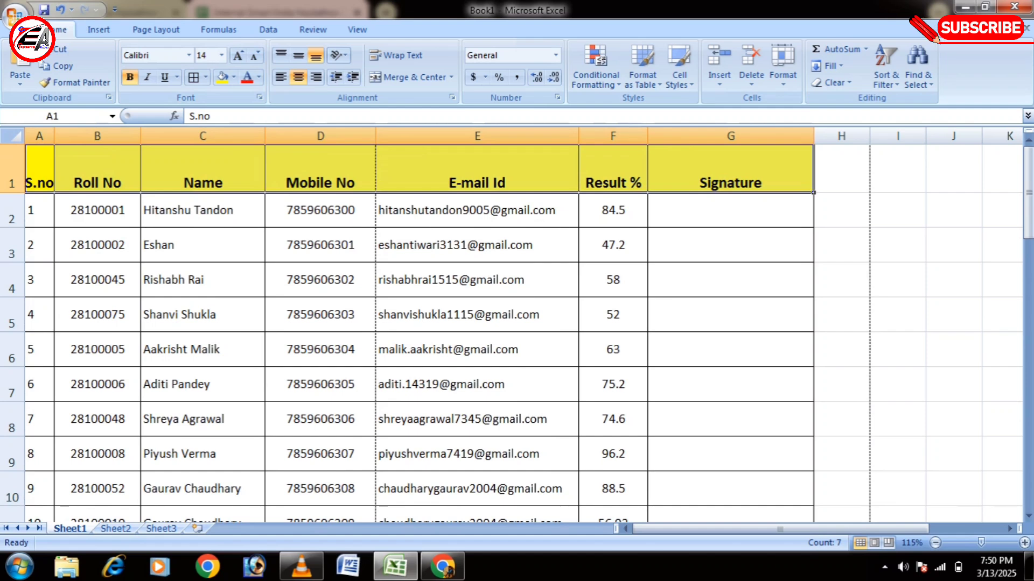
pyautogui.click(299, 56)
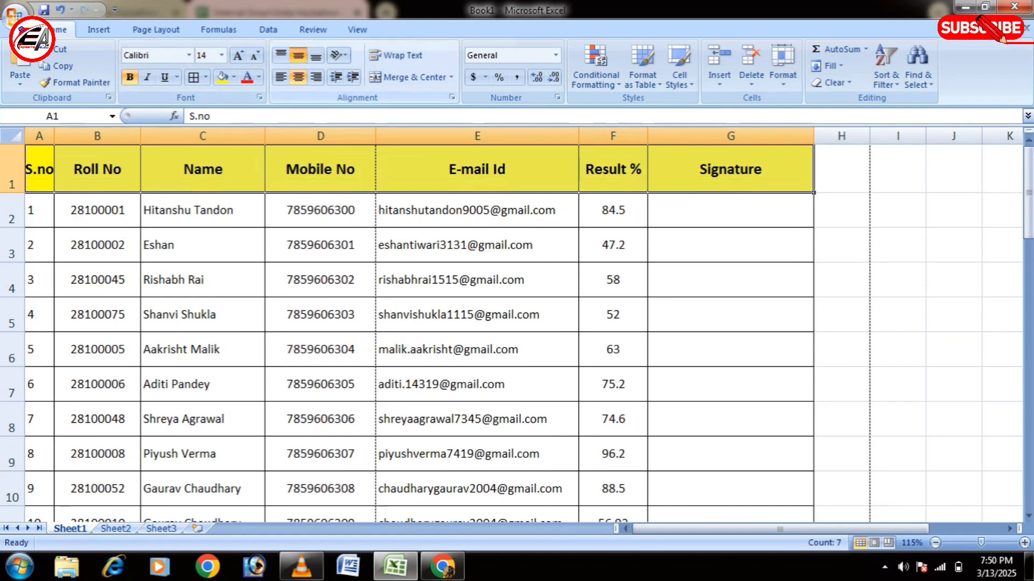
pyautogui.click(731, 280)
pyautogui.moveTo(54, 136); pyautogui.dragTo(62, 136)
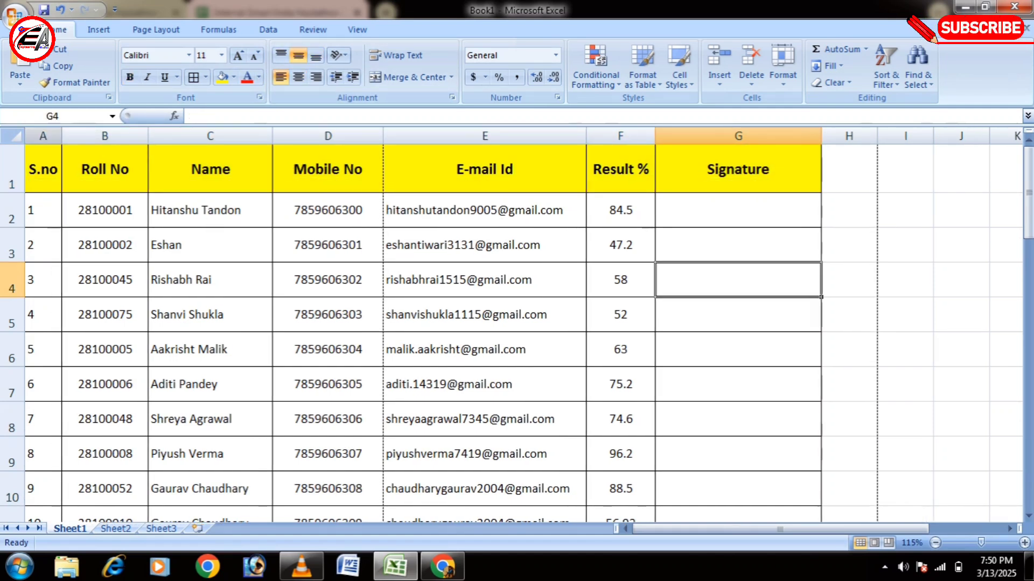
# Review the first three pages of the student list in print preview and return to the worksheet
pyautogui.hotkey('ctrl', 'F2')
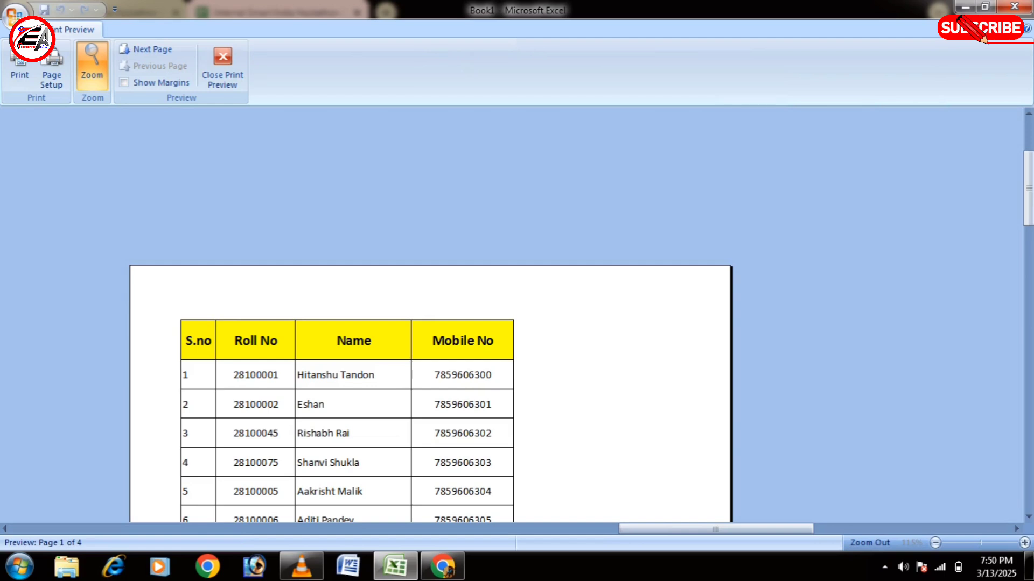
pyautogui.scroll(-10, 431, 312)
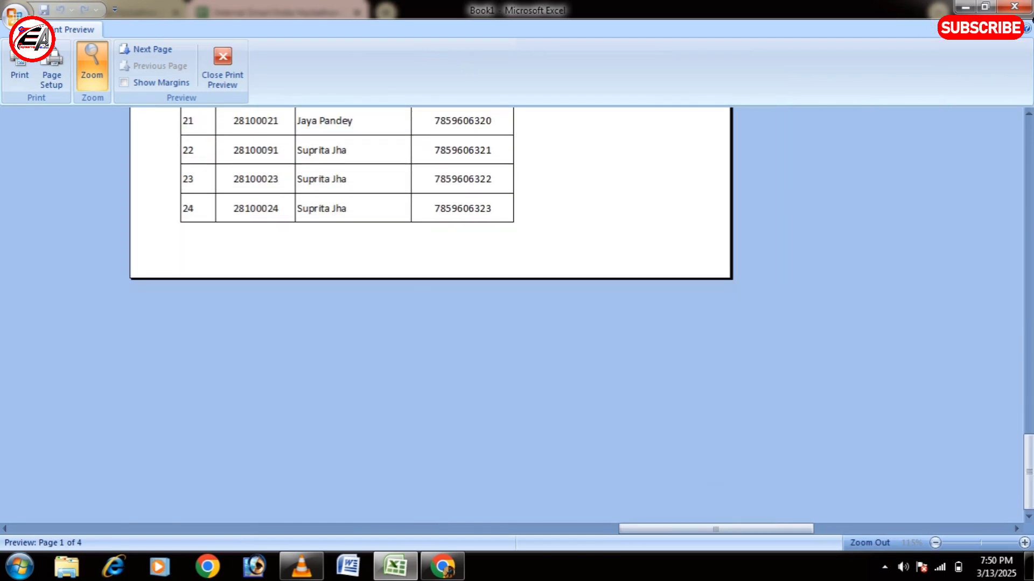
pyautogui.scroll(10, 431, 313)
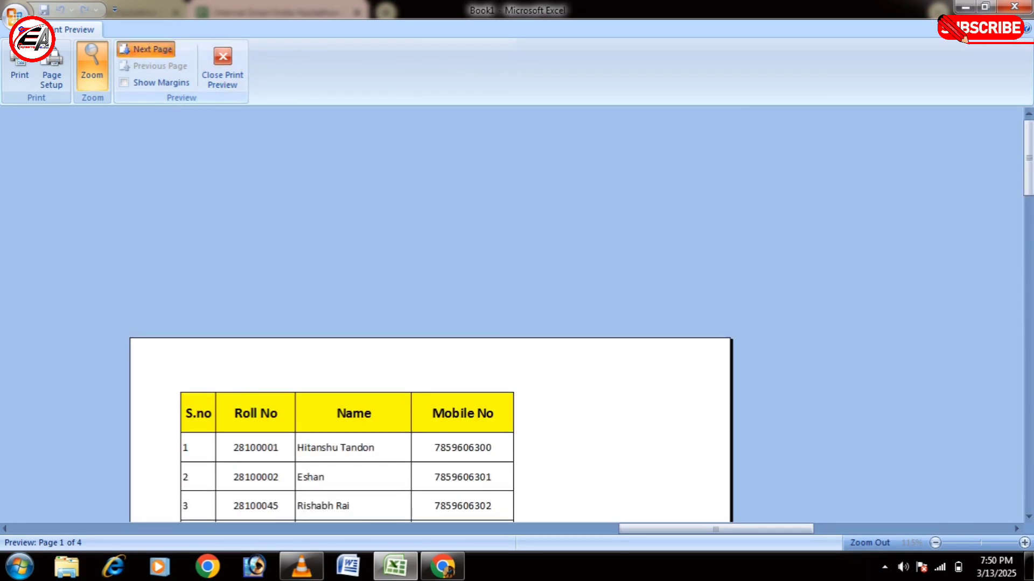
pyautogui.click(145, 49)
pyautogui.scroll(-10, 431, 313)
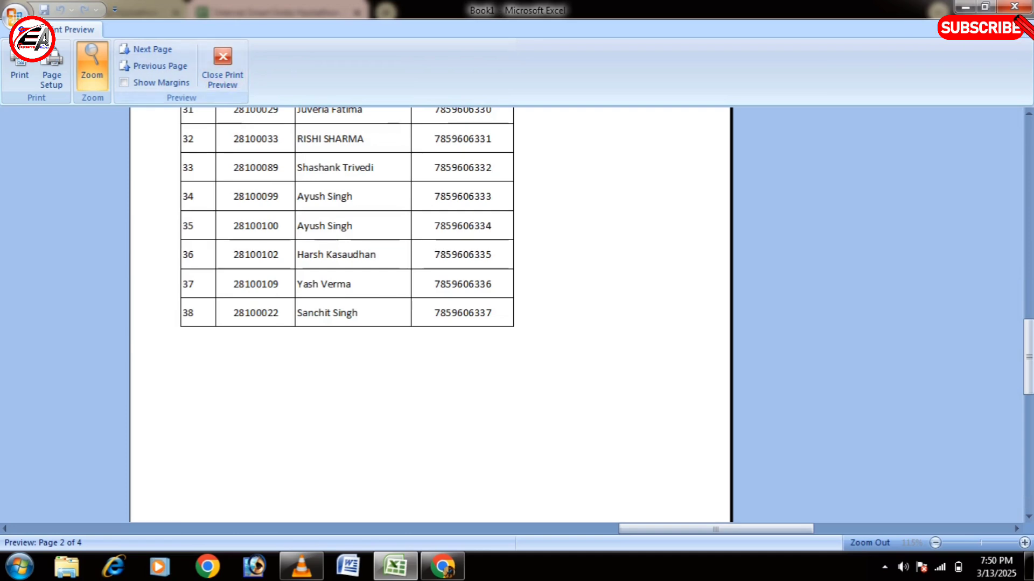
pyautogui.click(146, 49)
pyautogui.scroll(5, 431, 312)
pyautogui.click(222, 67)
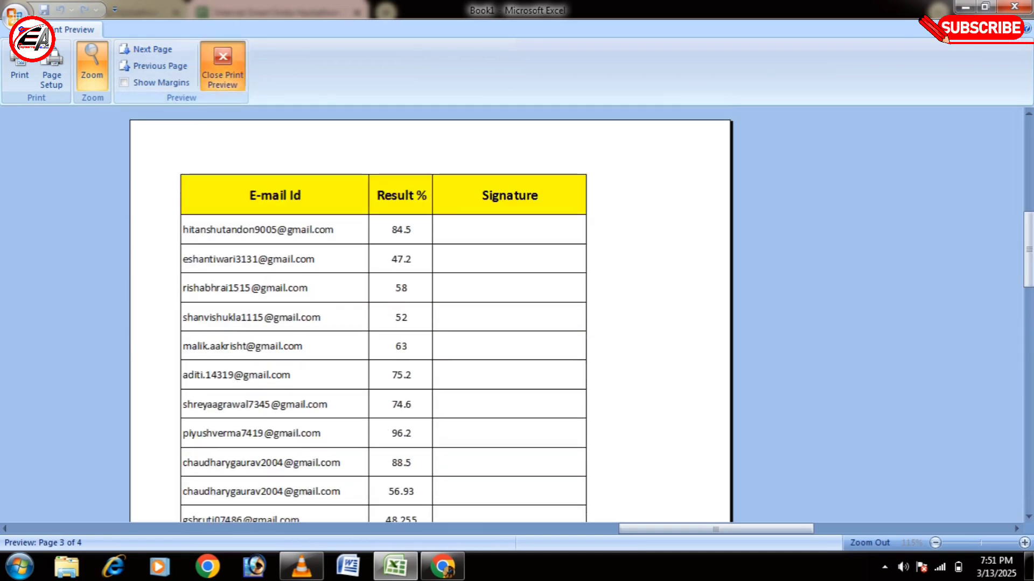
# Examine the whole student list on the worksheet, including the dashed page boundaries across its columns
pyautogui.scroll(-20, 517, 323)
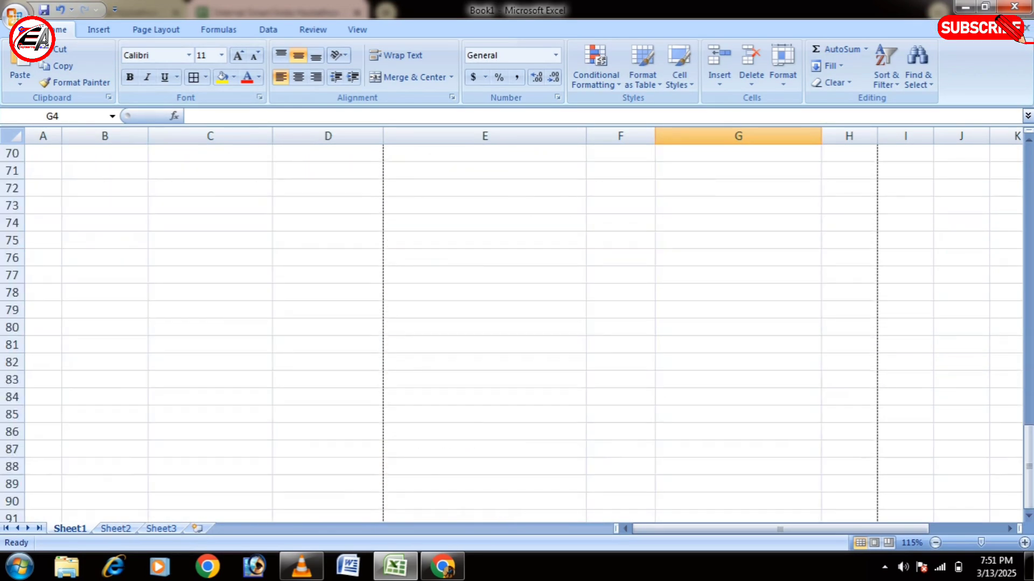
pyautogui.scroll(15, 517, 323)
pyautogui.scroll(8, 517, 323)
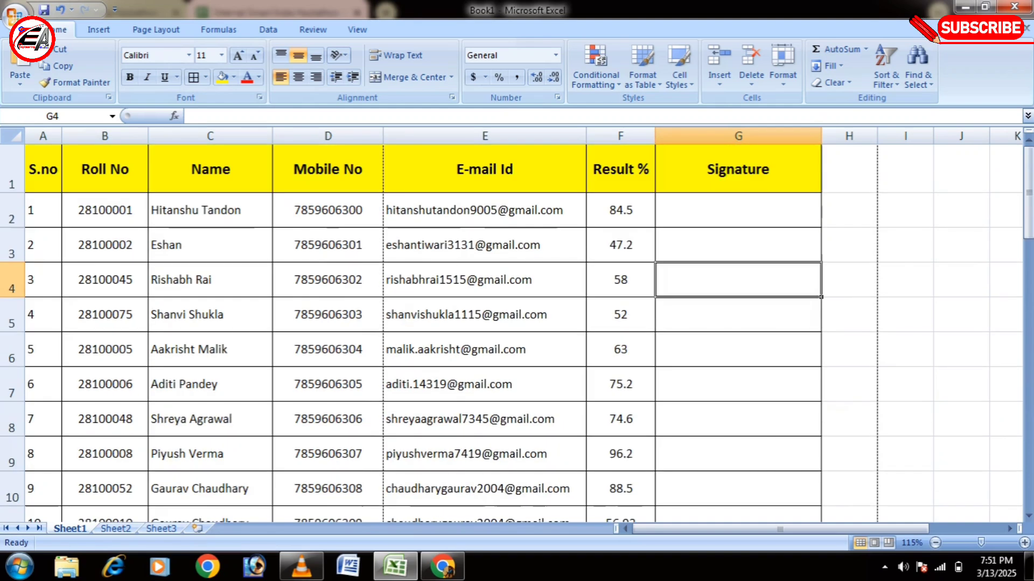
pyautogui.click(620, 280)
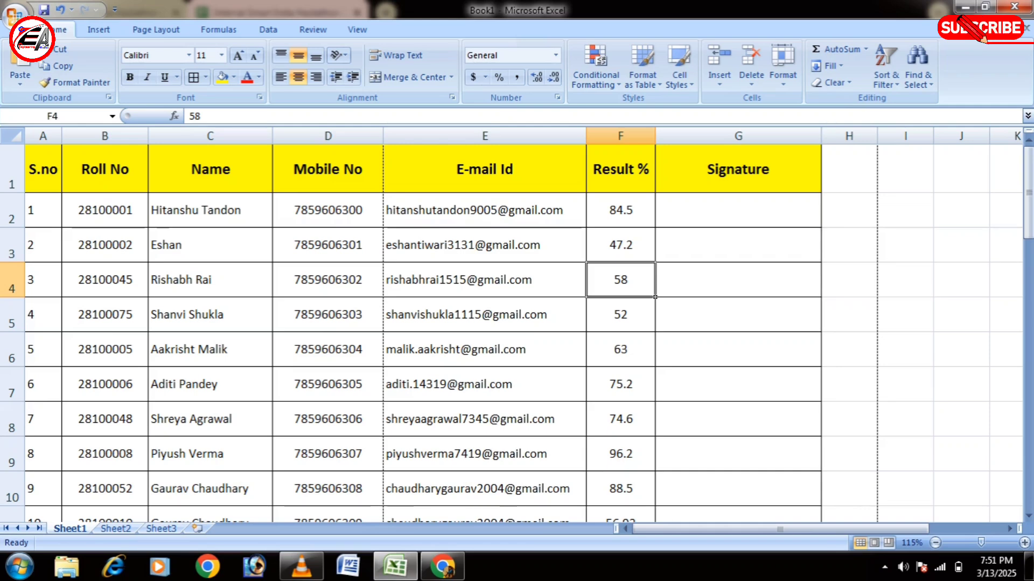
pyautogui.scroll(-15, 516, 334)
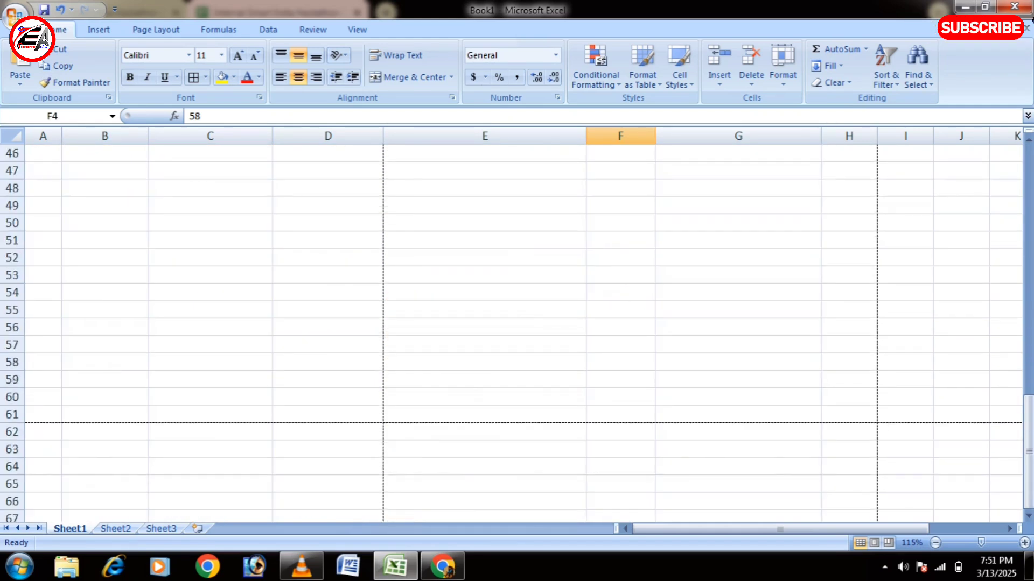
pyautogui.scroll(6, 517, 334)
pyautogui.scroll(-3, 517, 333)
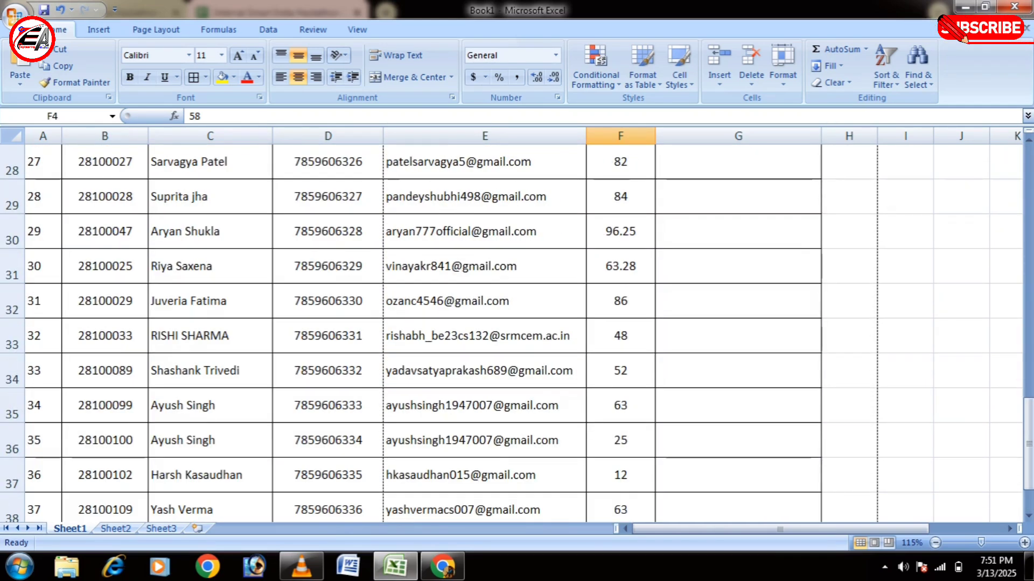
pyautogui.scroll(3, 517, 334)
pyautogui.scroll(7, 516, 334)
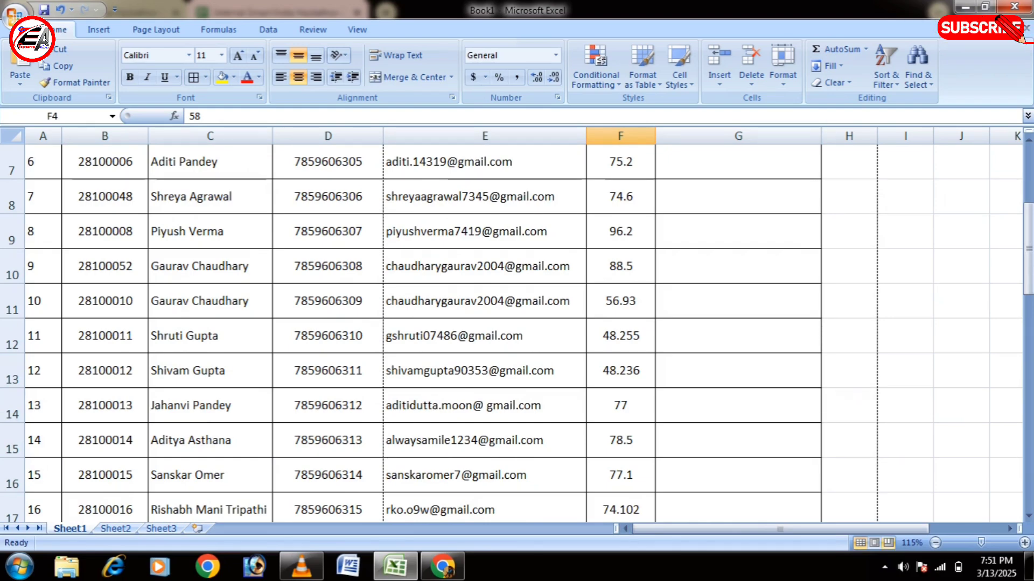
# Switch the worksheet to Page Break Preview and close the screen magnifier
pyautogui.press('super+plus')
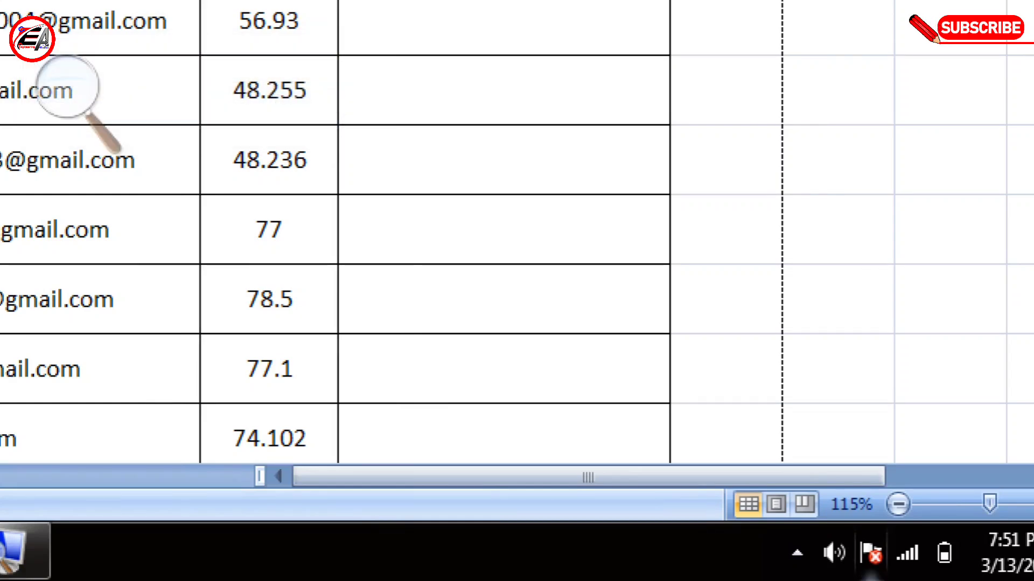
pyautogui.moveTo(1020, 541)
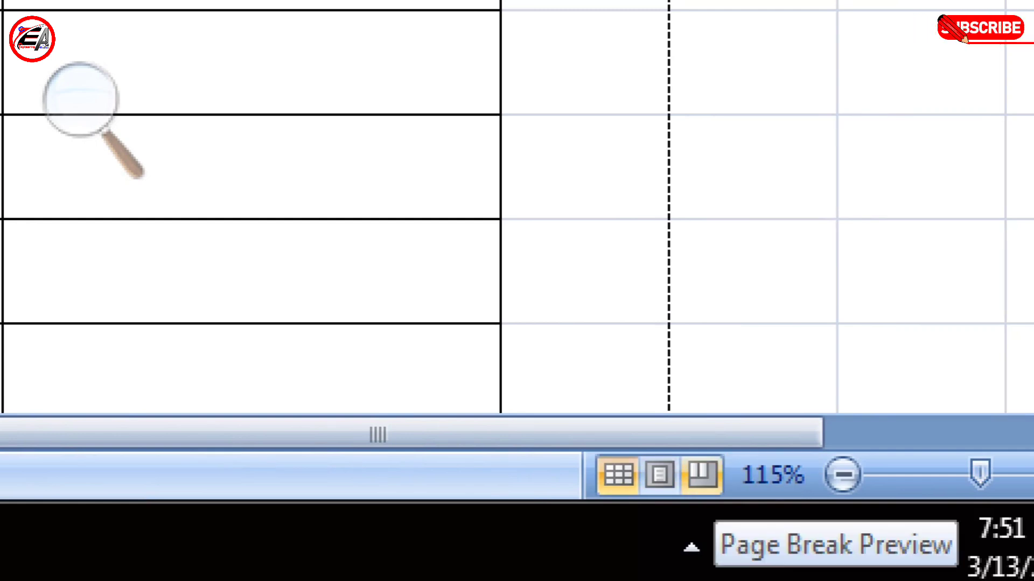
pyautogui.press('super+minus')
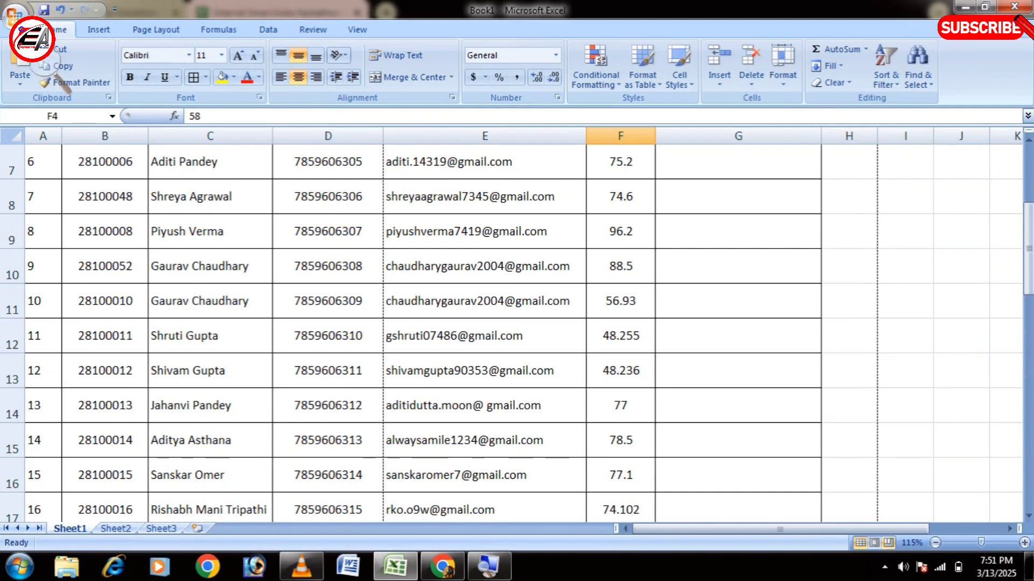
pyautogui.click(888, 542)
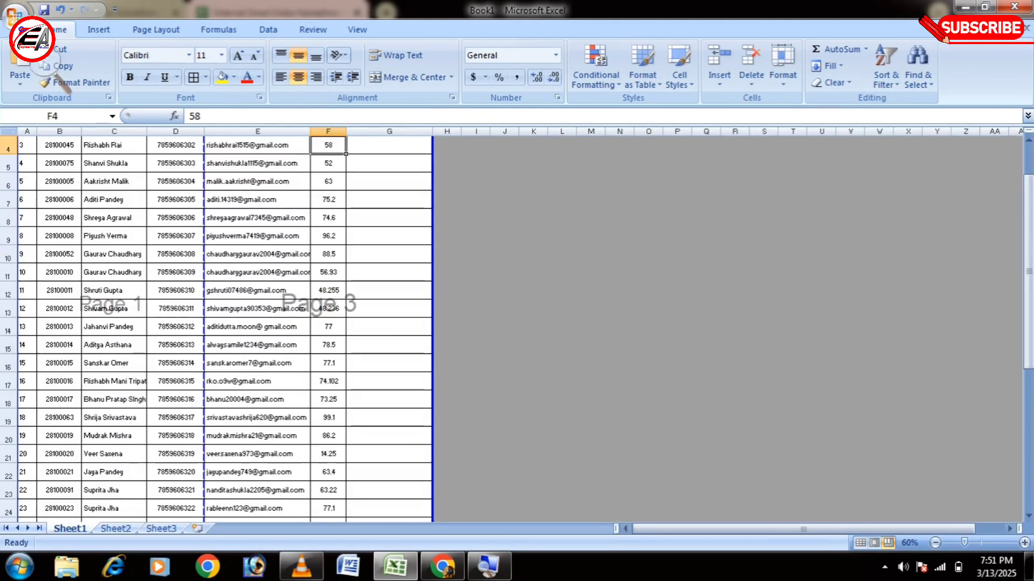
pyautogui.click(49, 70)
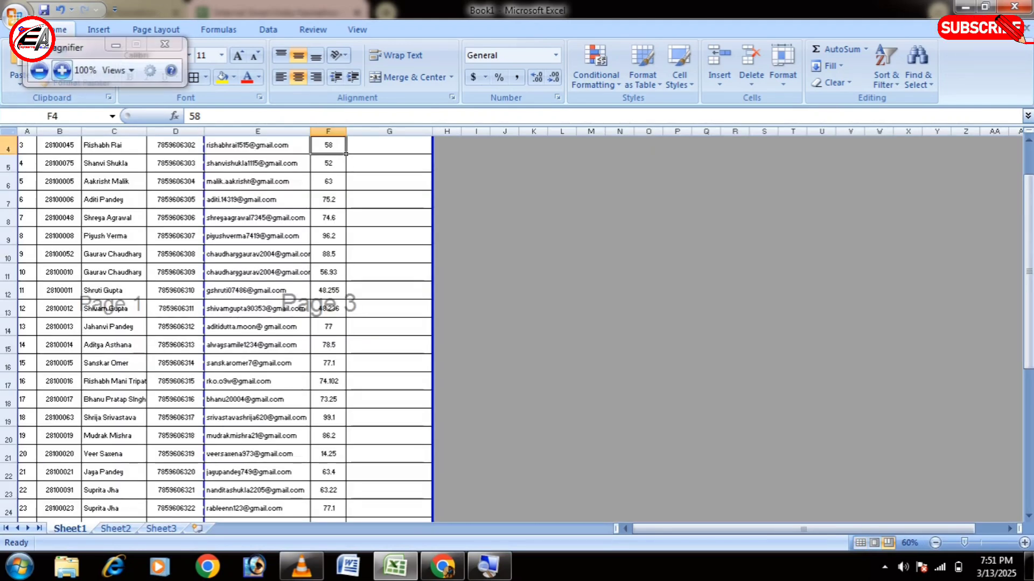
# Examine how the page breaks divide the student list's columns and rows into separate pages
pyautogui.scroll(1, 216, 323)
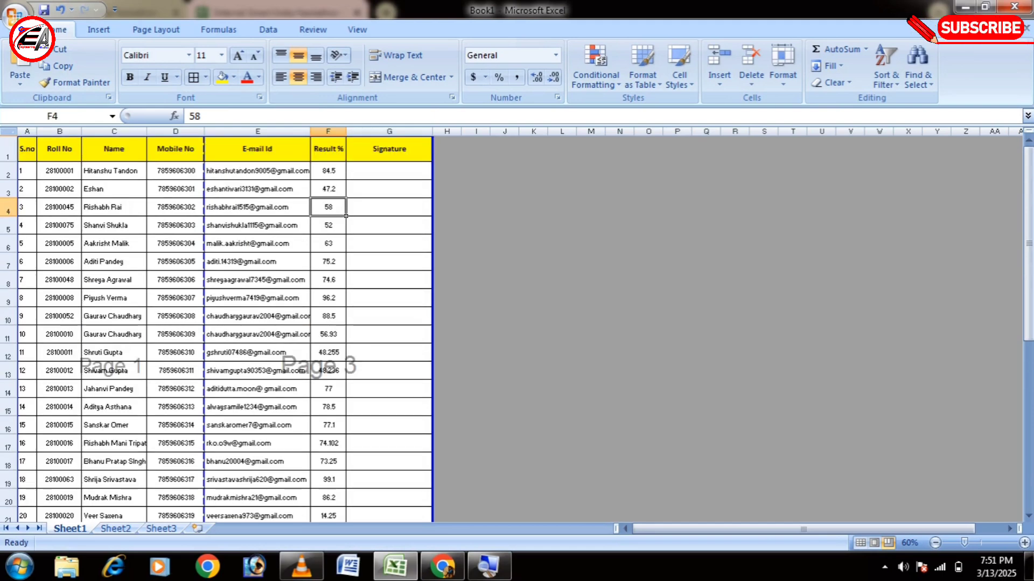
pyautogui.scroll(-10, 215, 323)
pyautogui.scroll(9, 216, 323)
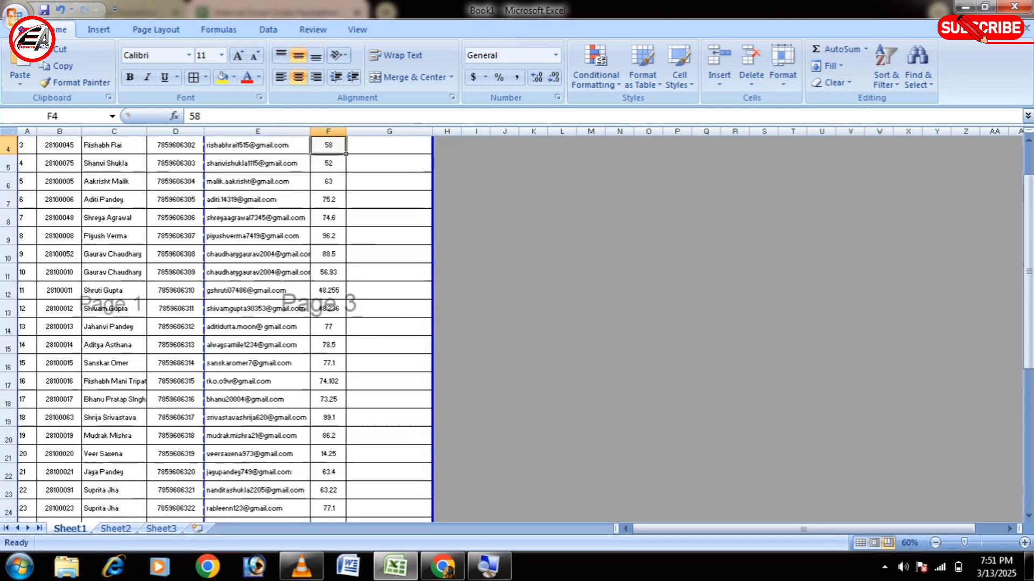
pyautogui.scroll(1, 215, 323)
pyautogui.scroll(-10, 215, 323)
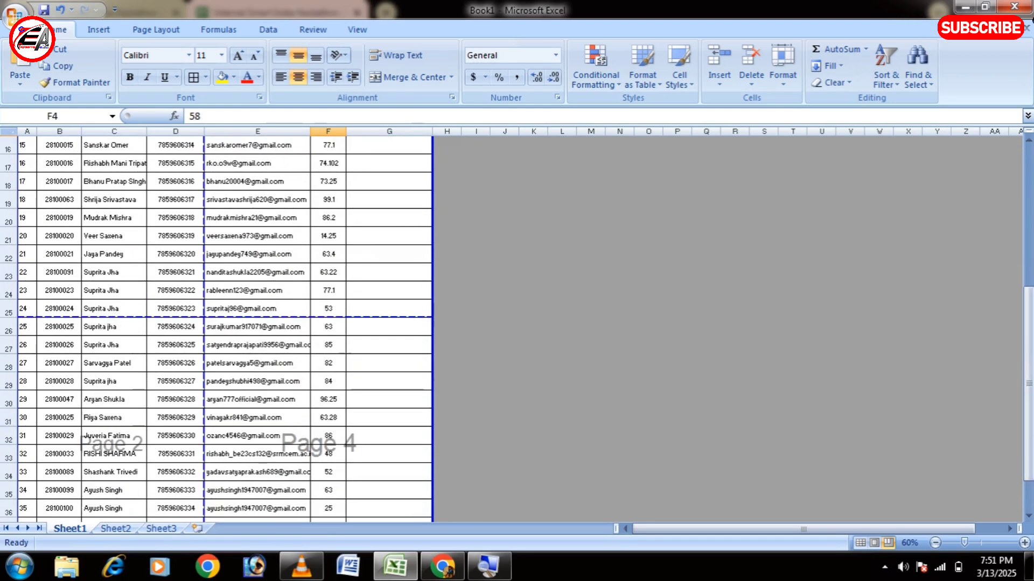
pyautogui.scroll(10, 215, 323)
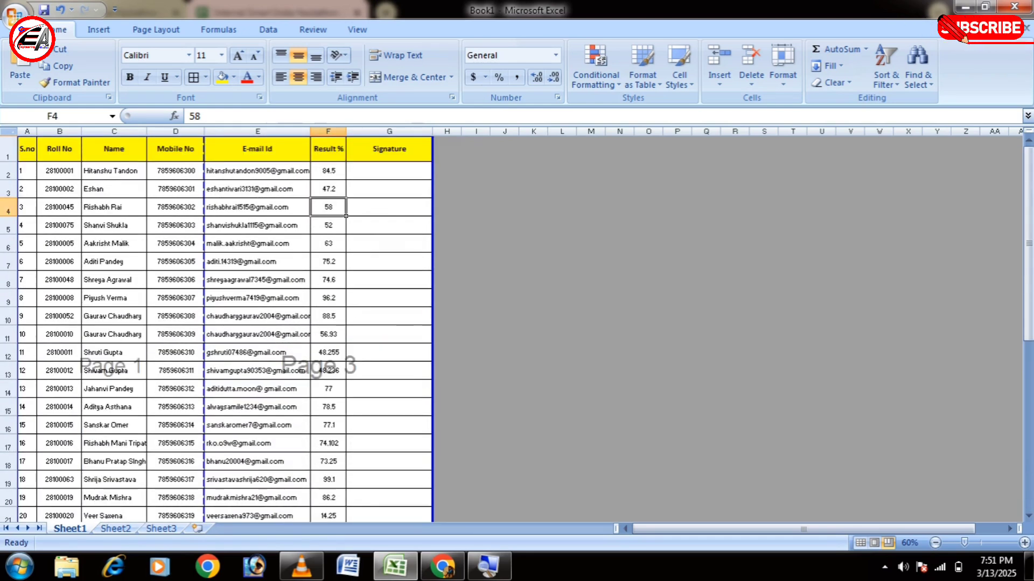
pyautogui.scroll(-12, 216, 323)
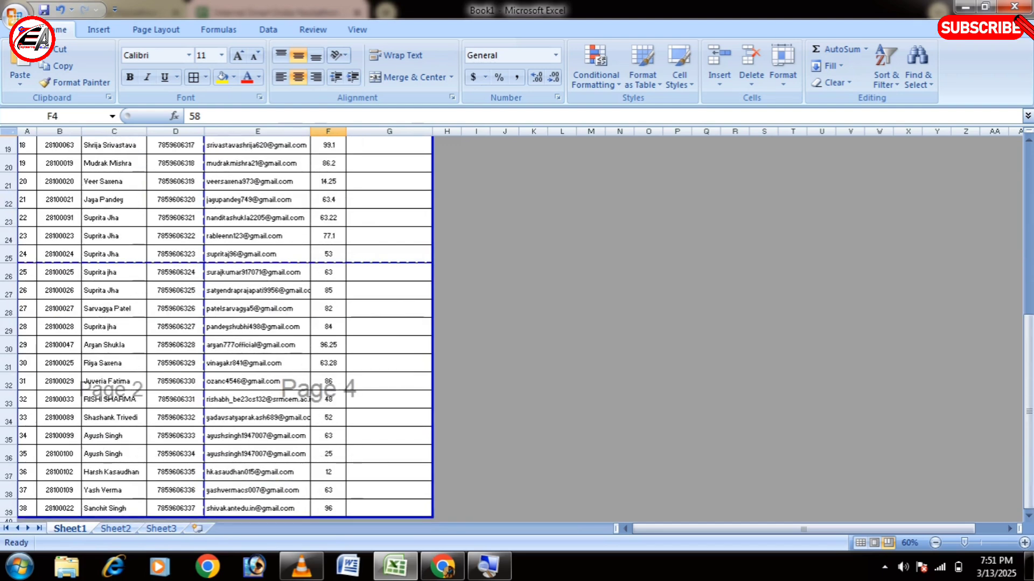
pyautogui.scroll(12, 215, 323)
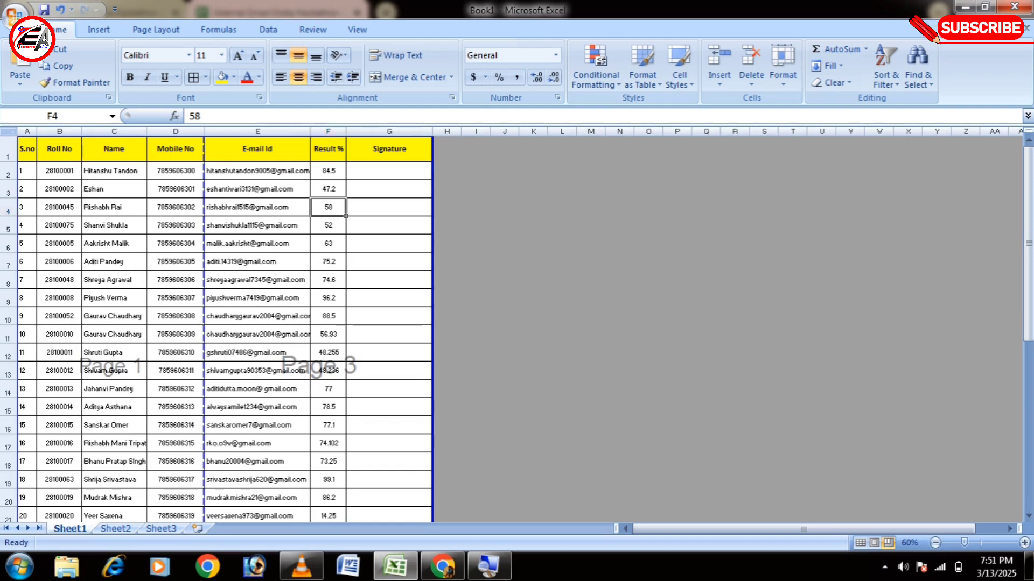
# Move the vertical page break after Mobile No to the outer edge of Signature, fitting all columns on one page width, and open print preview
pyautogui.scroll(-3, 215, 323)
pyautogui.scroll(-8, 215, 323)
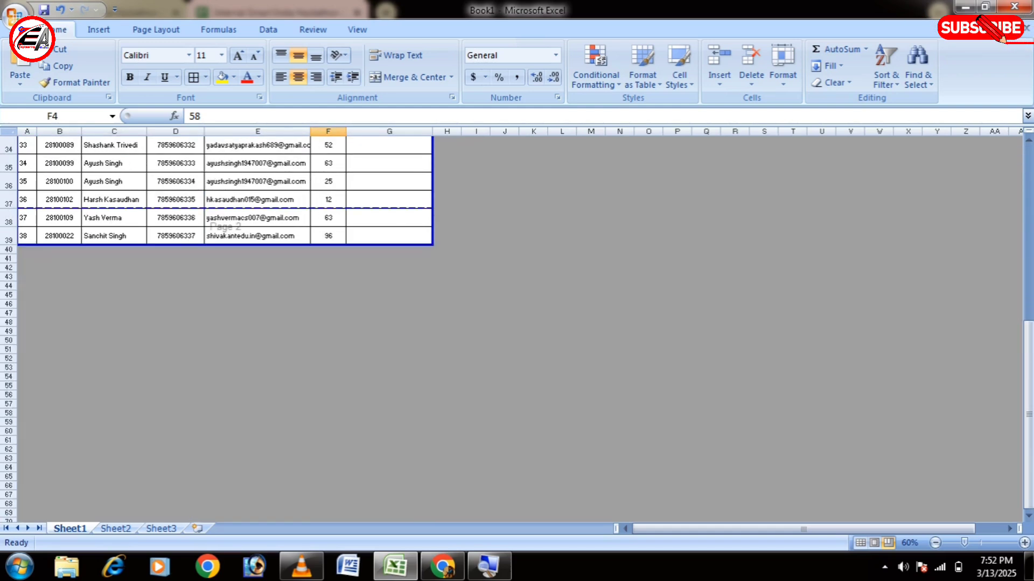
pyautogui.scroll(11, 215, 323)
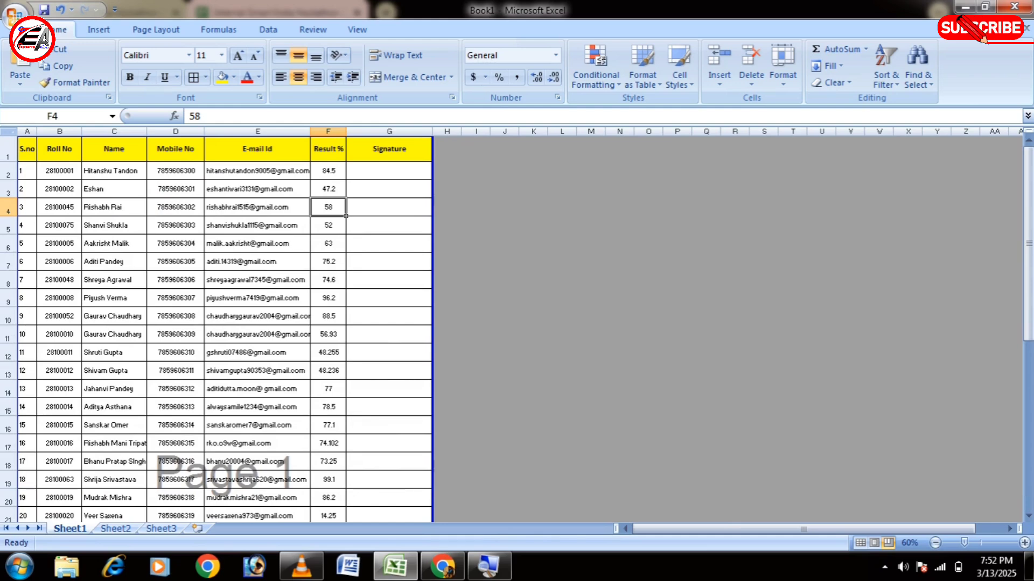
pyautogui.hotkey('ctrl', 'F2')
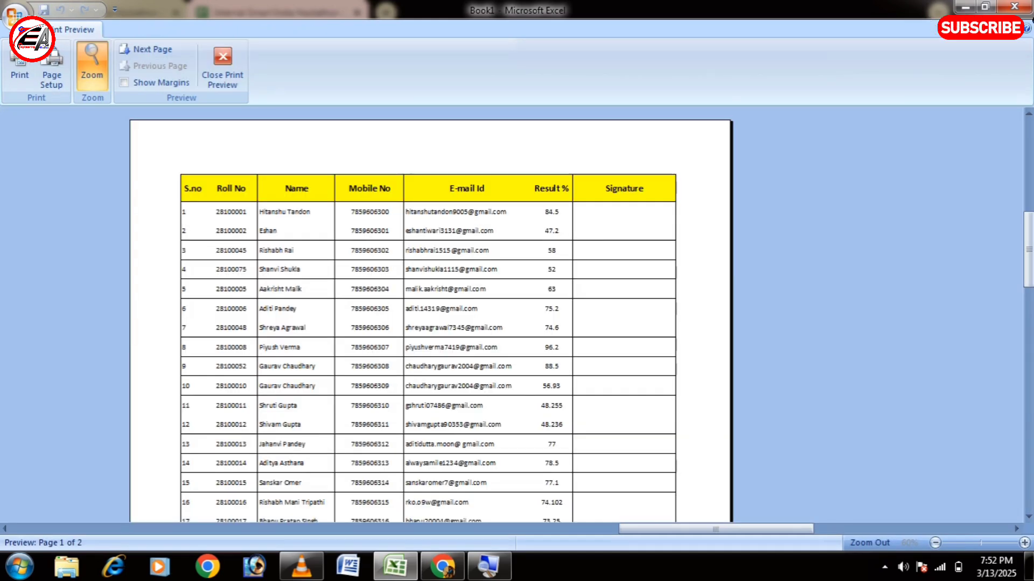
# Close print preview and move the horizontal page break up to directly below row 20, after S.no 19
pyautogui.scroll(-10, 431, 312)
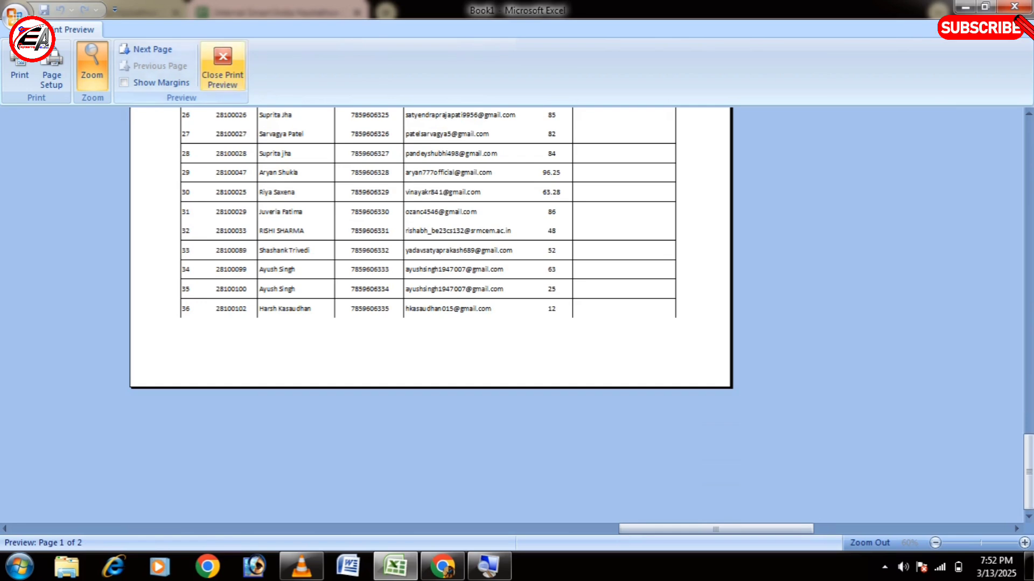
pyautogui.click(222, 67)
pyautogui.scroll(-9, 226, 243)
pyautogui.scroll(-1, 226, 242)
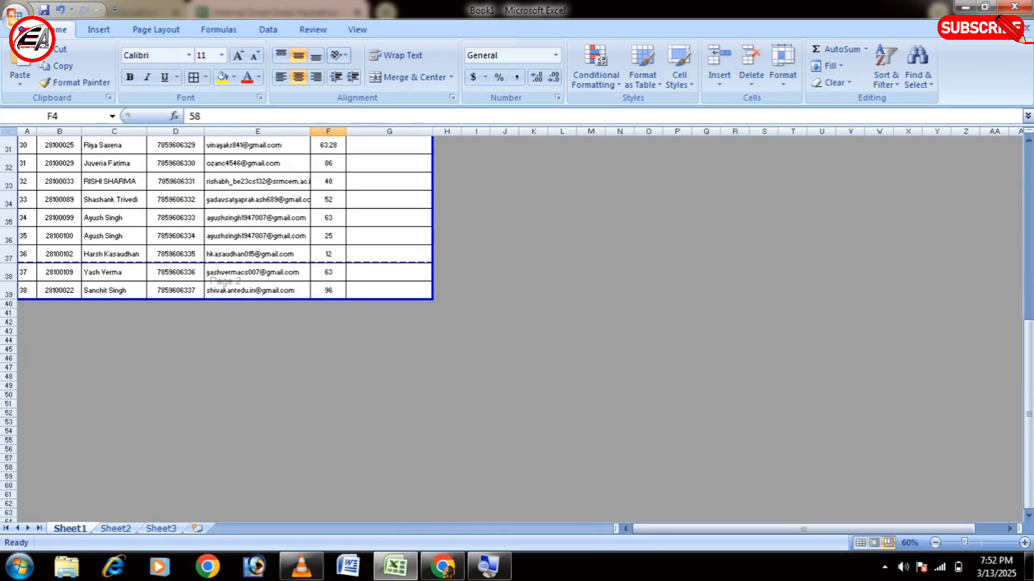
pyautogui.scroll(3, 226, 291)
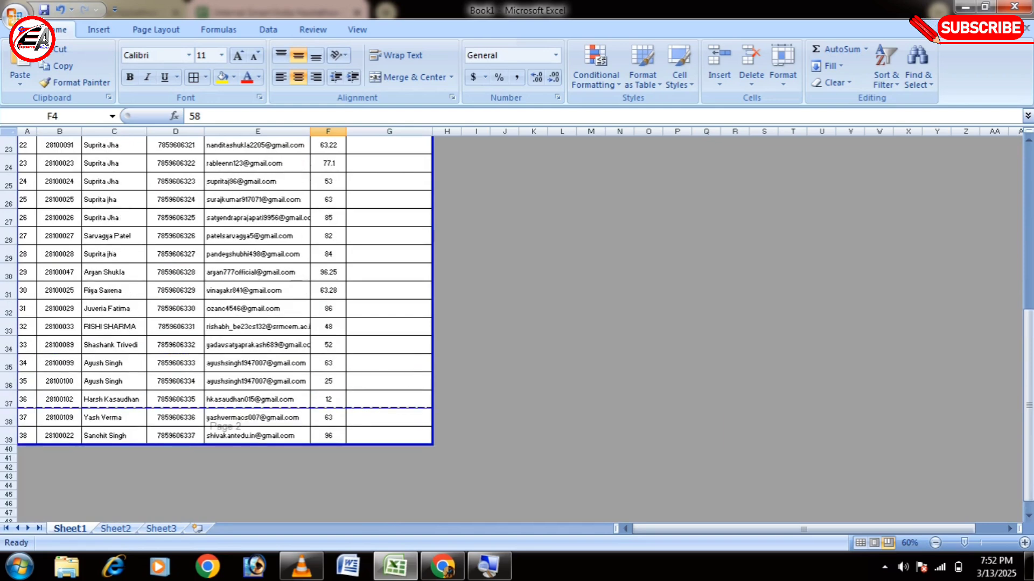
pyautogui.scroll(2, 226, 291)
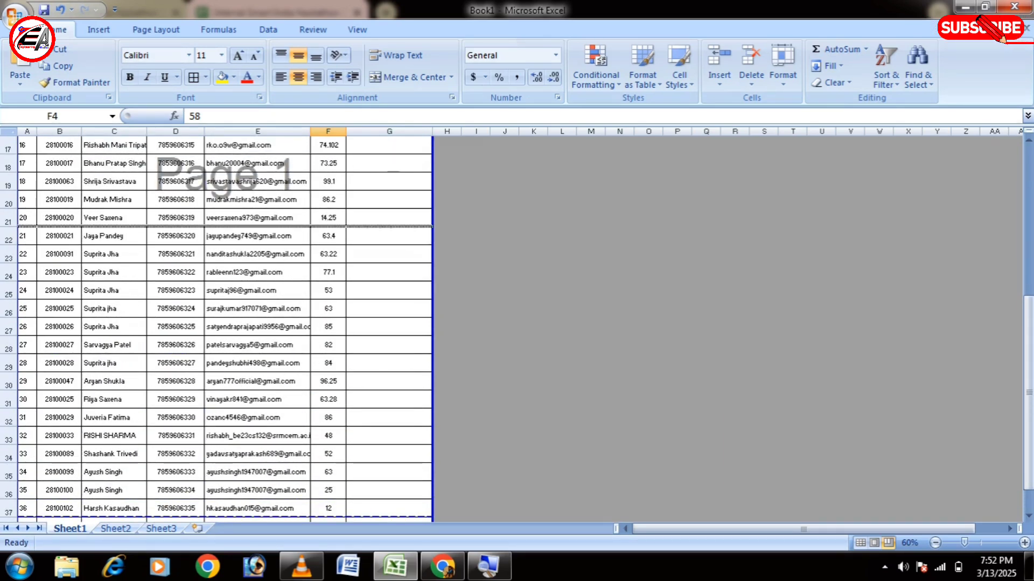
pyautogui.moveTo(243, 226); pyautogui.dragTo(242, 208)
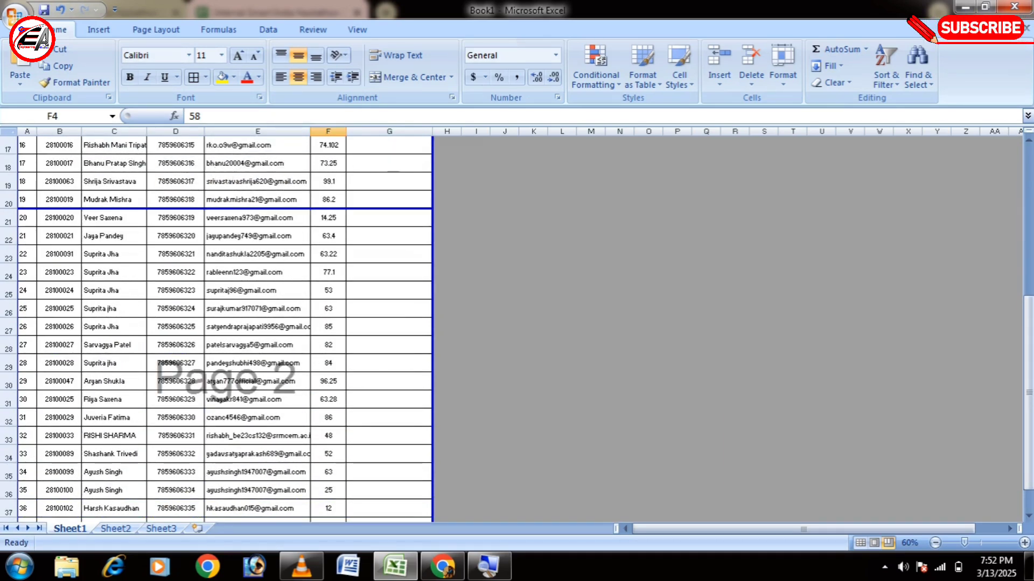
pyautogui.scroll(6, 226, 291)
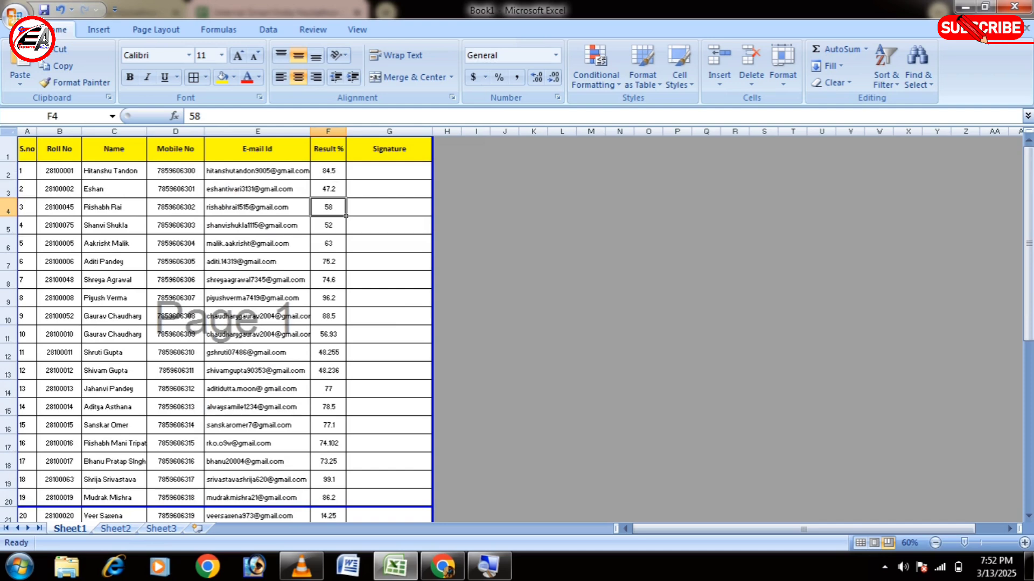
# Check the first page in print preview, close it and return the worksheet to Normal view
pyautogui.hotkey('ctrl', 'F2')
pyautogui.scroll(5, 430, 312)
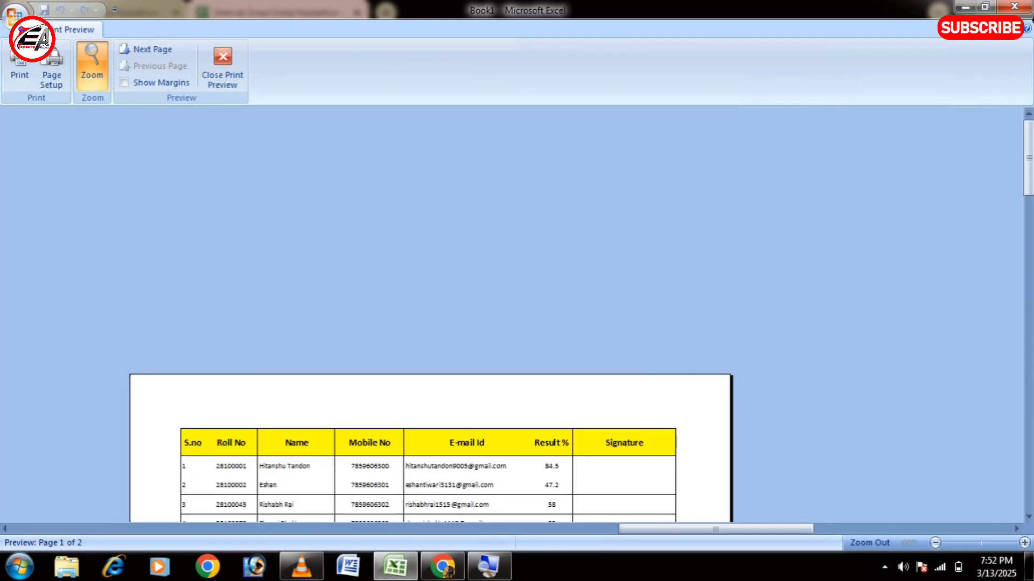
pyautogui.scroll(-3, 431, 377)
pyautogui.click(223, 65)
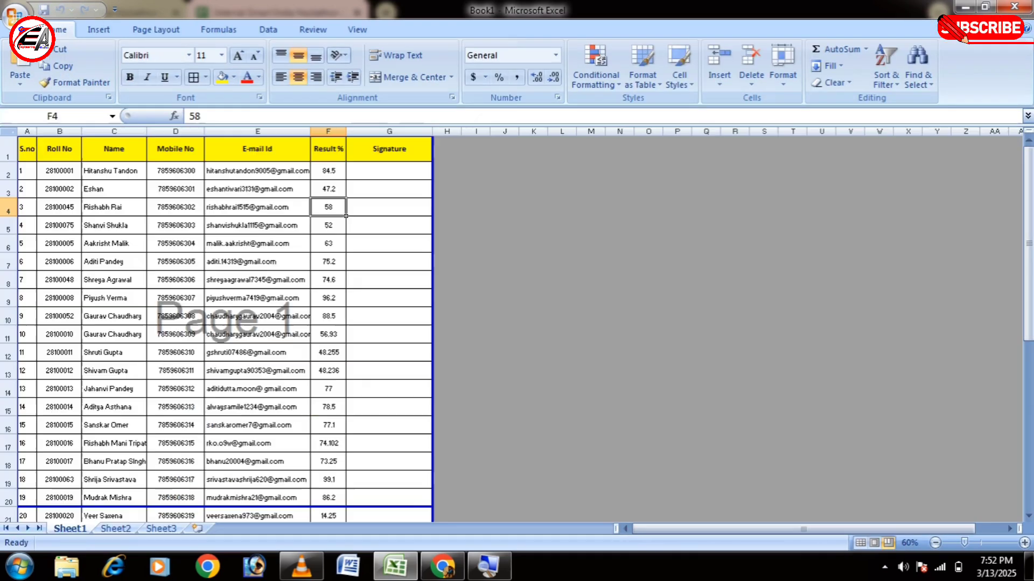
pyautogui.click(343, 284)
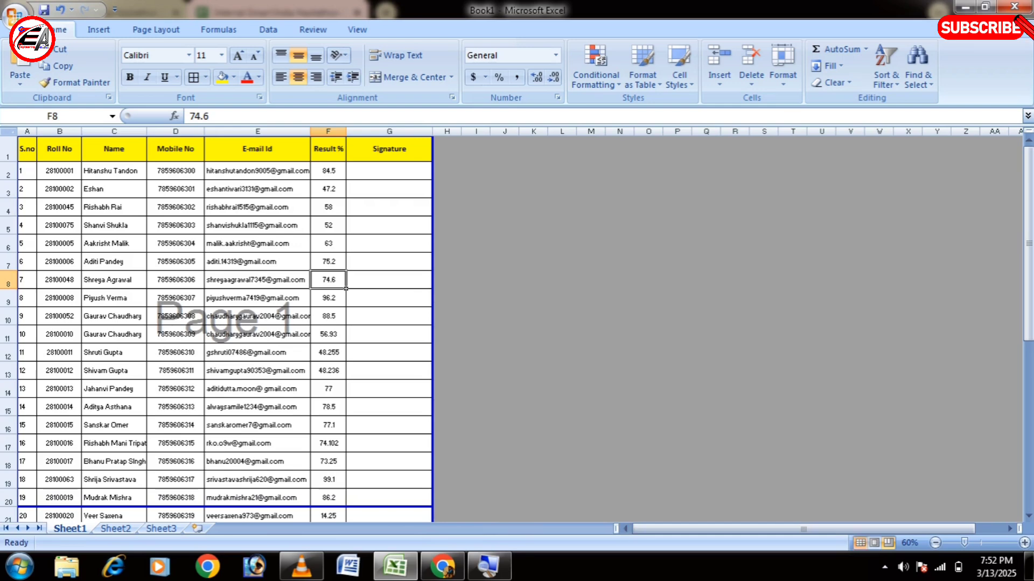
pyautogui.click(860, 543)
pyautogui.scroll(-4, 517, 332)
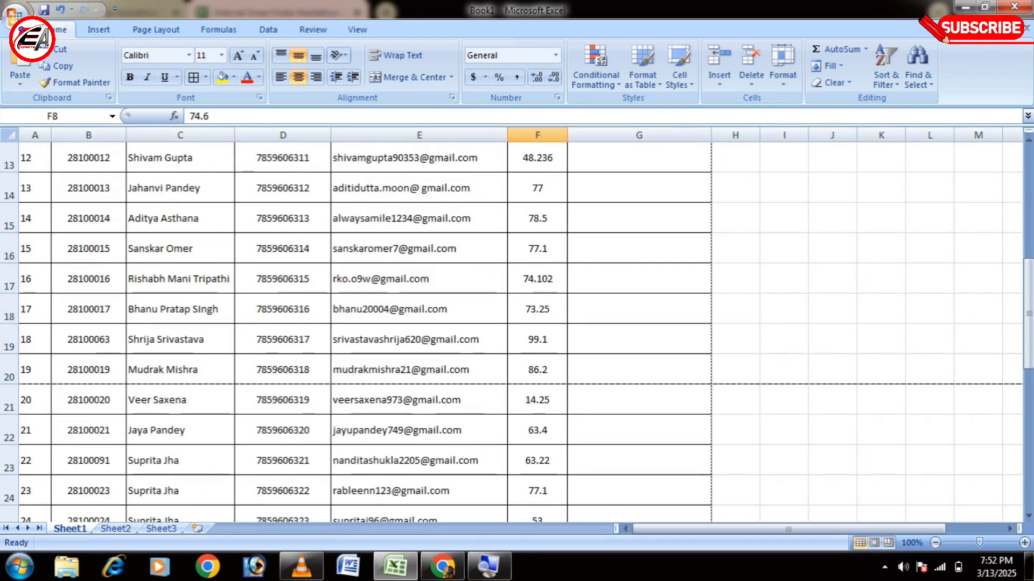
pyautogui.scroll(4, 516, 332)
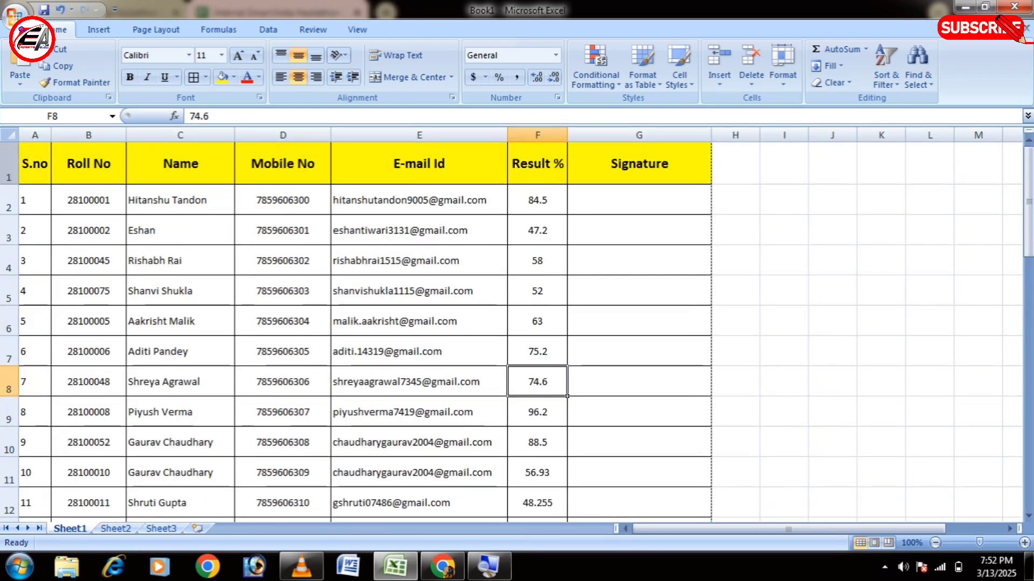
# Centre the serial numbers in A2:A39 horizontally and deselect them
pyautogui.moveTo(32, 200); pyautogui.dragTo(51, 506)
pyautogui.scroll(9, 419, 261)
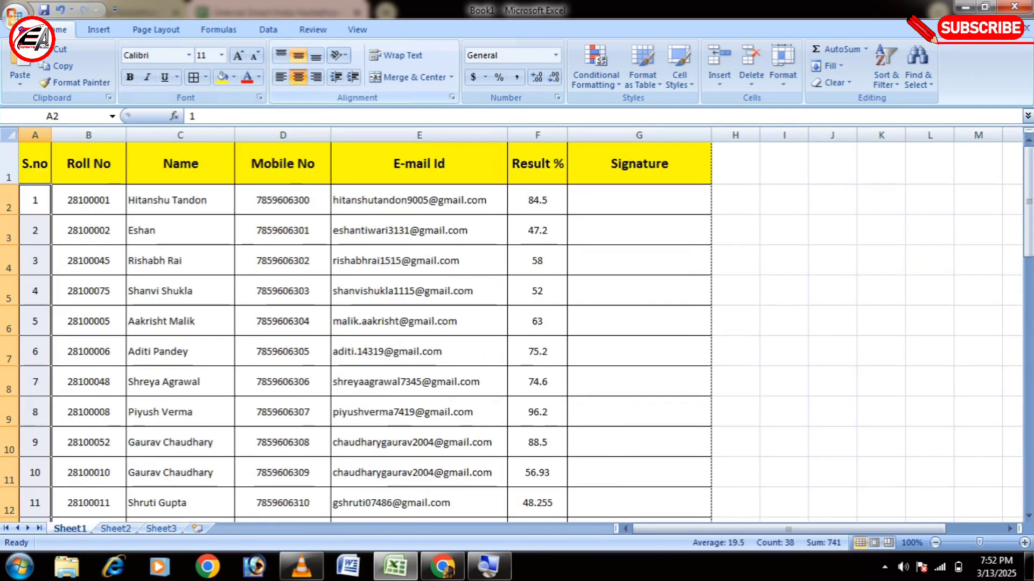
pyautogui.click(419, 261)
# Open Page Setup from print preview and move the dialog clear of the previewed page
pyautogui.hotkey('ctrl', 'F2')
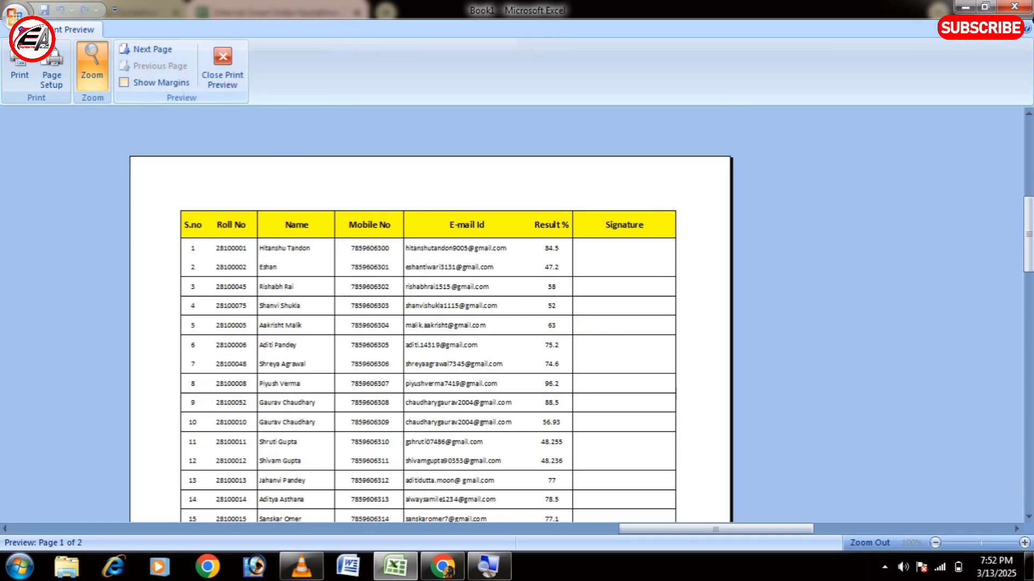
pyautogui.click(124, 83)
pyautogui.click(125, 82)
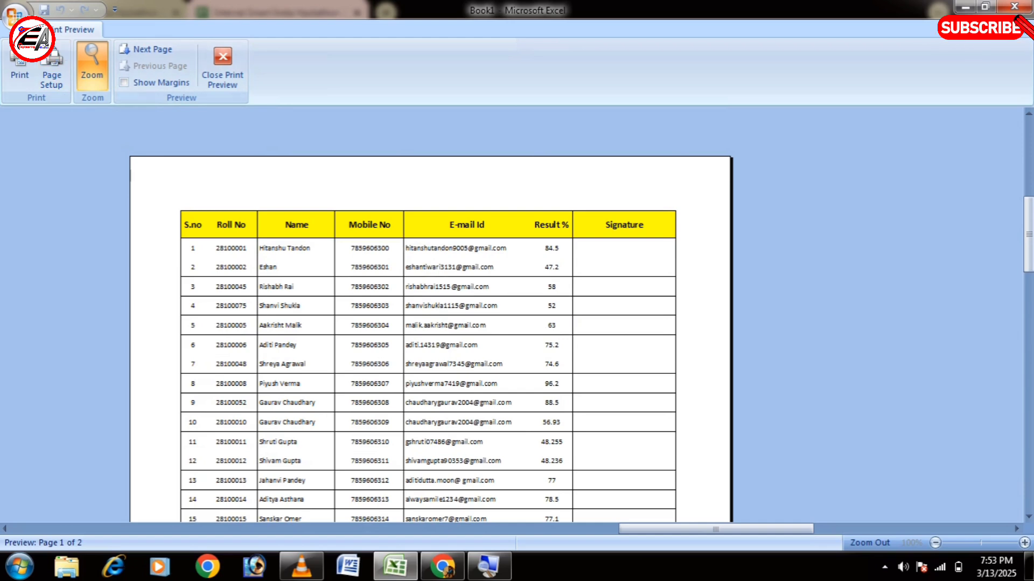
pyautogui.click(52, 64)
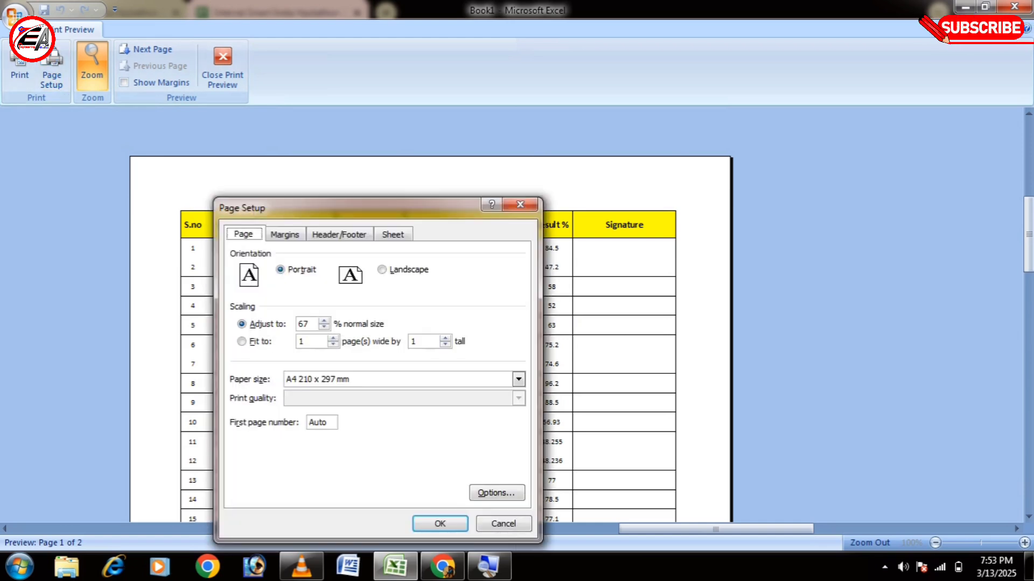
pyautogui.moveTo(350, 208); pyautogui.dragTo(855, 90)
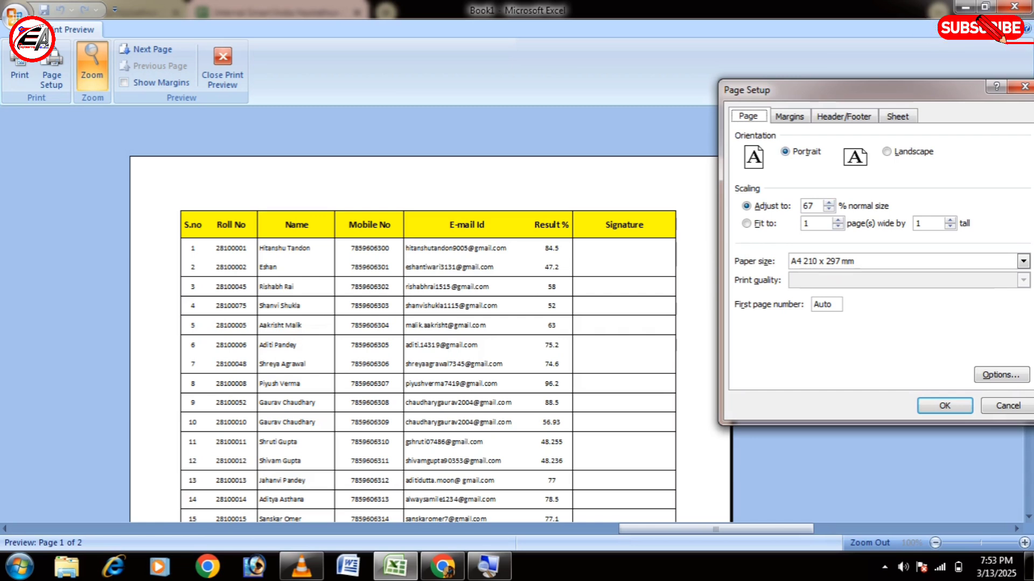
# Set the left and right page margins to 0
pyautogui.click(790, 116)
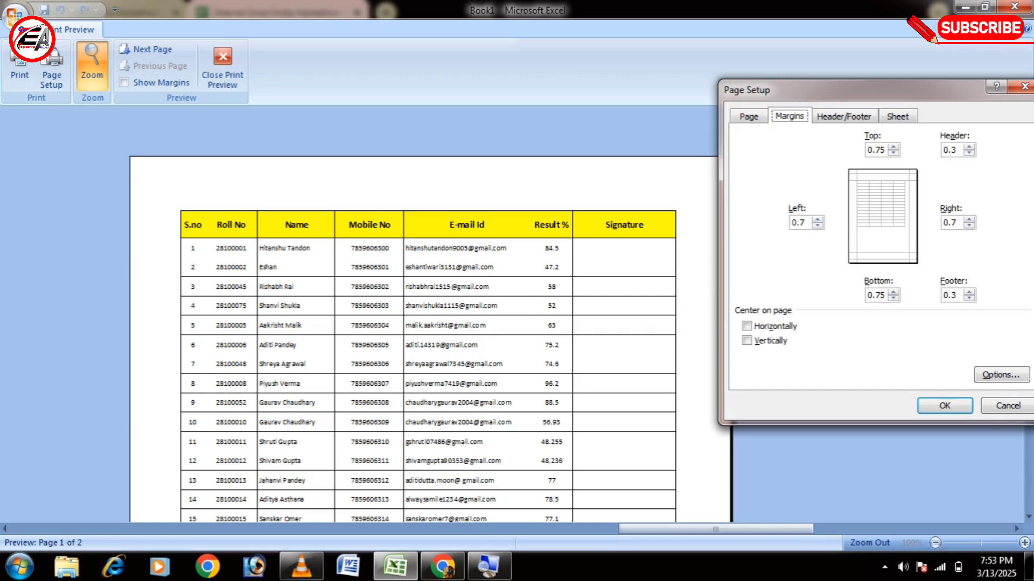
pyautogui.click(817, 226)
pyautogui.click(817, 226)
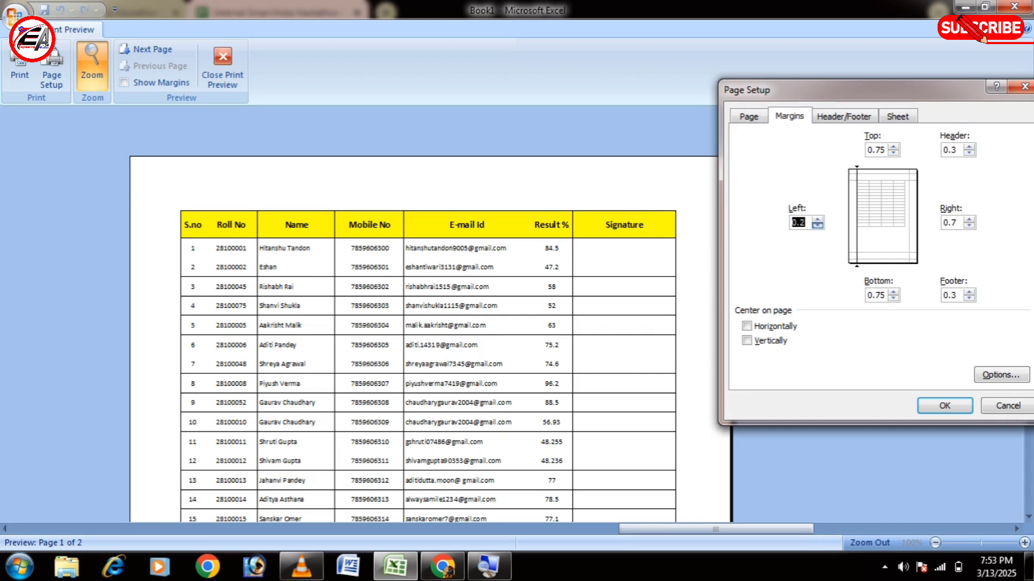
pyautogui.click(817, 226)
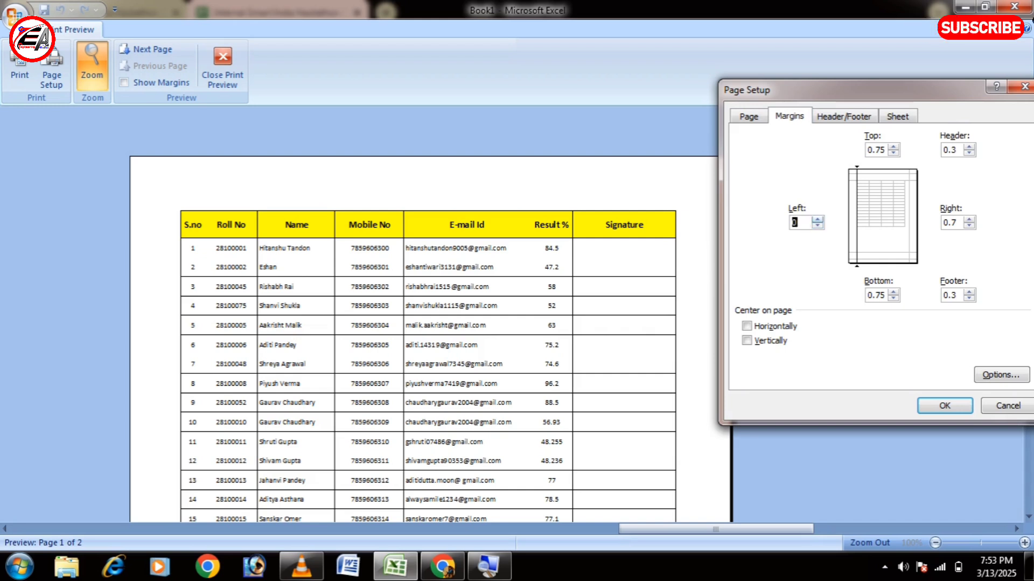
pyautogui.click(817, 226)
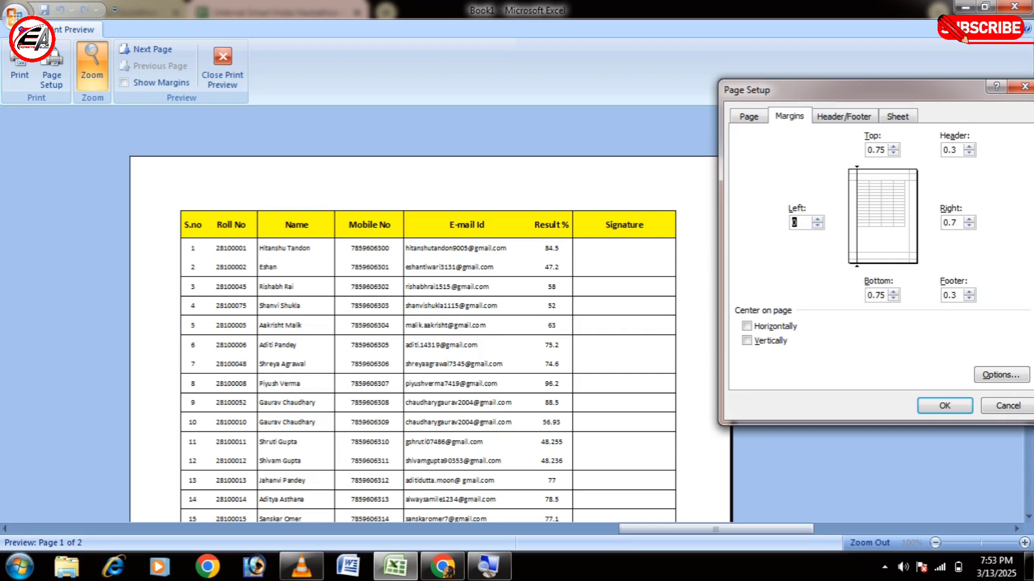
pyautogui.click(969, 226)
pyautogui.click(969, 225)
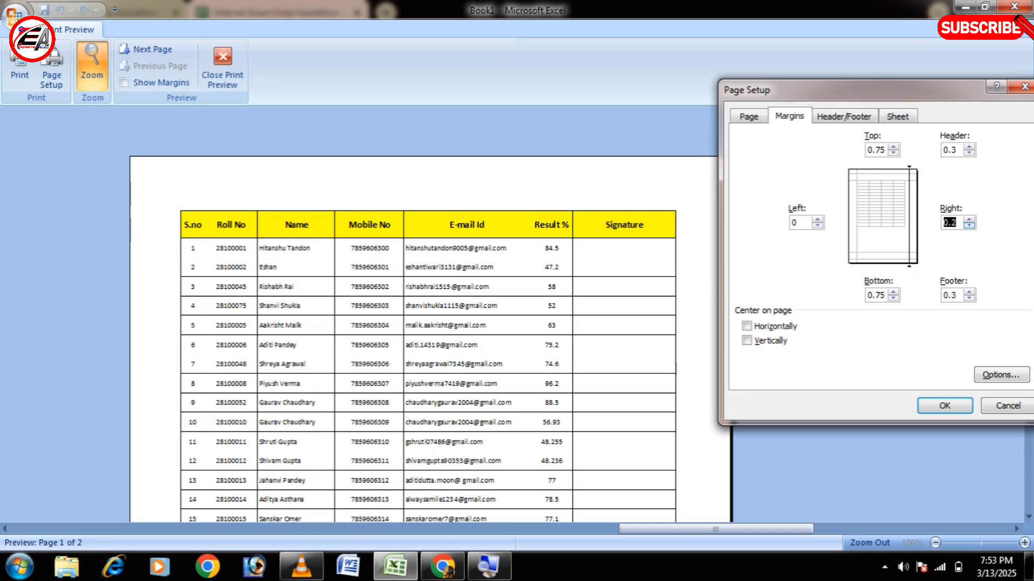
pyautogui.click(970, 226)
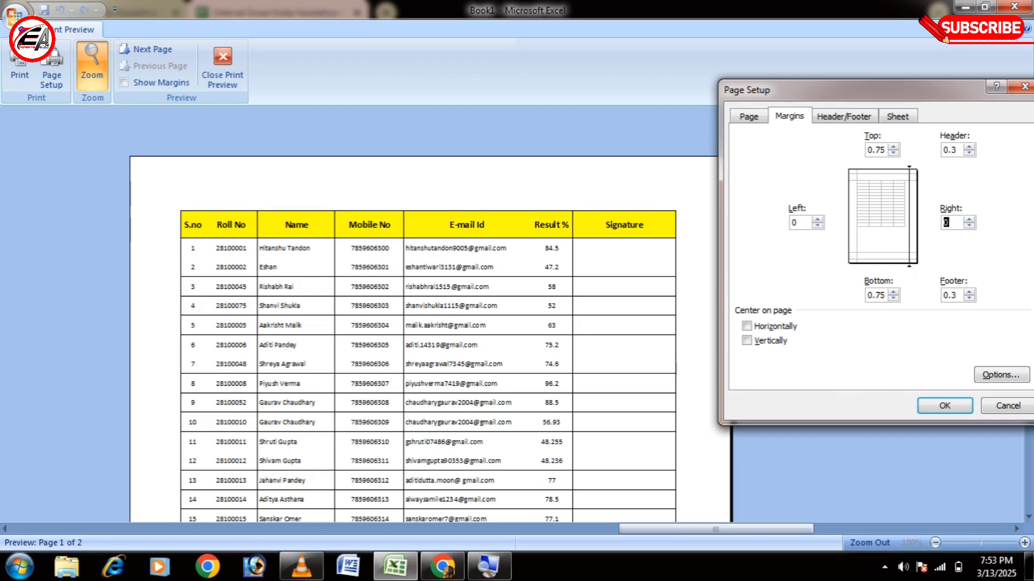
# Set the bottom and top page margins to 0.5, apply the margins and check the previewed page
pyautogui.click(893, 299)
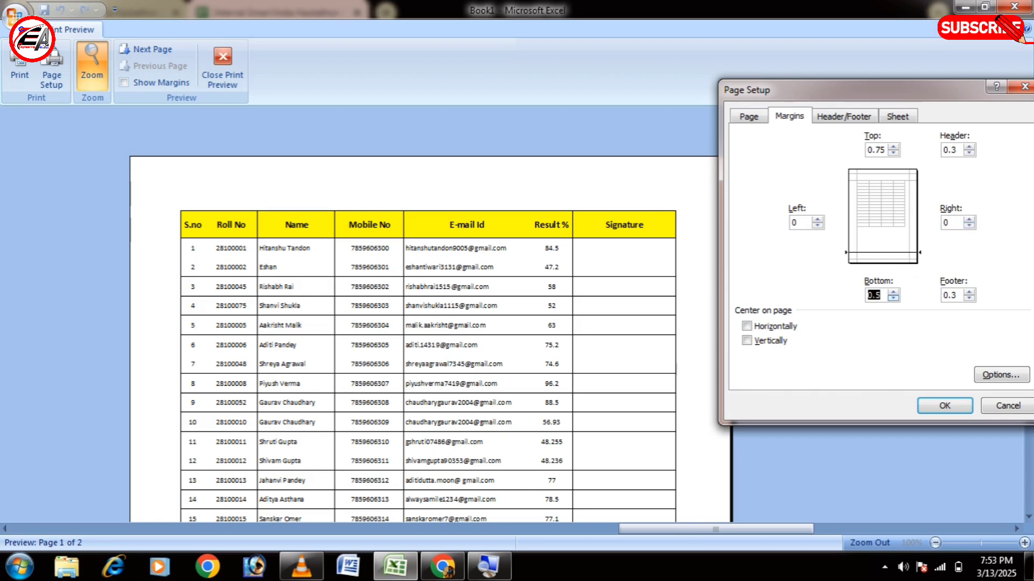
pyautogui.click(893, 153)
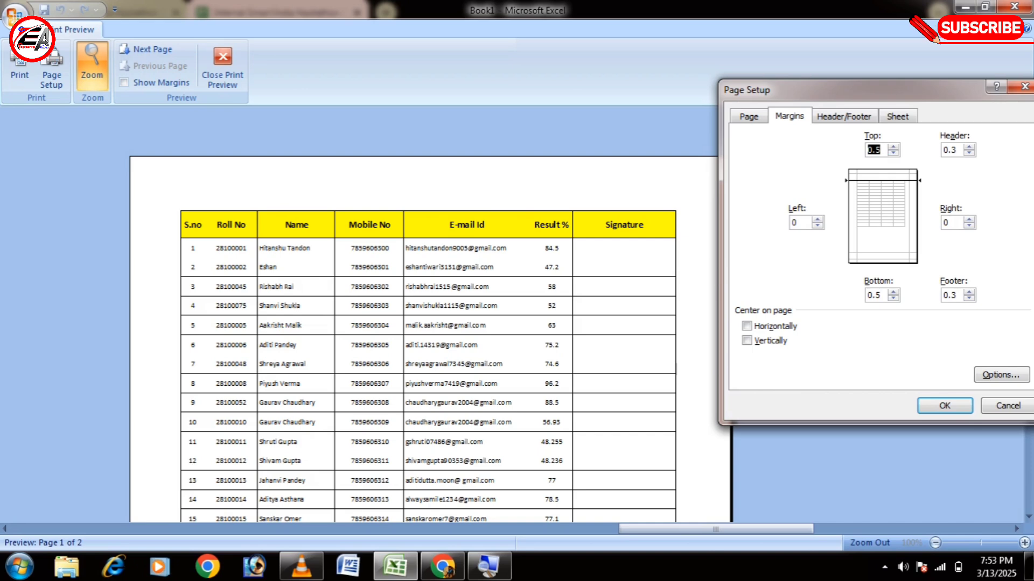
pyautogui.press('Return')
pyautogui.scroll(-5, 430, 312)
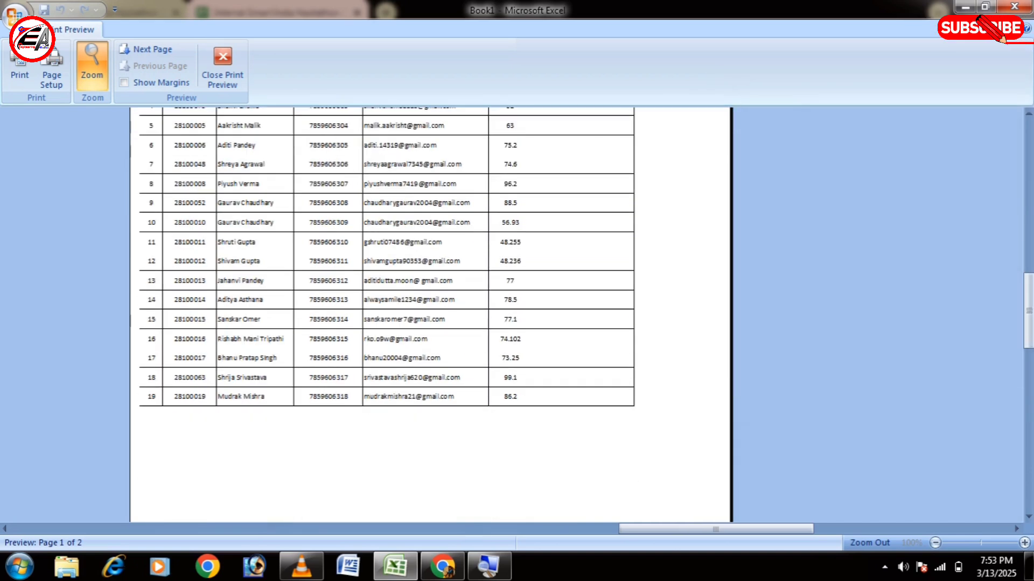
pyautogui.scroll(5, 430, 313)
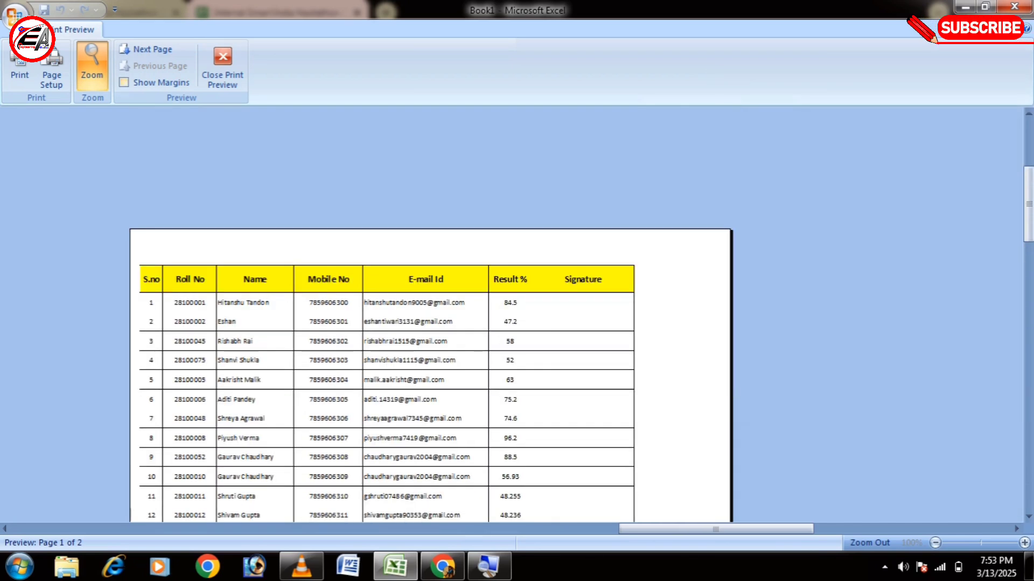
# Set the left page margin to 0.75, apply it and check the table's placement on the previewed page
pyautogui.click(52, 64)
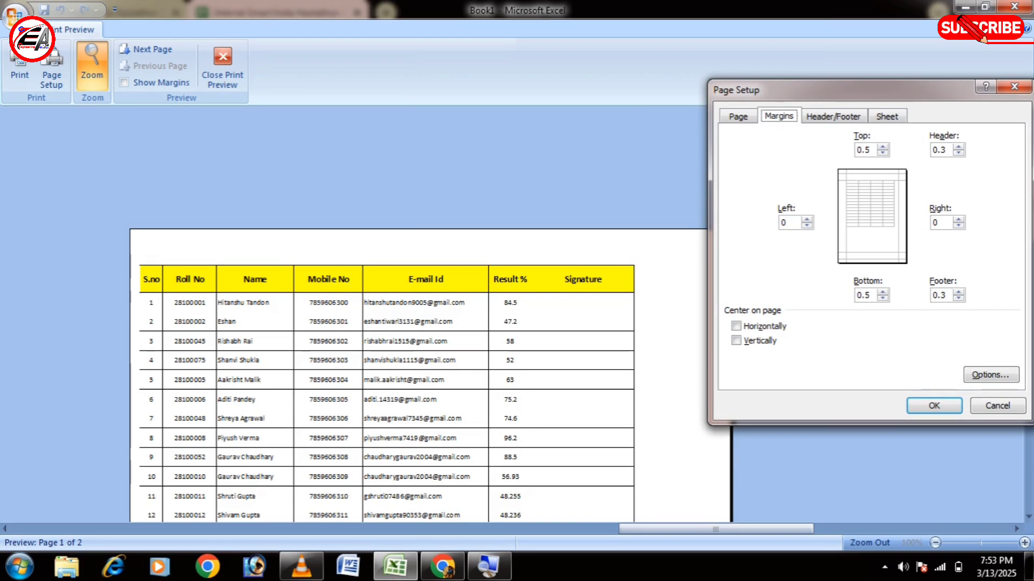
pyautogui.click(806, 220)
pyautogui.click(806, 219)
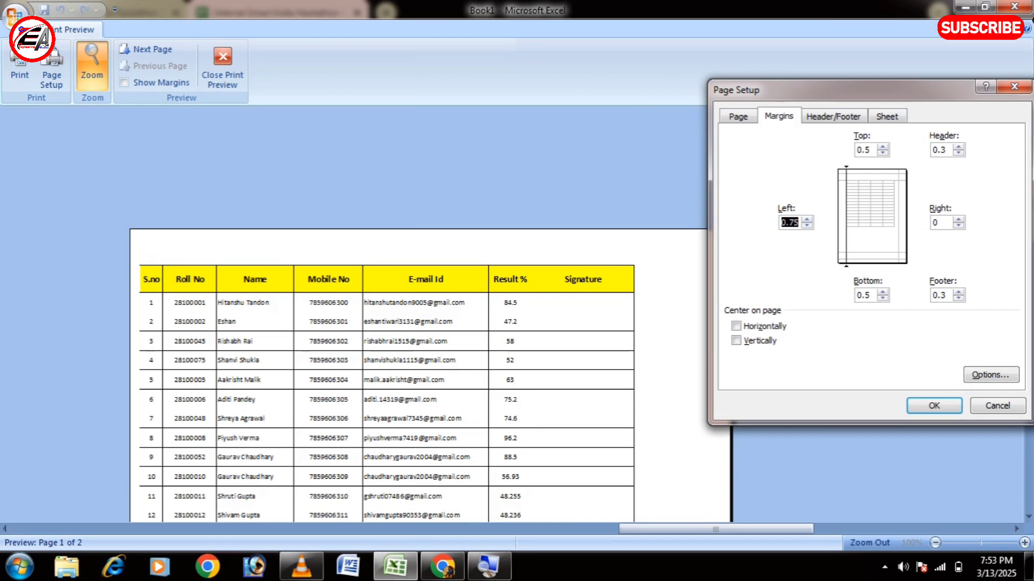
pyautogui.click(934, 406)
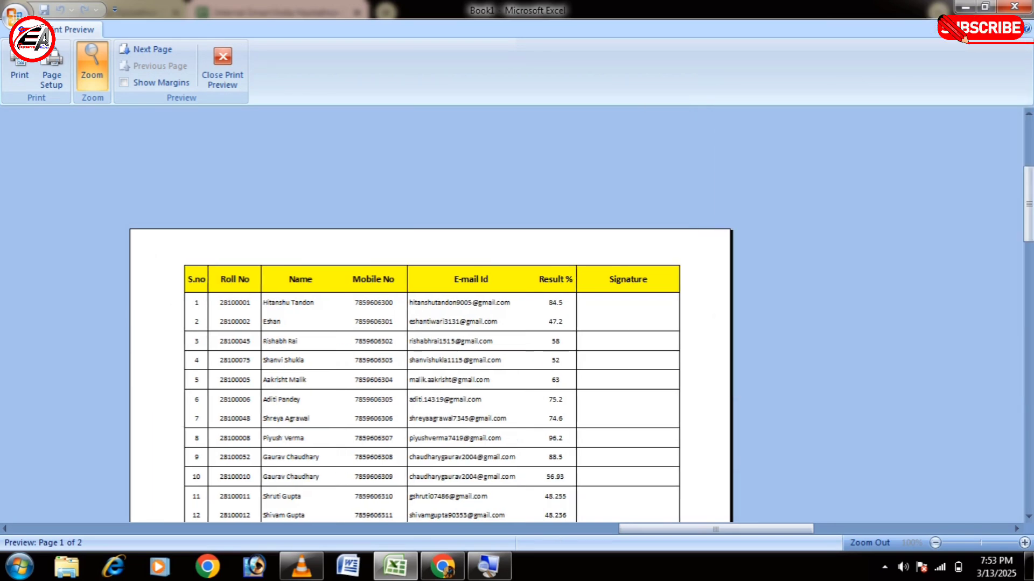
pyautogui.scroll(-5, 431, 324)
pyautogui.scroll(5, 431, 323)
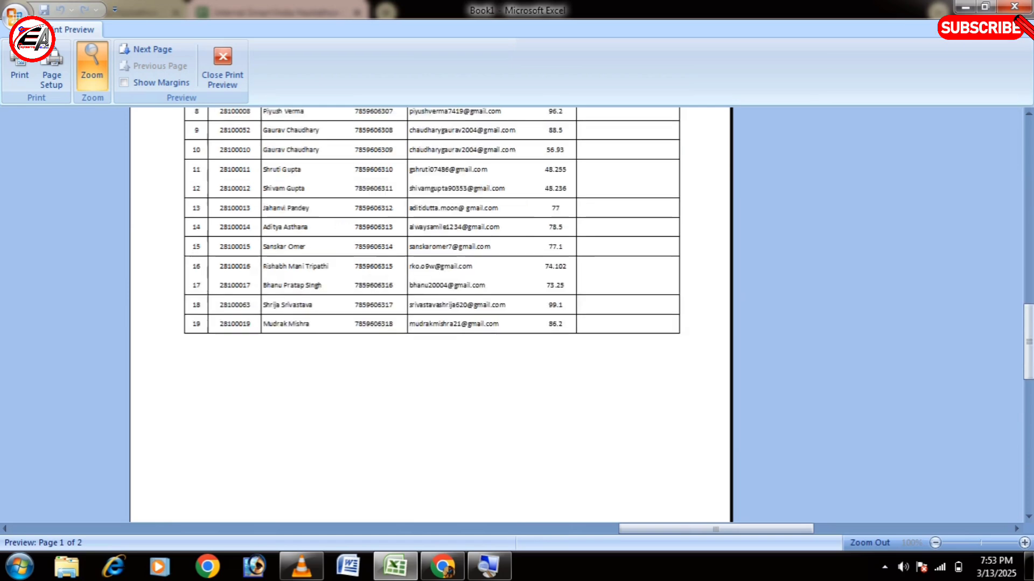
# Close the print preview and set the height of all student rows below the header to 35
pyautogui.click(222, 67)
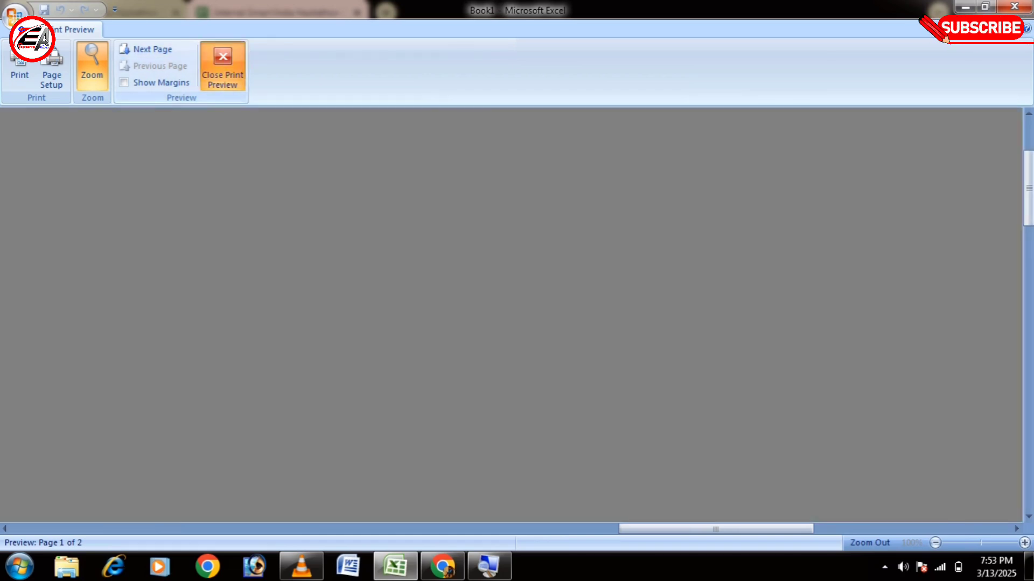
pyautogui.scroll(-5, 517, 323)
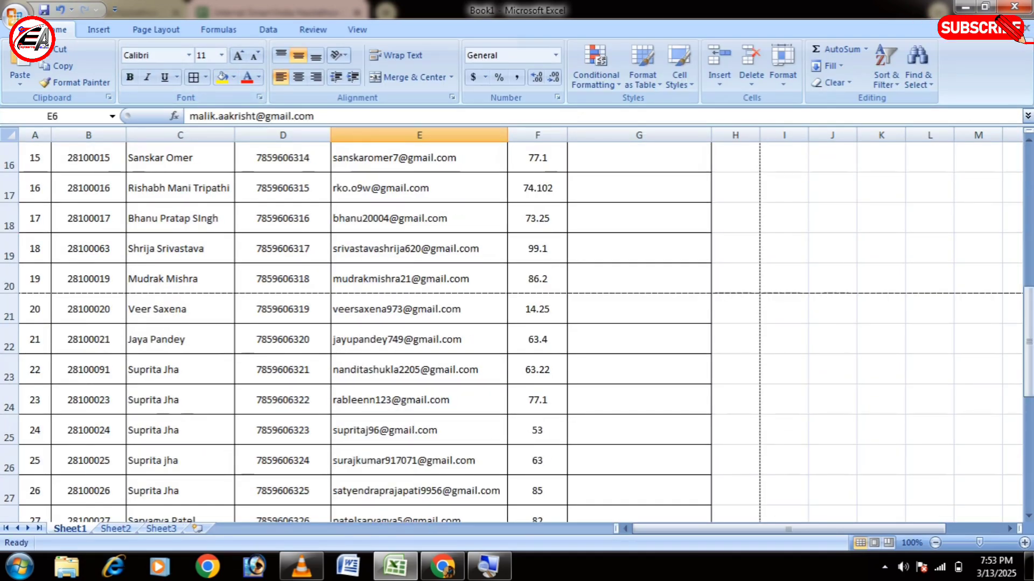
pyautogui.scroll(5, 517, 323)
pyautogui.moveTo(35, 199)
pyautogui.mouseDown()
pyautogui.moveTo(525, 482)
pyautogui.moveTo(568, 476)
pyautogui.moveTo(570, 498)
pyautogui.moveTo(712, 505)
pyautogui.mouseUp()
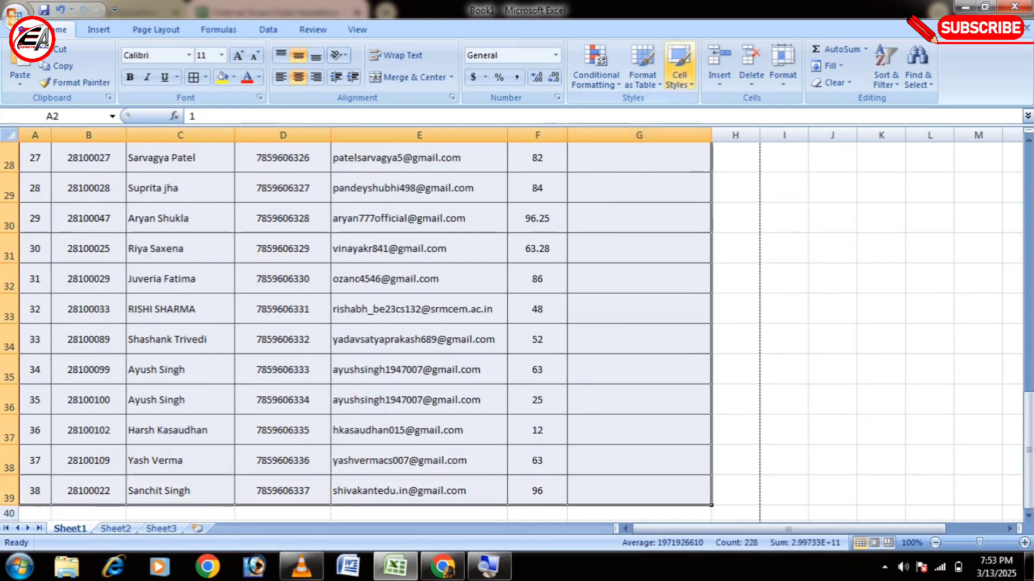
pyautogui.click(782, 65)
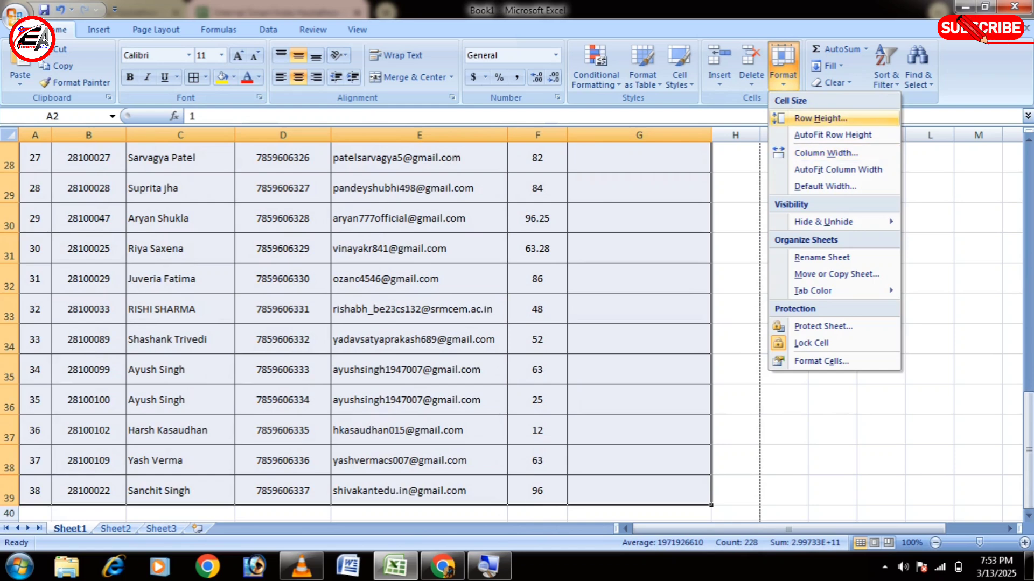
pyautogui.click(820, 118)
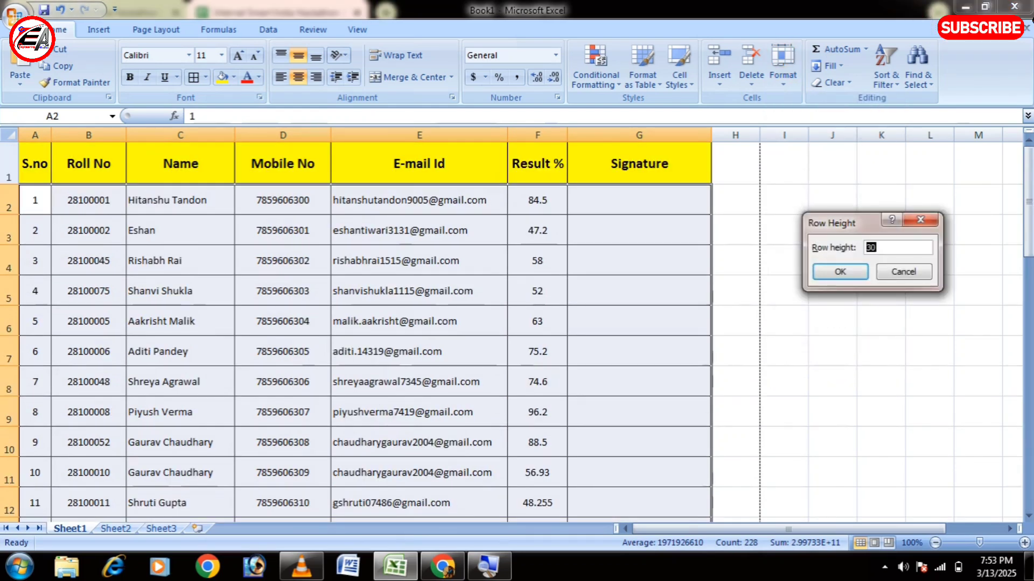
pyautogui.write('35')
pyautogui.press('Return')
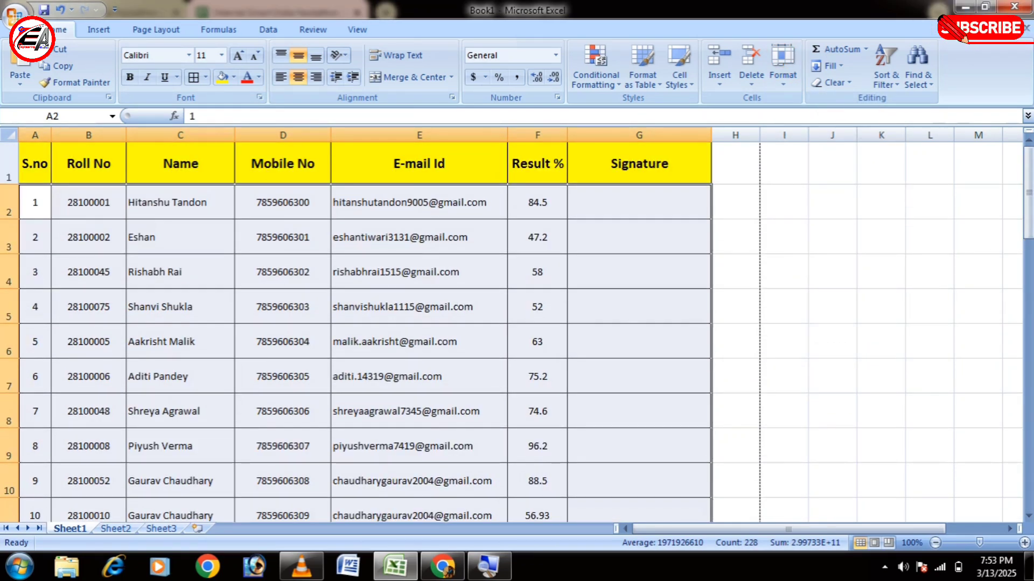
# Preview the first printed page to check how the student rows fill it, and return to the sheet
pyautogui.hotkey('ctrl', 'F2')
pyautogui.scroll(-6, 431, 315)
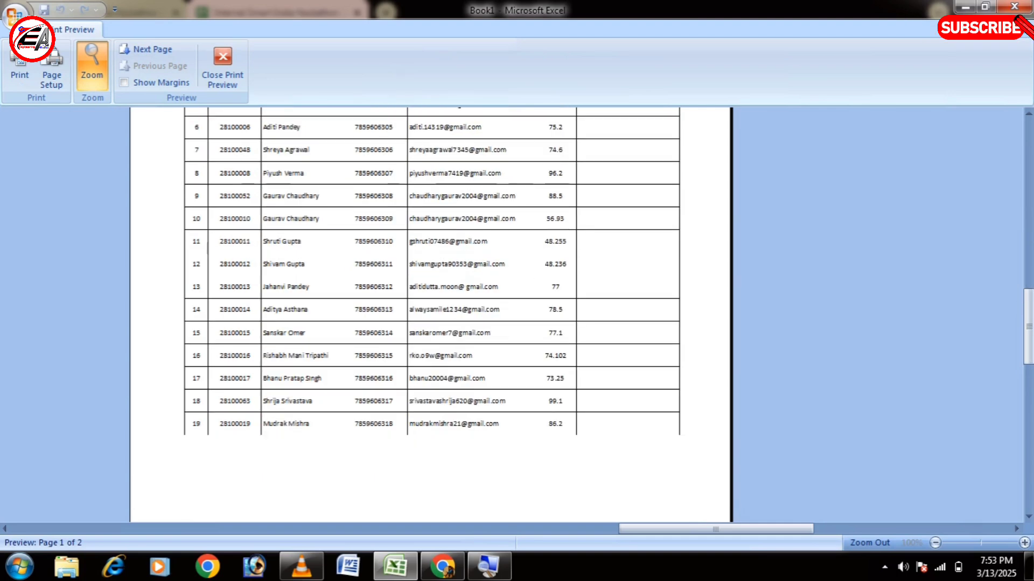
pyautogui.scroll(-4, 431, 315)
pyautogui.scroll(8, 431, 315)
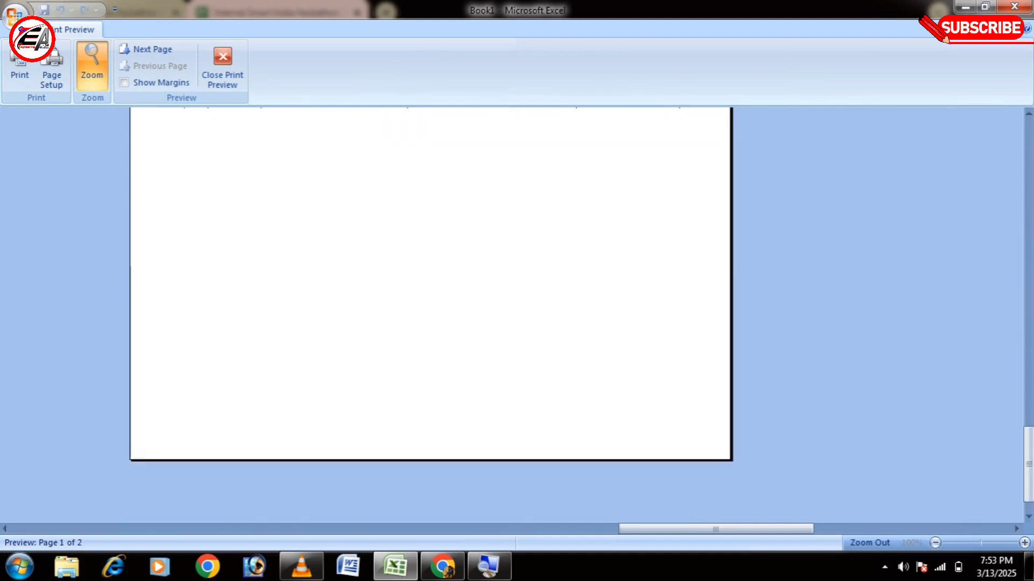
pyautogui.scroll(5, 430, 315)
pyautogui.click(222, 70)
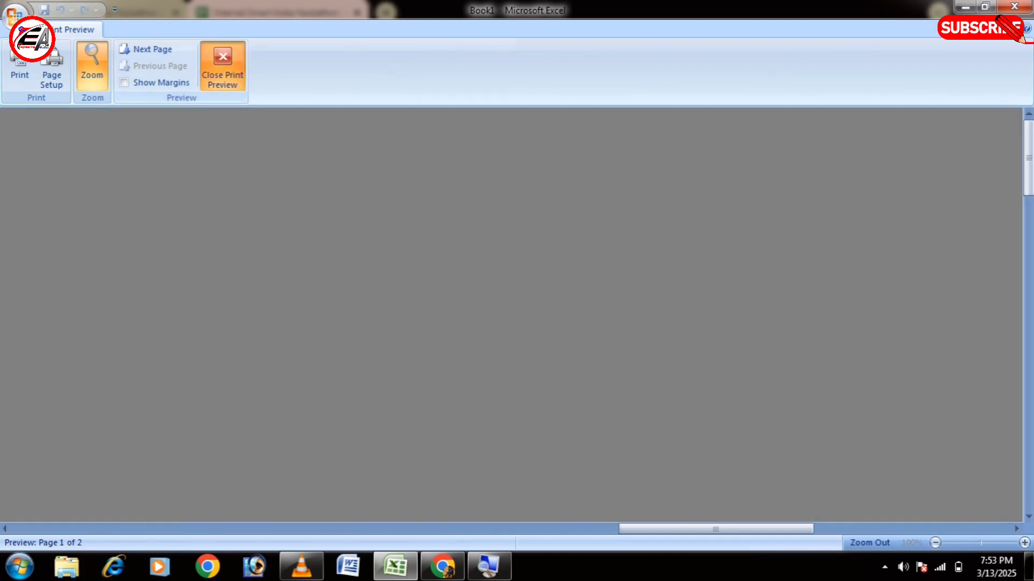
# Set the row height of the whole student list below the header, A2 to G39, to 45
pyautogui.scroll(-5, 516, 323)
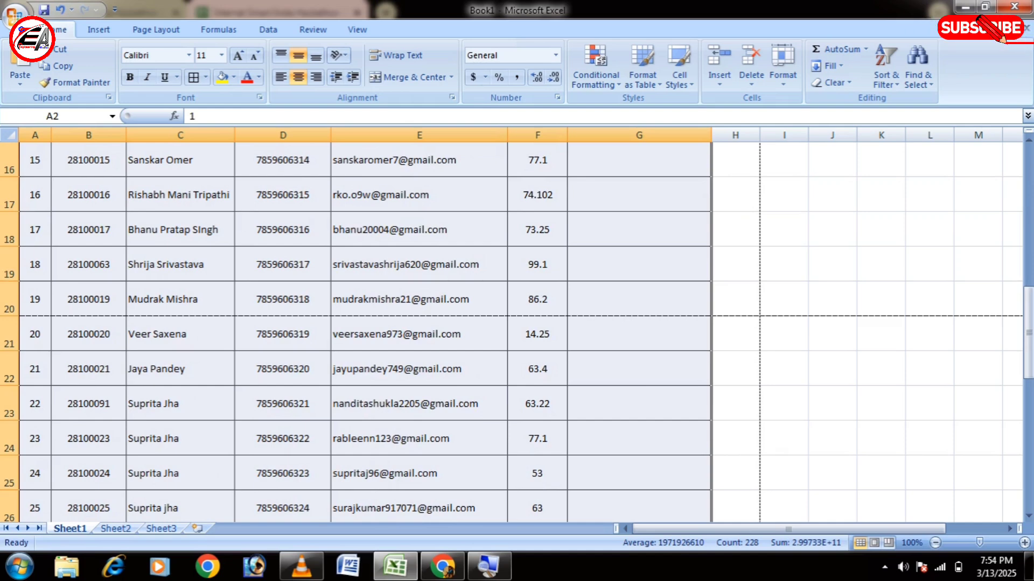
pyautogui.click(538, 335)
pyautogui.scroll(5, 538, 335)
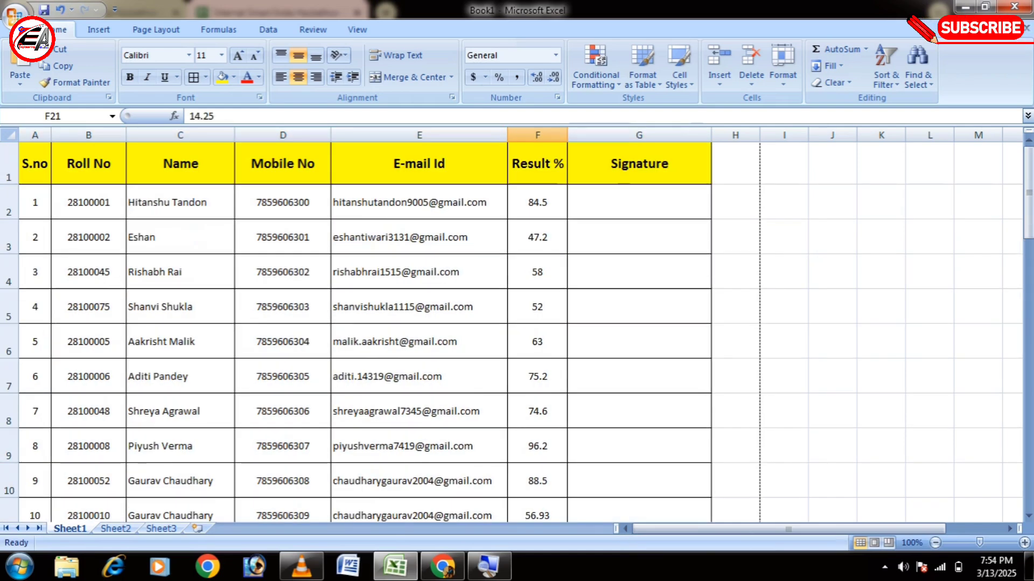
pyautogui.moveTo(35, 202); pyautogui.dragTo(710, 489)
pyautogui.scroll(10, 711, 489)
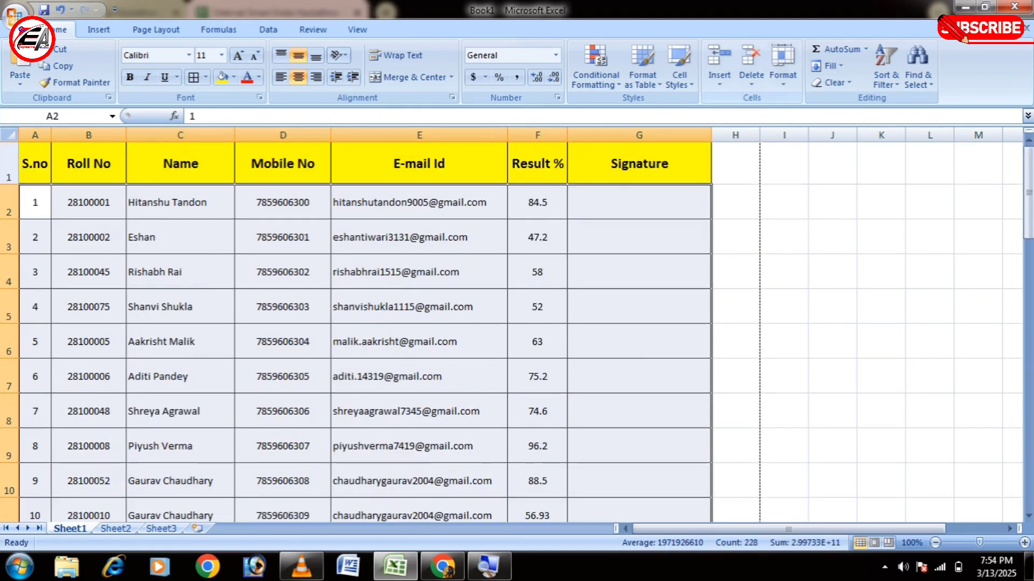
pyautogui.click(782, 68)
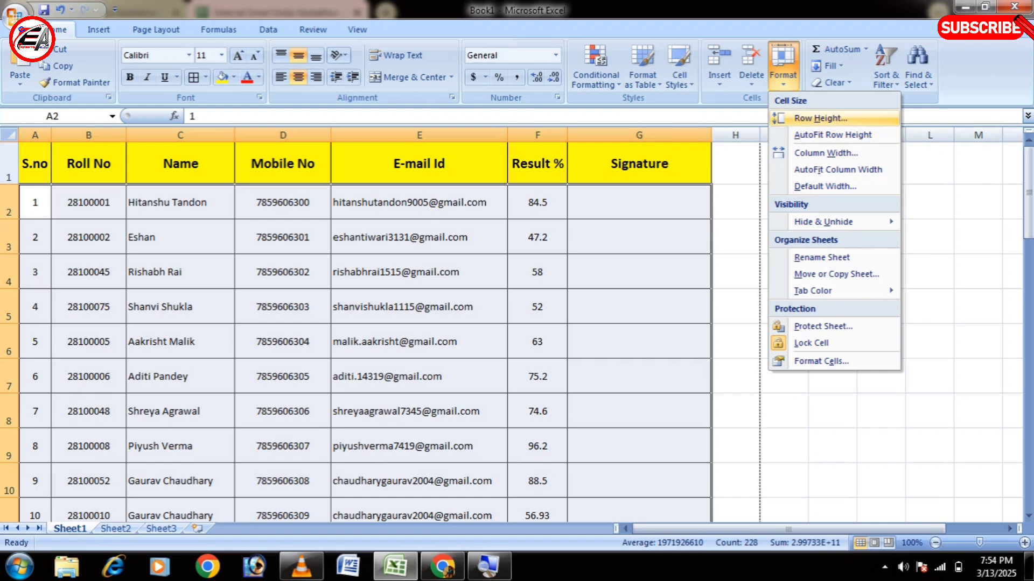
pyautogui.click(820, 118)
pyautogui.write('45')
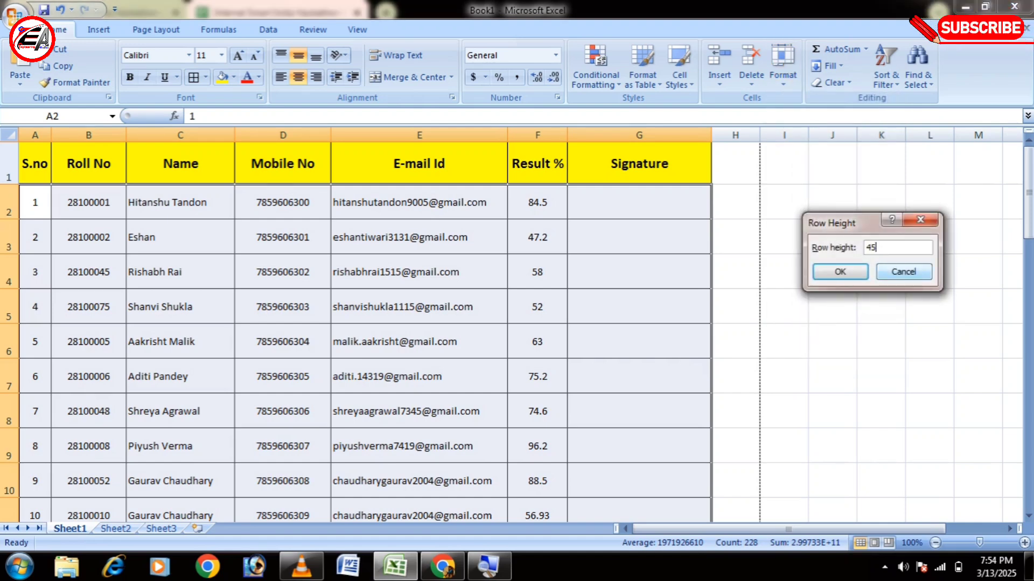
pyautogui.press('Return')
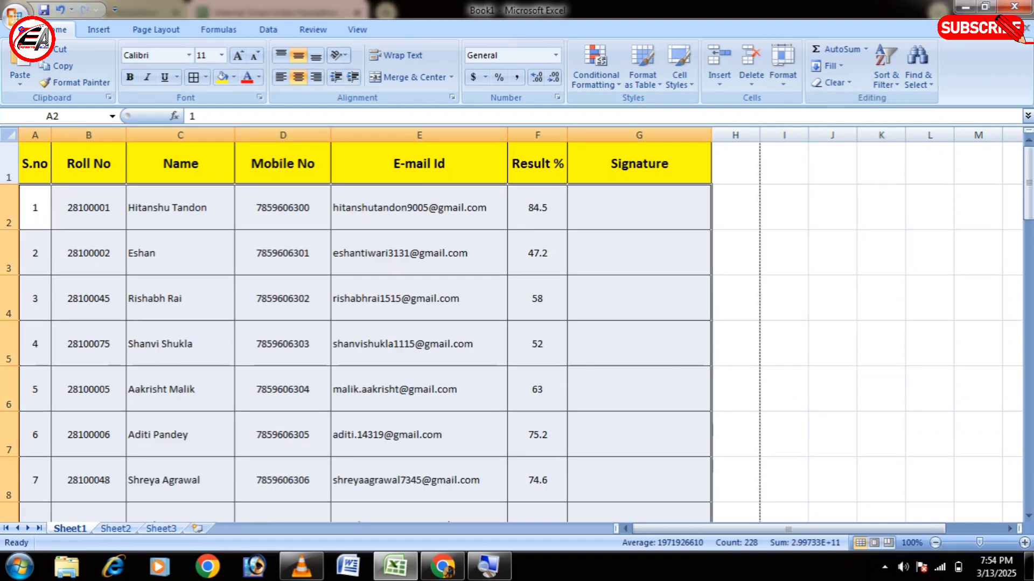
# Check the row spacing and table end on both pages in print preview, and return to the top of the sheet
pyautogui.scroll(-12, 517, 323)
pyautogui.scroll(3, 517, 323)
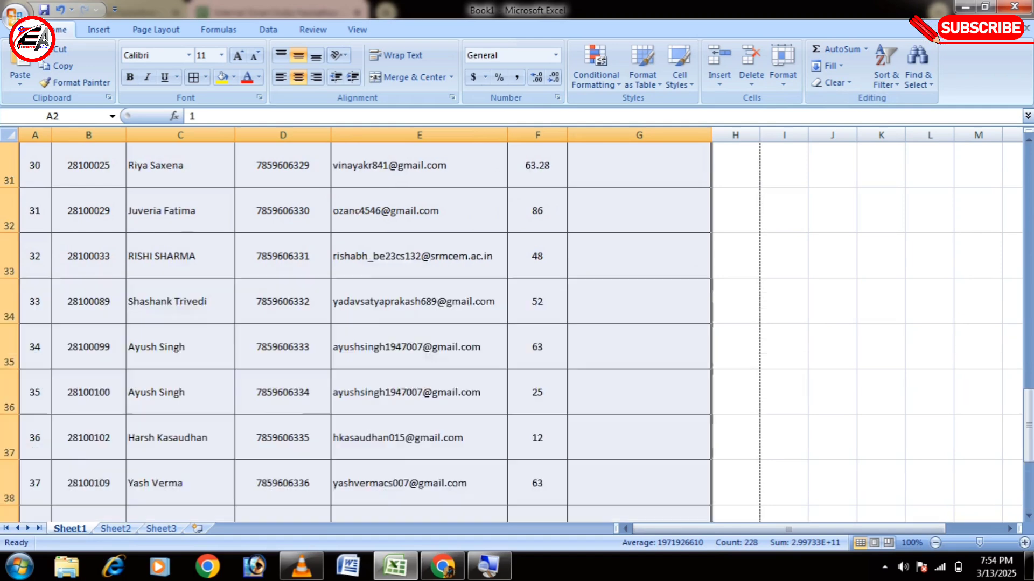
pyautogui.hotkey('ctrl', 'F2')
pyautogui.scroll(-6, 517, 323)
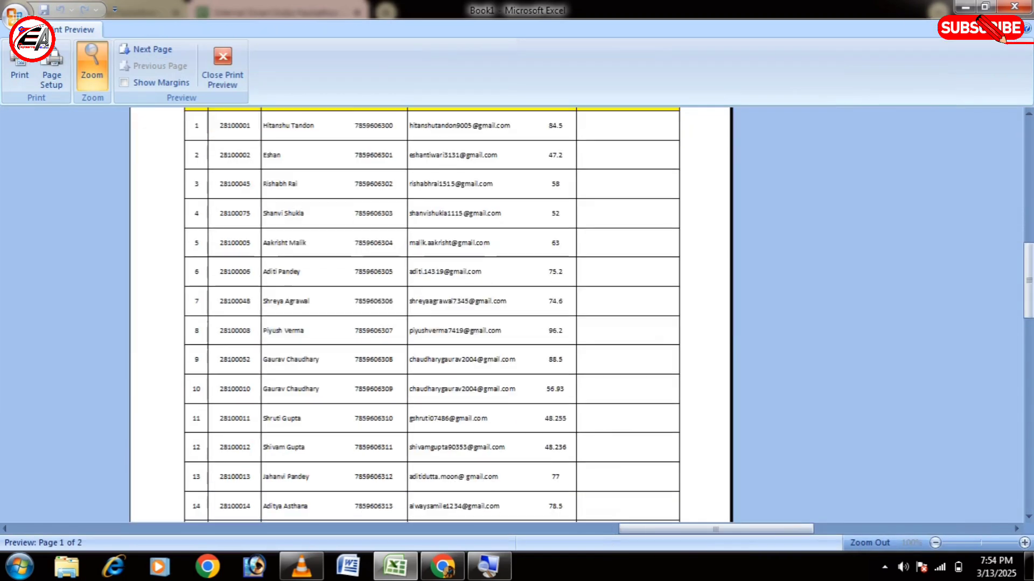
pyautogui.scroll(-4, 431, 312)
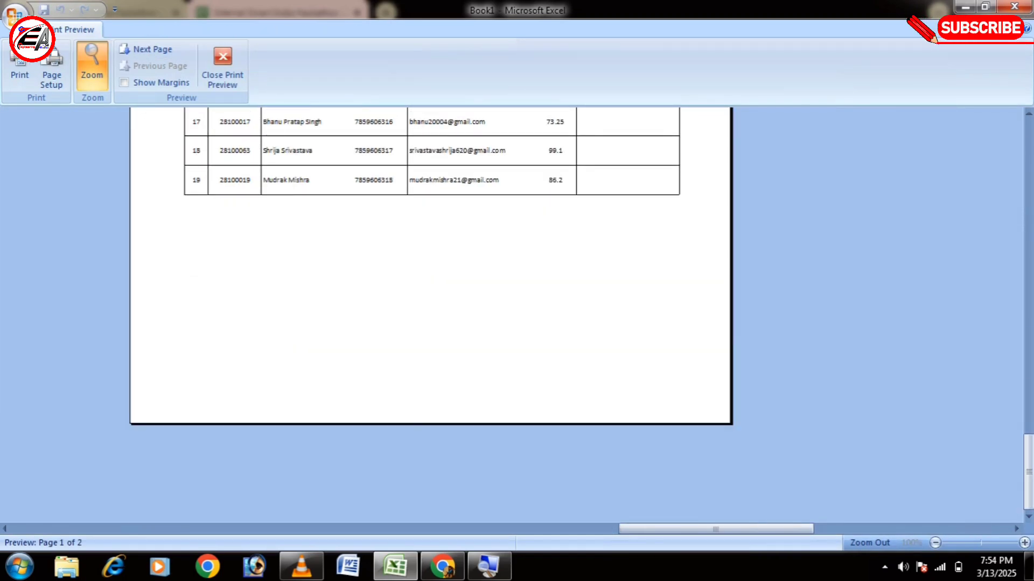
pyautogui.click(146, 49)
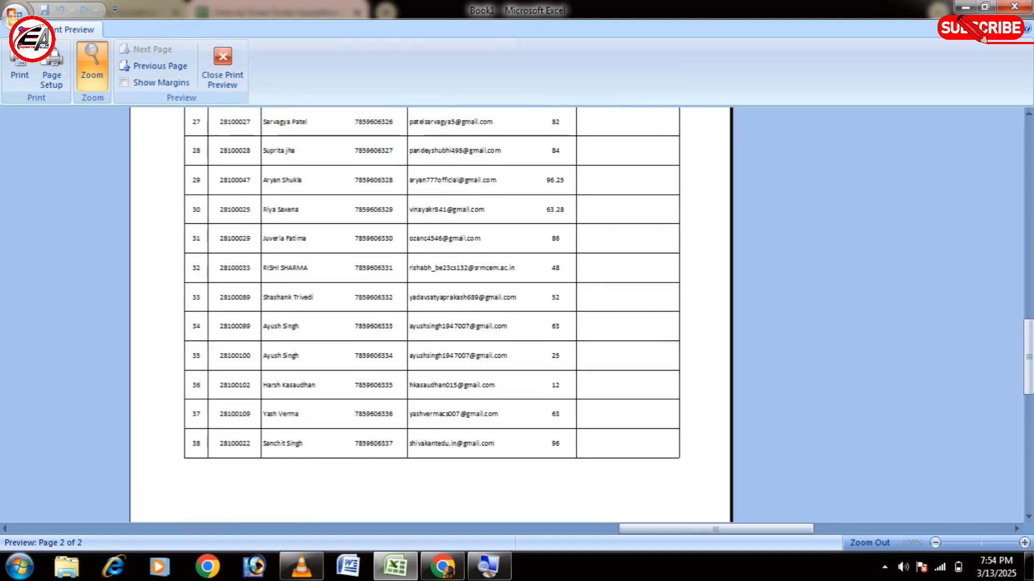
pyautogui.scroll(4, 430, 315)
pyautogui.scroll(3, 431, 315)
pyautogui.click(223, 67)
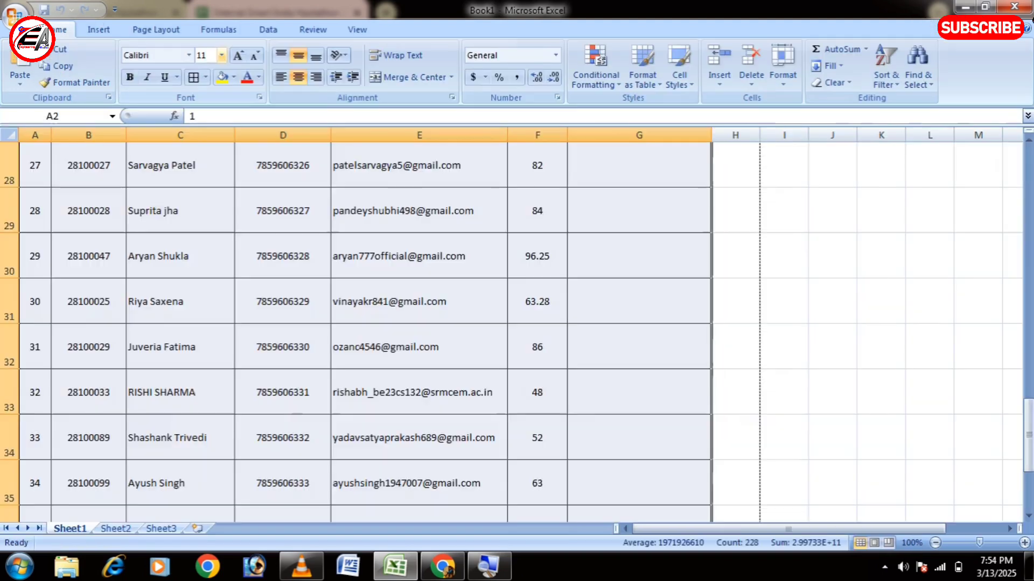
pyautogui.scroll(9, 430, 323)
pyautogui.click(640, 208)
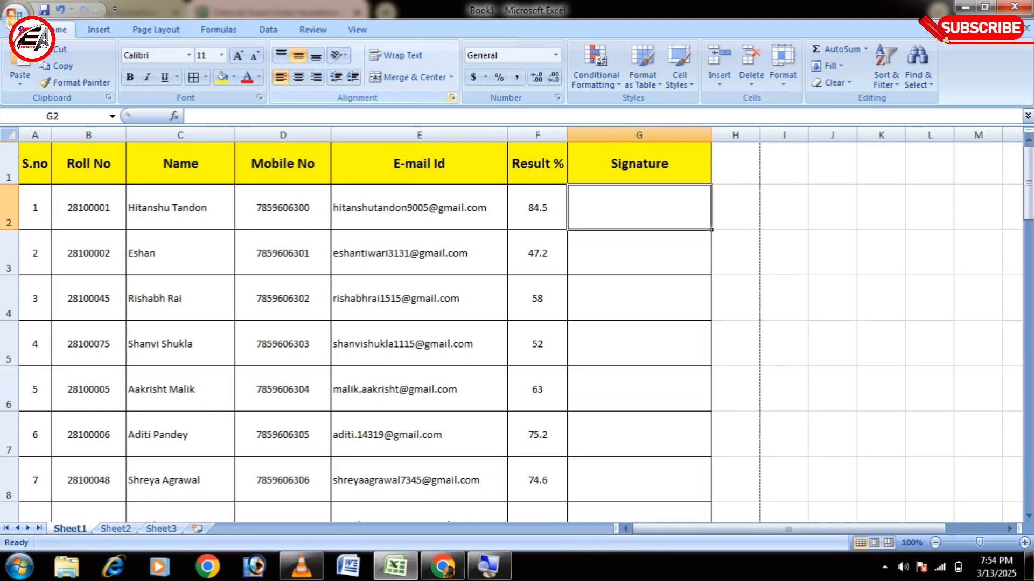
pyautogui.click(155, 30)
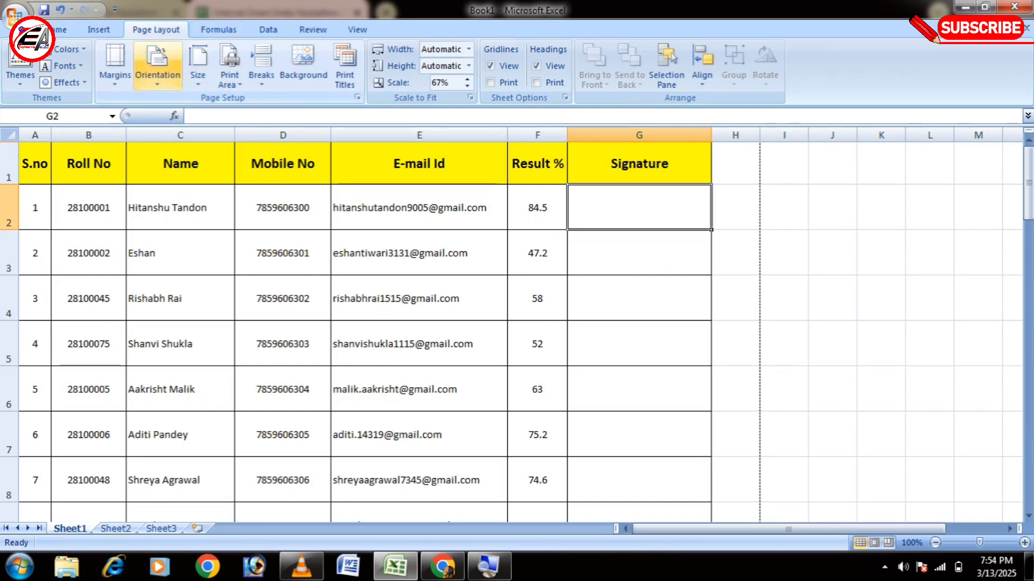
pyautogui.click(357, 97)
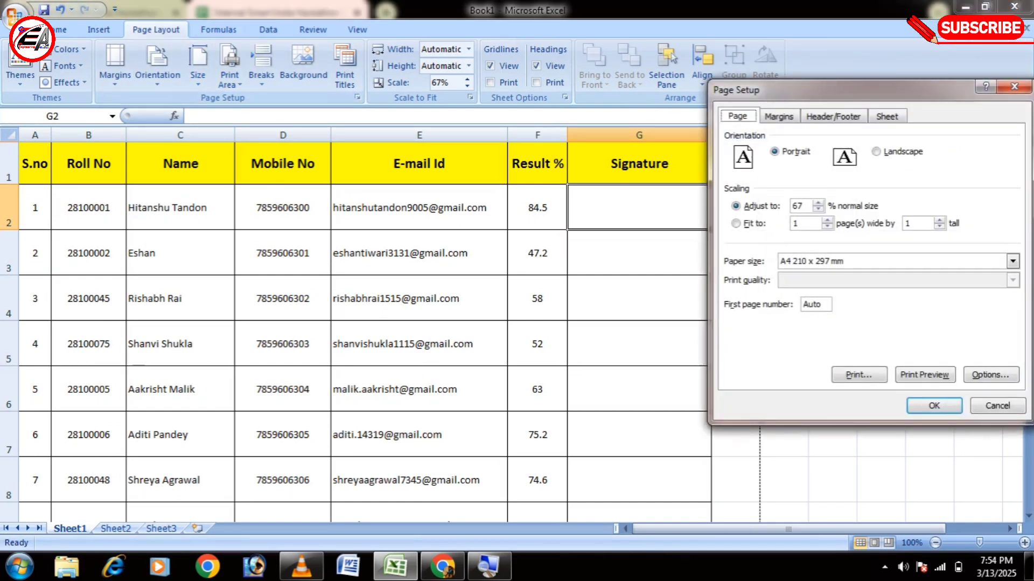
pyautogui.click(887, 116)
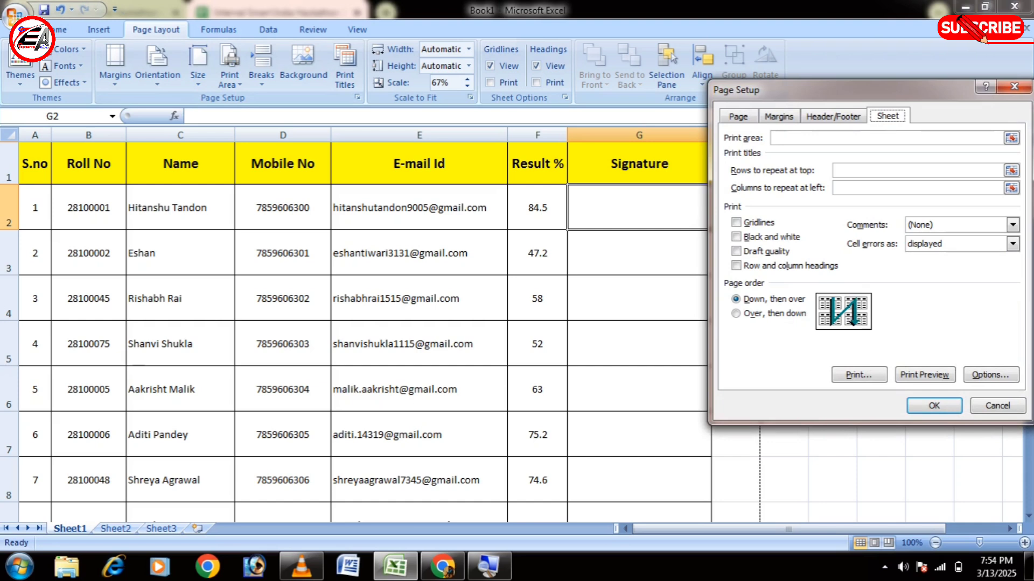
pyautogui.moveTo(861, 90); pyautogui.dragTo(782, 108)
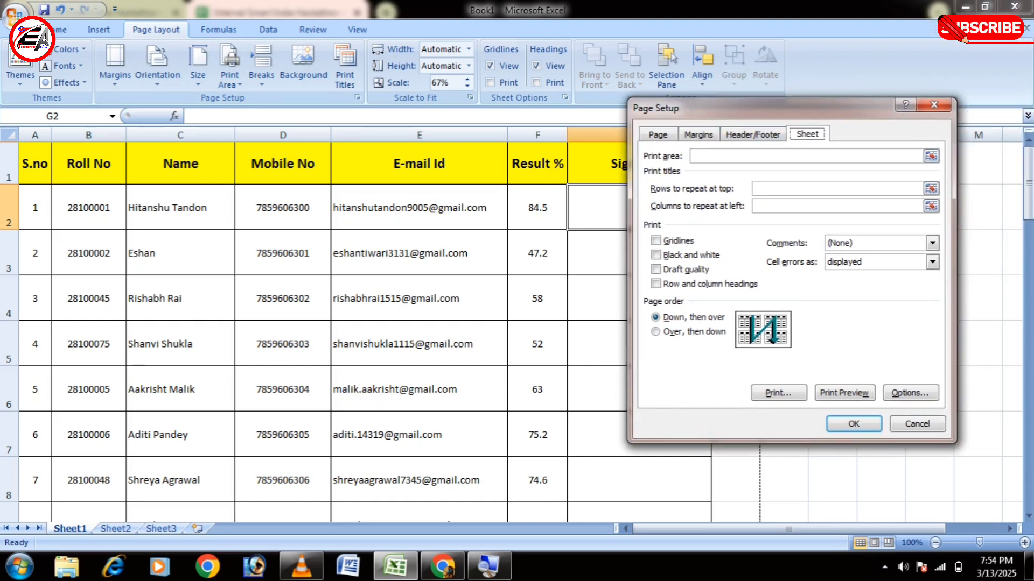
pyautogui.click(933, 105)
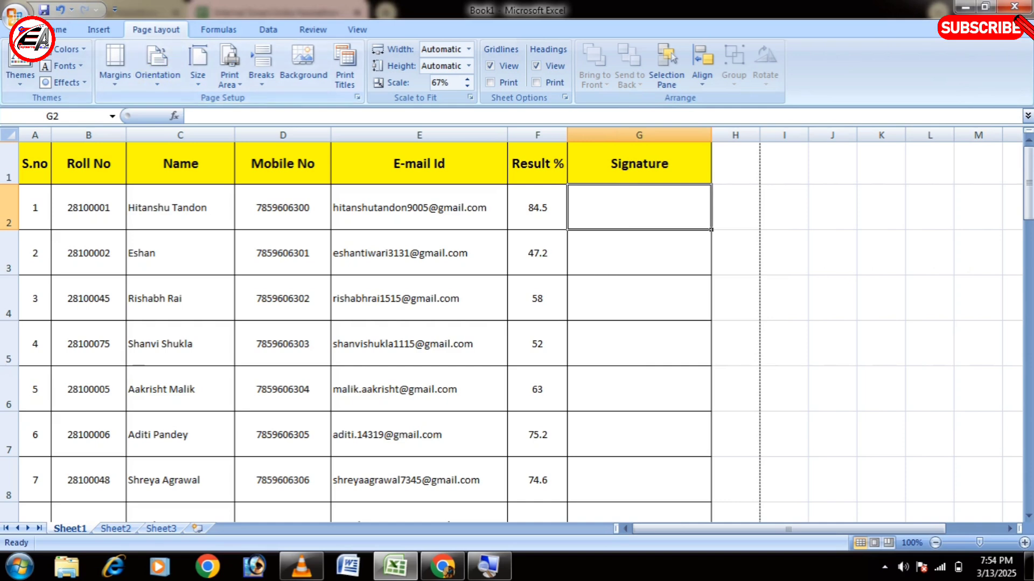
pyautogui.click(59, 30)
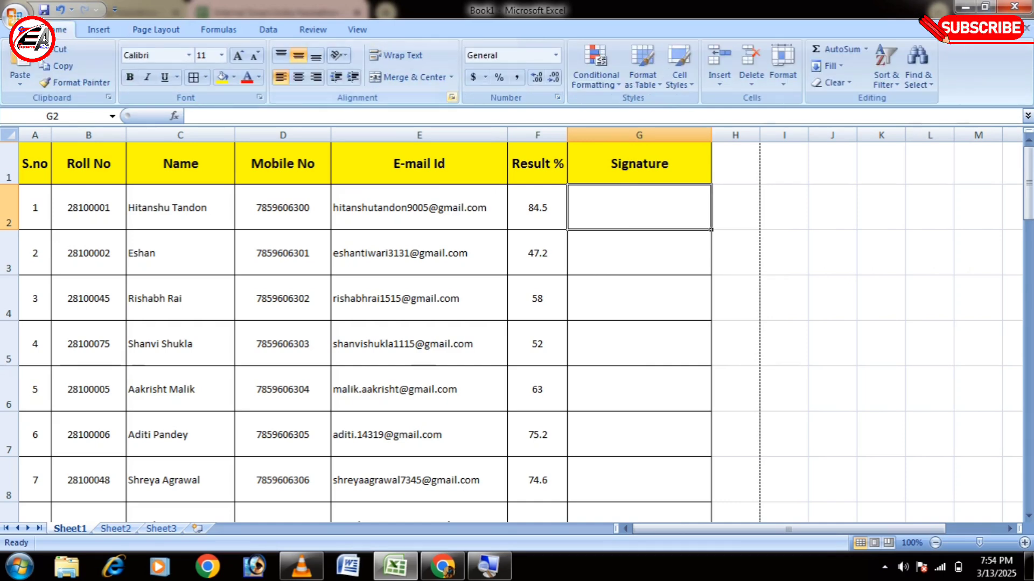
pyautogui.click(451, 98)
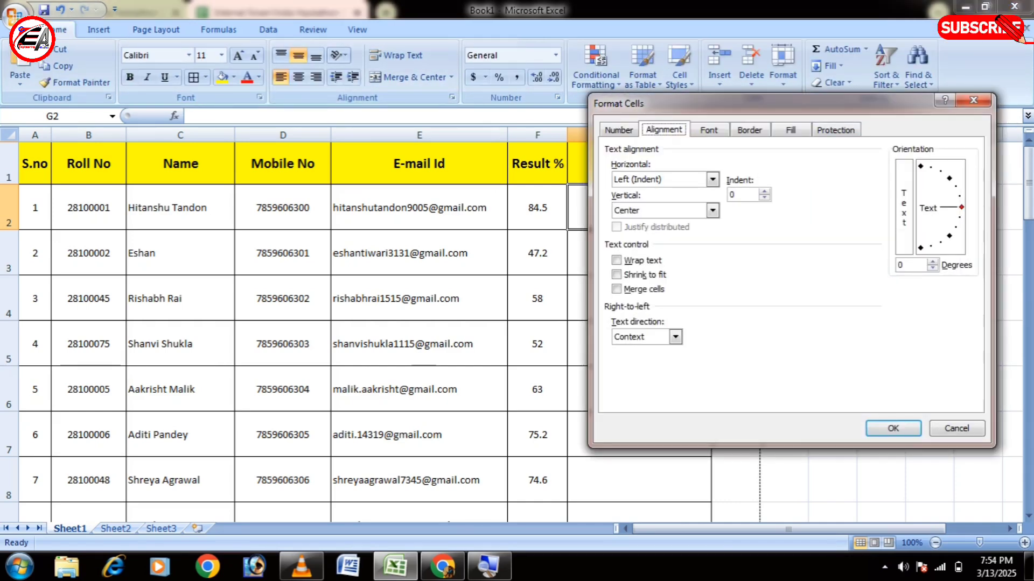
pyautogui.click(974, 101)
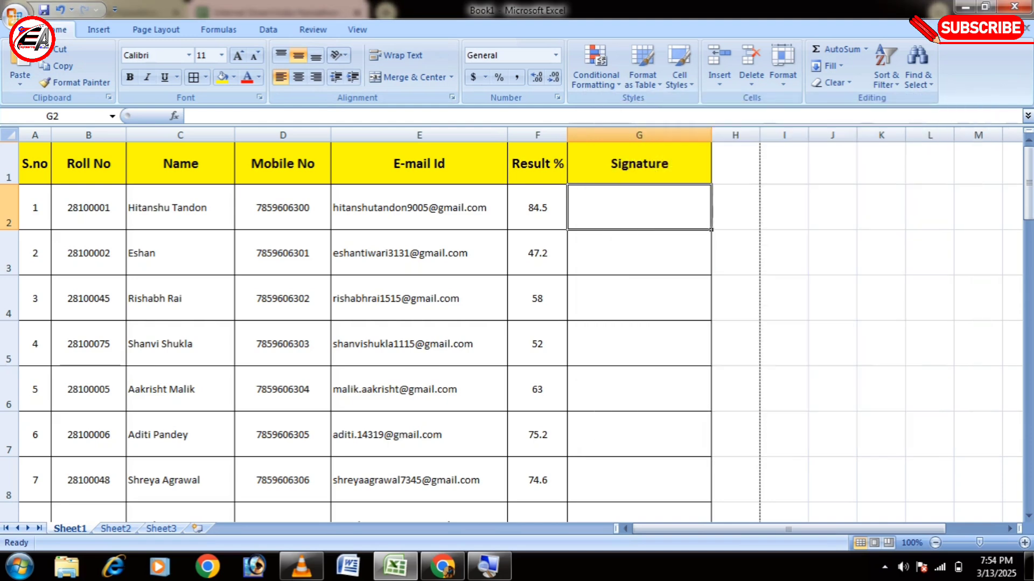
# Set header row 1 ($1:$1) as the row to repeat at the top of every printed page
pyautogui.click(156, 30)
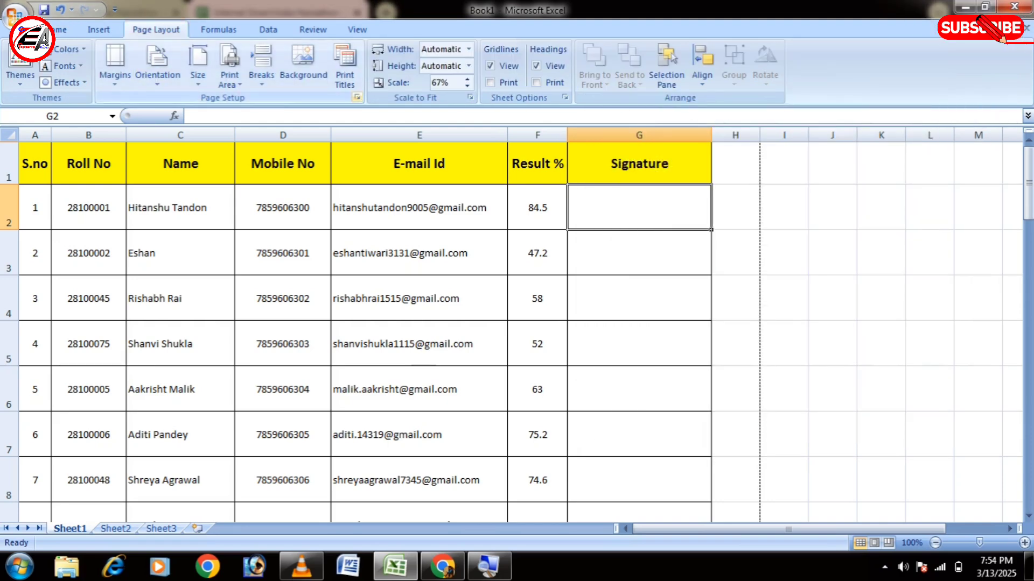
pyautogui.click(357, 98)
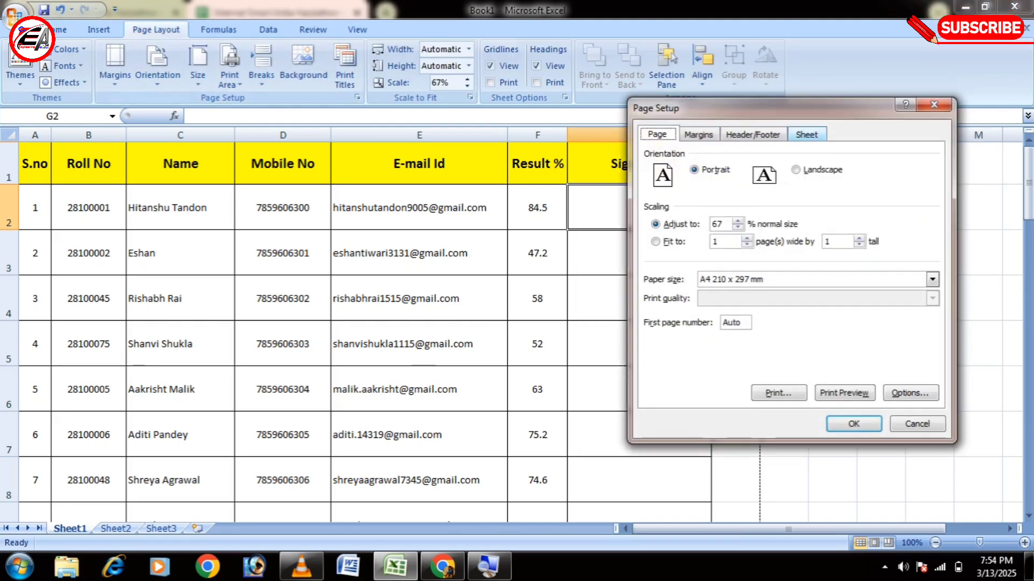
pyautogui.click(807, 135)
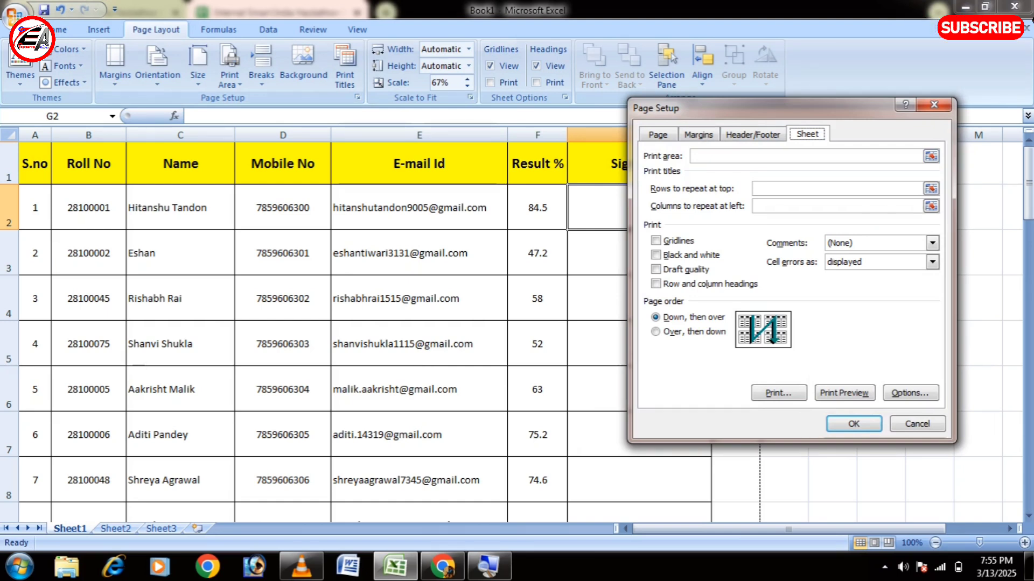
pyautogui.click(840, 189)
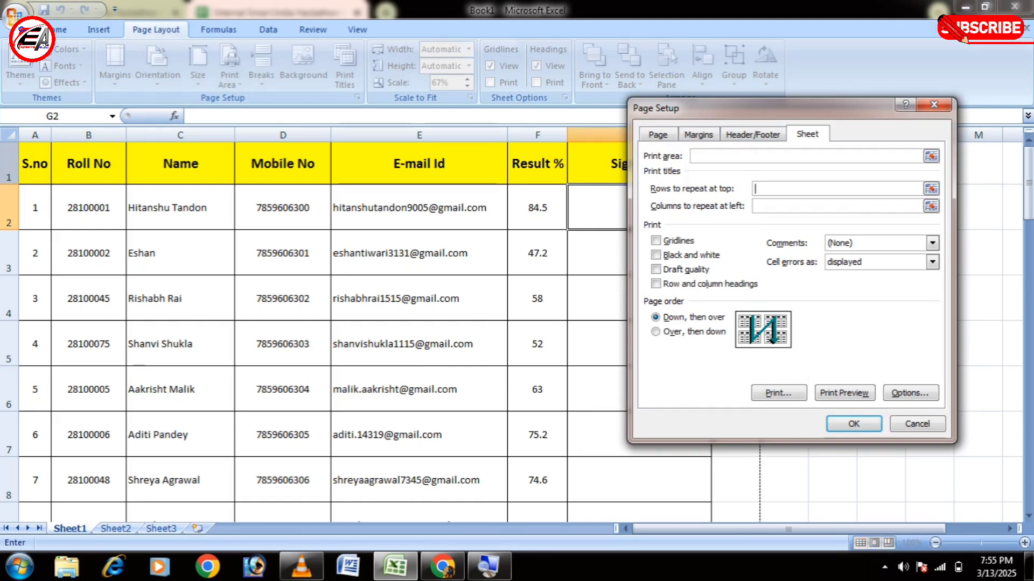
pyautogui.click(9, 164)
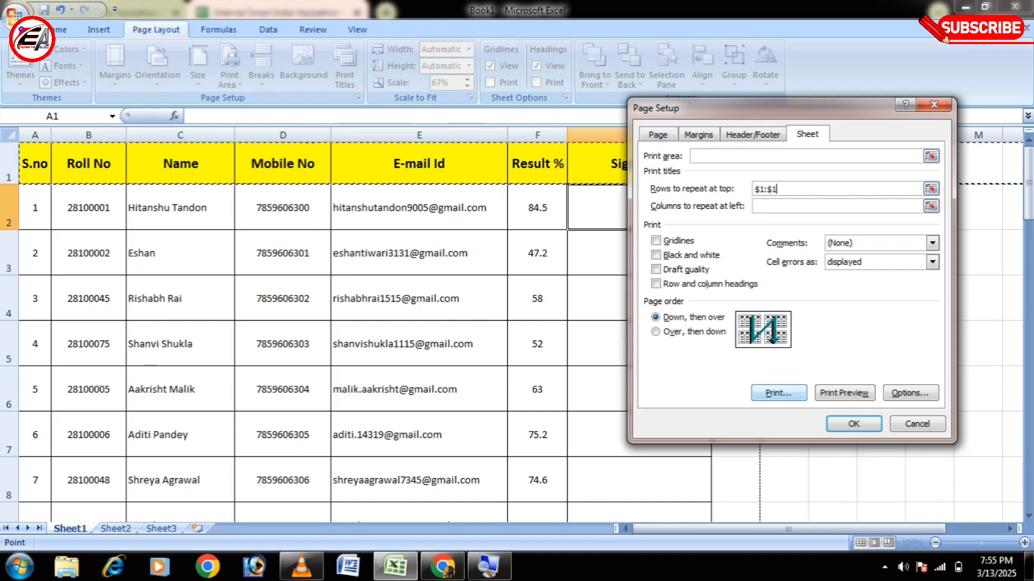
pyautogui.click(854, 424)
pyautogui.click(639, 298)
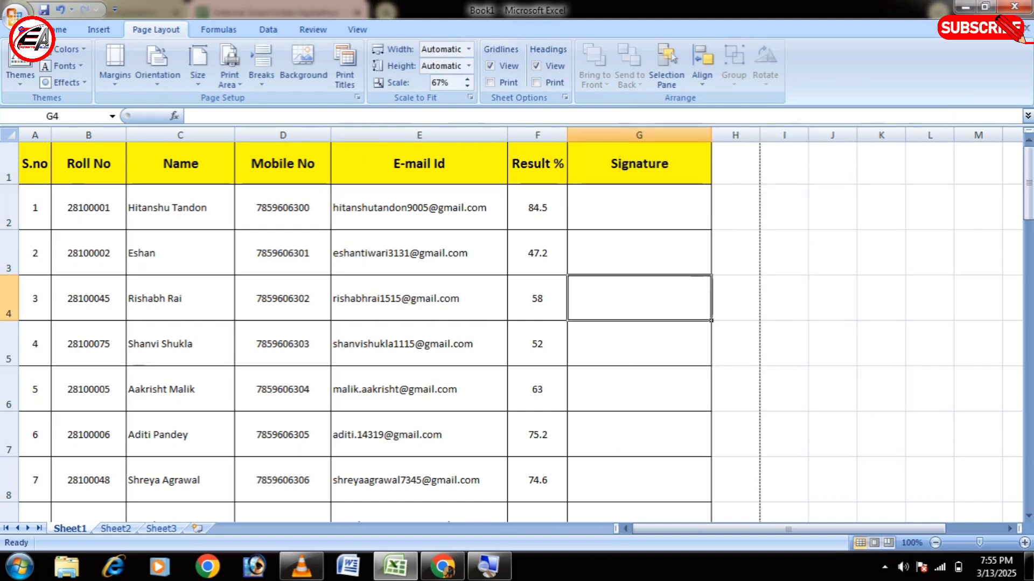
# Check in print preview that the header row repeats on both pages, and return to the top of the sheet
pyautogui.hotkey('ctrl', 'F2')
pyautogui.scroll(-10, 431, 313)
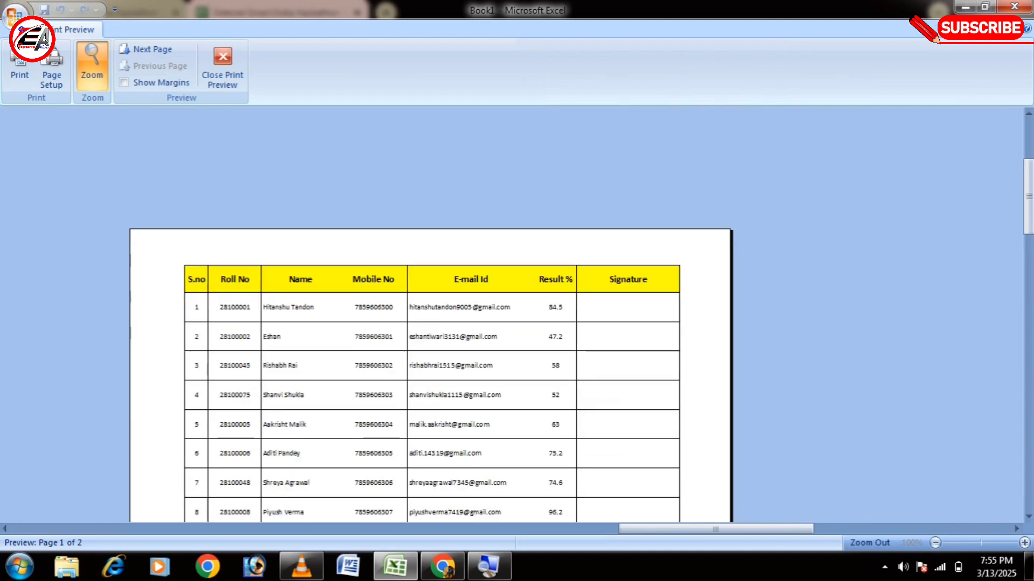
pyautogui.scroll(-5, 431, 312)
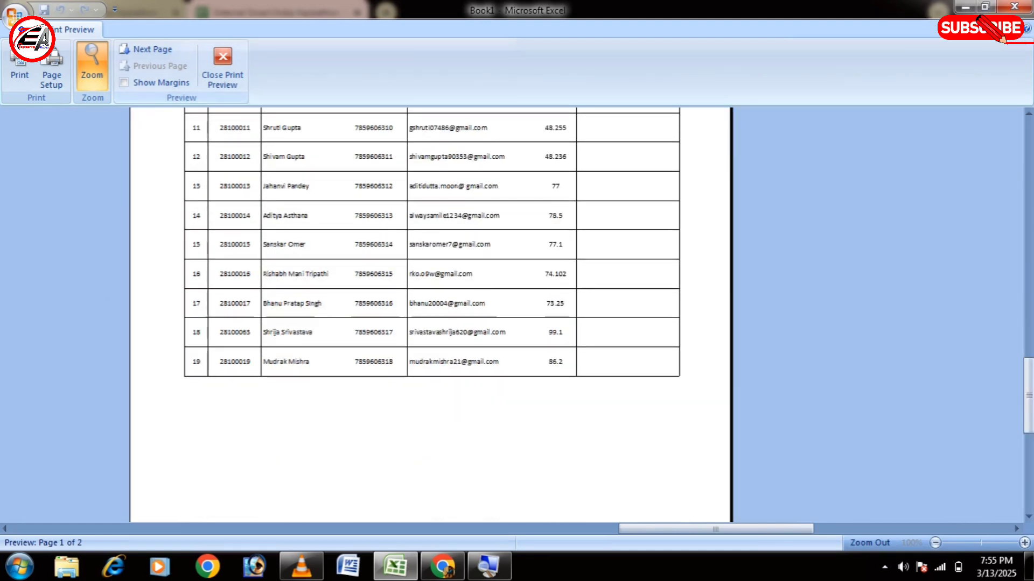
pyautogui.scroll(6, 431, 312)
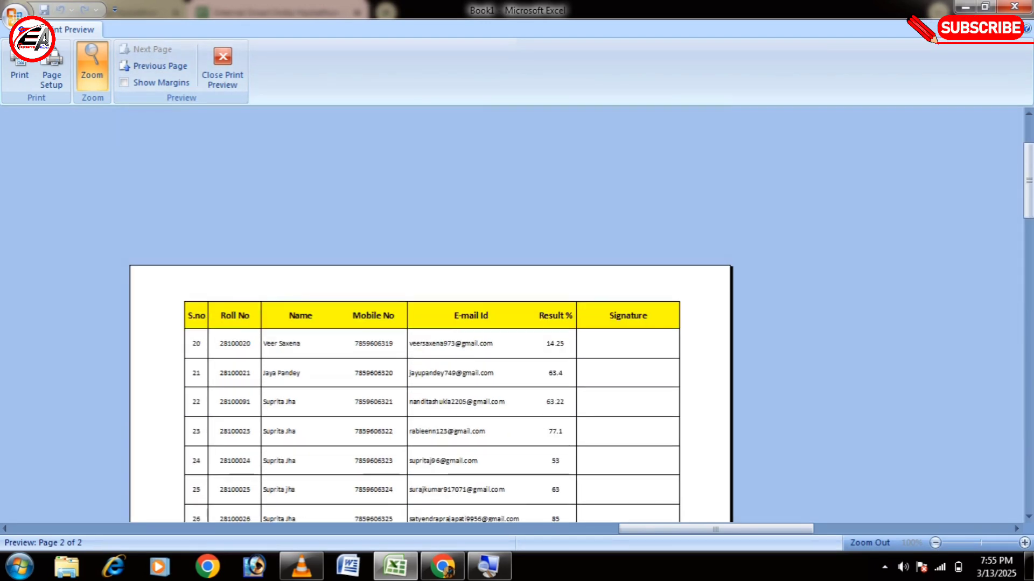
pyautogui.scroll(-8, 431, 312)
pyautogui.scroll(-3, 430, 312)
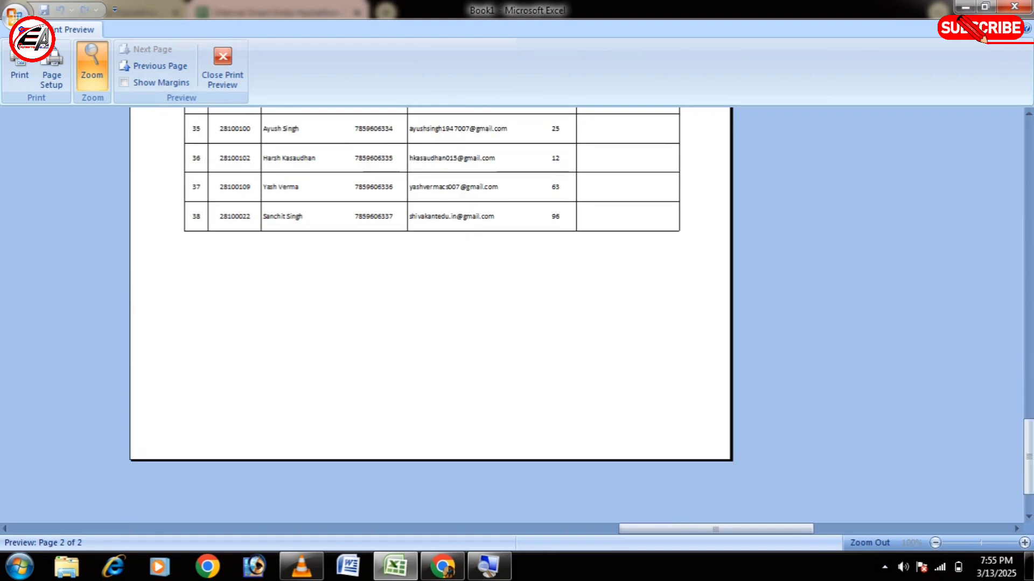
pyautogui.click(223, 64)
pyautogui.scroll(-2, 517, 323)
pyautogui.scroll(-10, 517, 324)
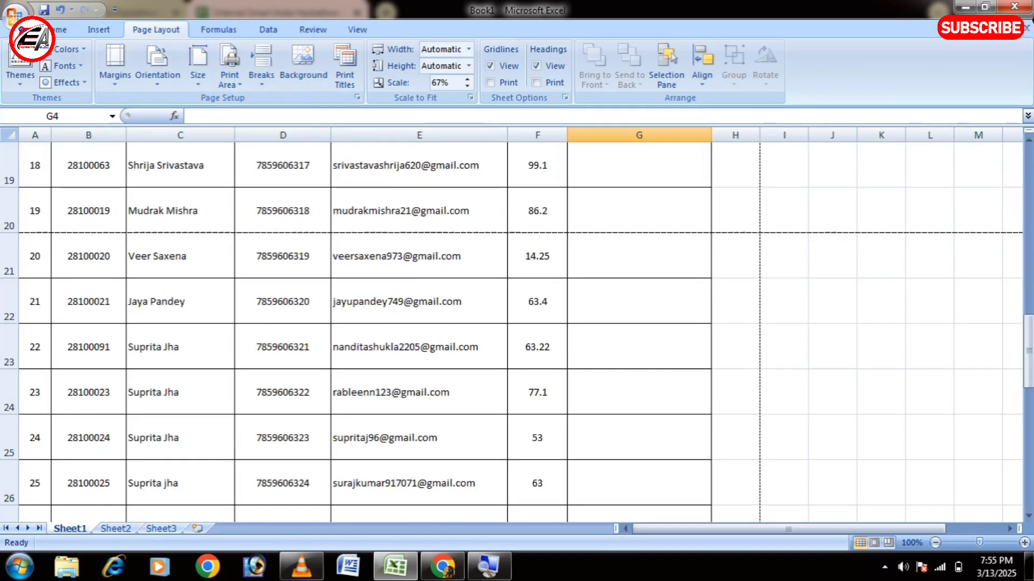
pyautogui.scroll(12, 517, 323)
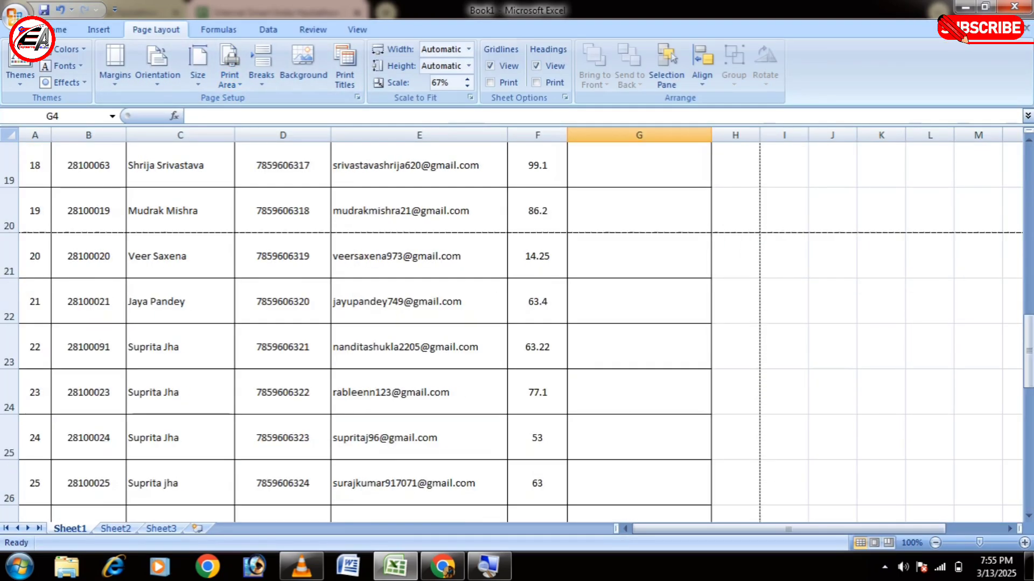
pyautogui.click(419, 343)
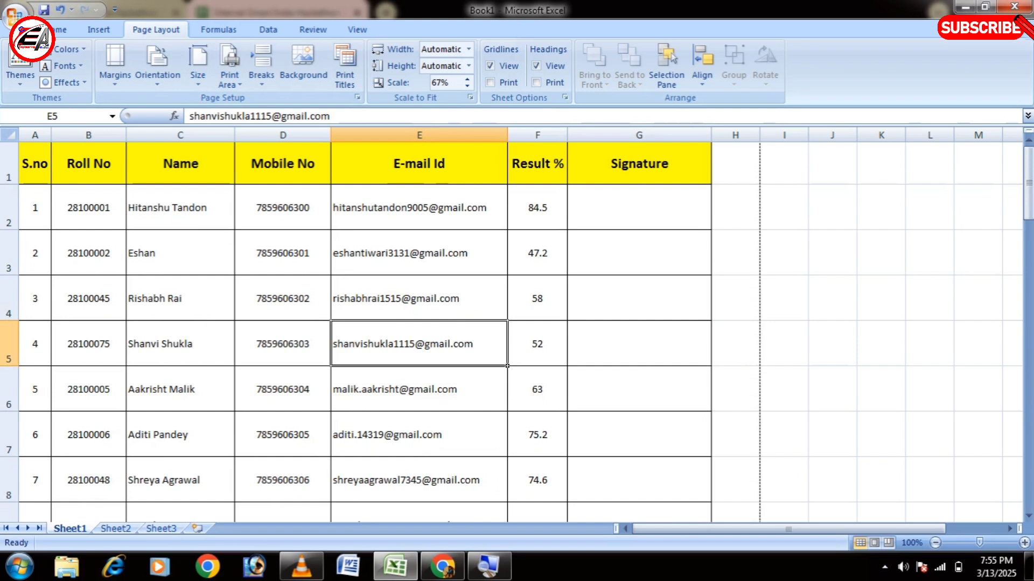
pyautogui.click(537, 207)
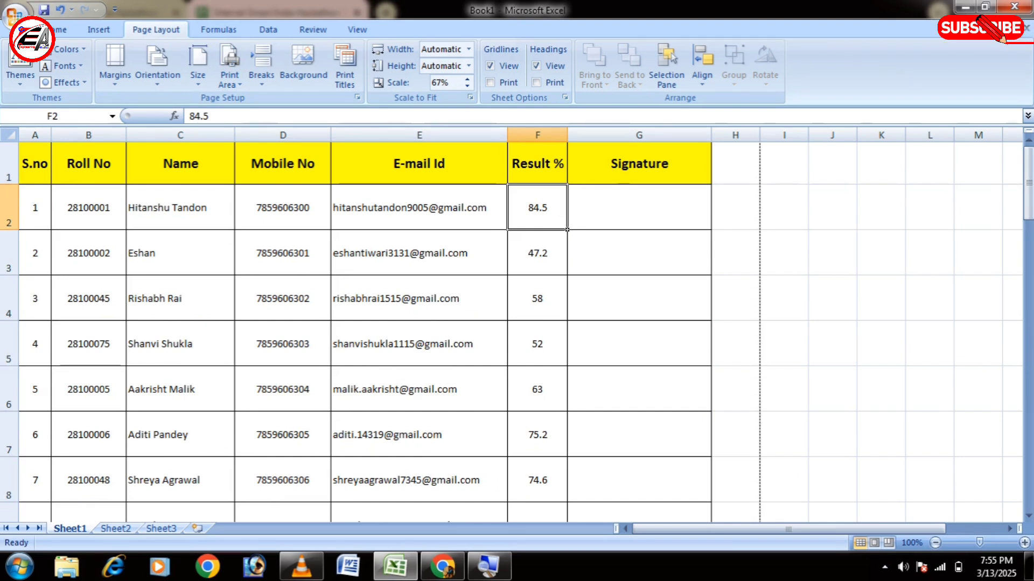
pyautogui.click(49, 29)
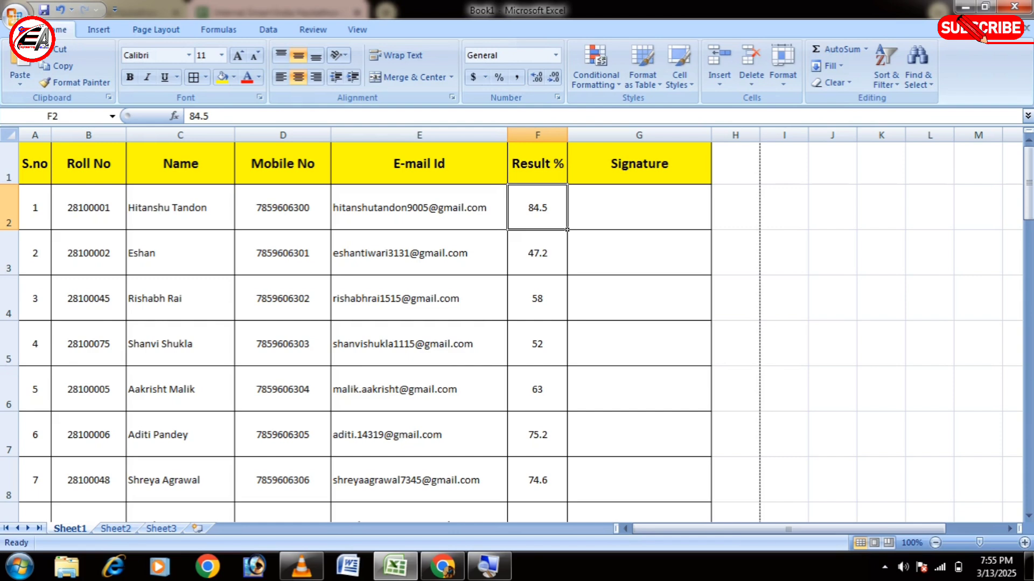
pyautogui.hotkey('shift', 'Down')
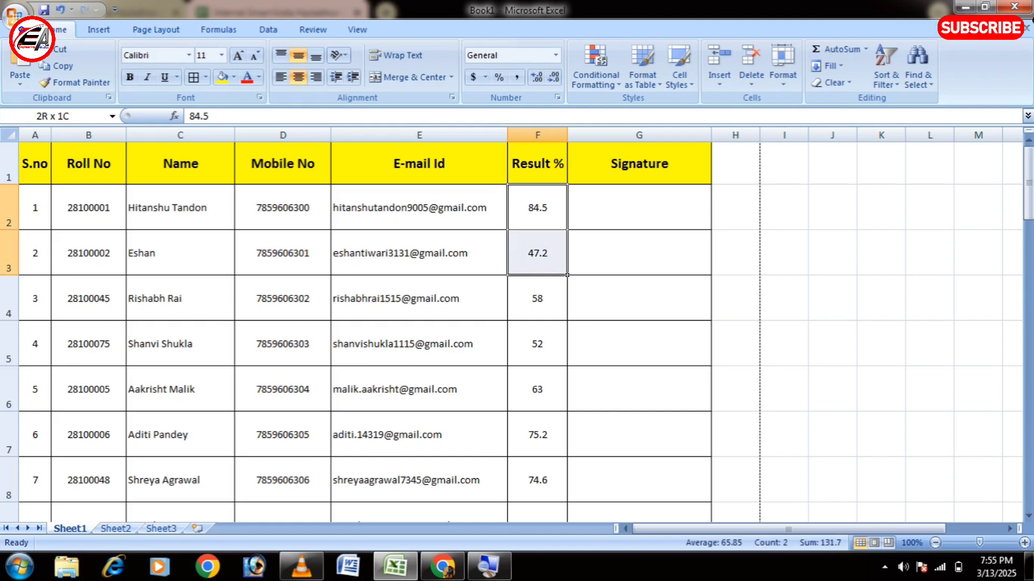
pyautogui.hotkey('shift', 'Down')
pyautogui.hotkey('shift', 'Down')
pyautogui.hotkey('shift', 'Down')
pyautogui.hotkey('shift', 'Down')
pyautogui.hotkey('shift', 'Down')
pyautogui.hotkey('shift', 'Down')
pyautogui.hotkey('shift', 'Down')
pyautogui.hotkey('shift', 'Down')
pyautogui.hotkey('shift', 'Down')
pyautogui.hotkey('shift', 'Down')
pyautogui.hotkey('shift', 'Down')
pyautogui.hotkey('shift', 'Down')
pyautogui.hotkey('shift', 'Down')
pyautogui.hotkey('shift', 'Down')
pyautogui.hotkey('shift', 'Down')
pyautogui.hotkey('shift', 'Down')
pyautogui.hotkey('shift', 'Down')
pyautogui.hotkey('shift', 'Down')
pyautogui.hotkey('shift', 'Down')
pyautogui.hotkey('shift', 'Down')
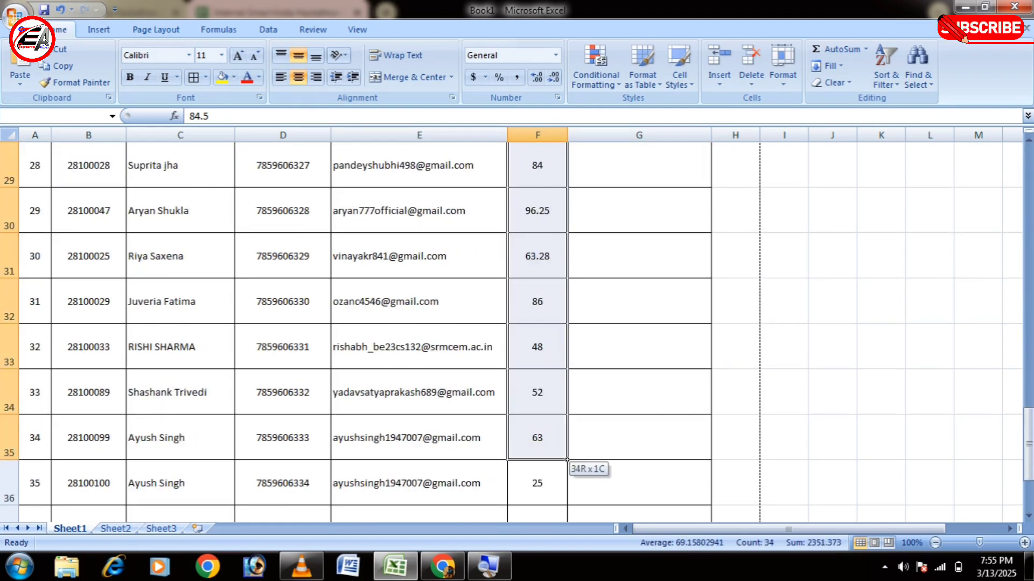
pyautogui.scroll(6, 517, 323)
pyautogui.scroll(4, 517, 323)
pyautogui.click(639, 298)
pyautogui.click(537, 207)
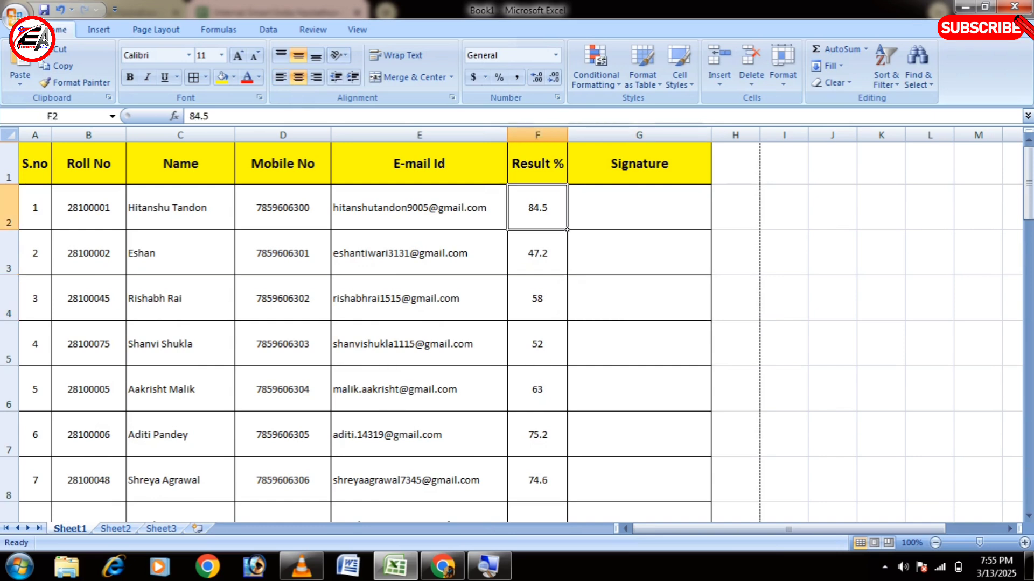
pyautogui.click(180, 208)
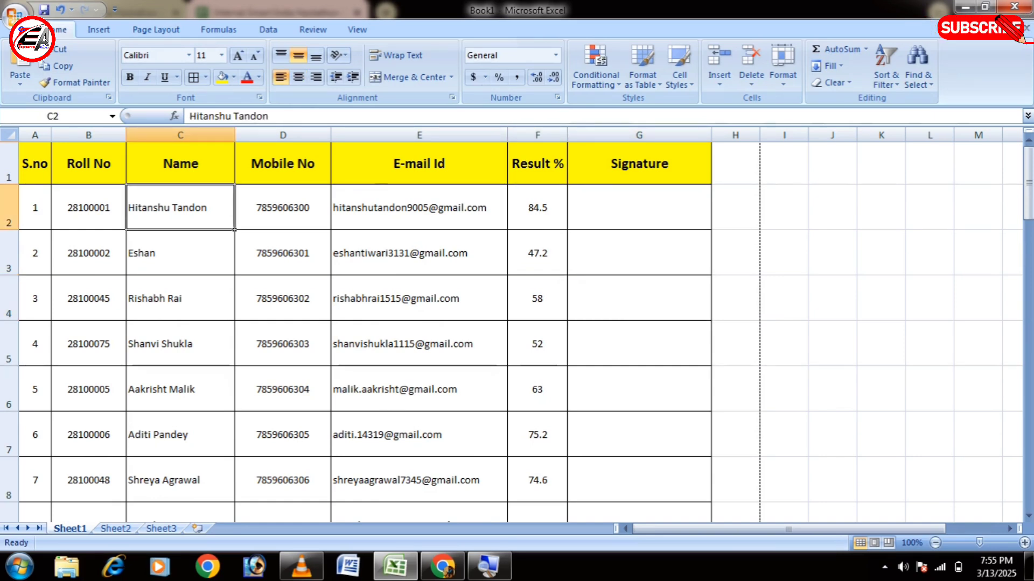
pyautogui.moveTo(180, 208); pyautogui.dragTo(181, 298)
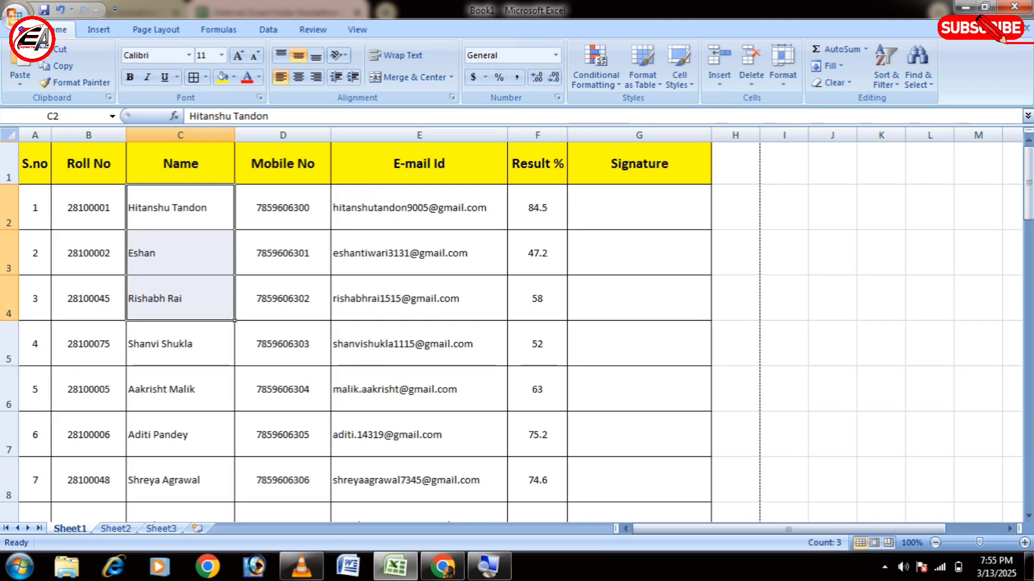
# Try sorting the student data in columns B to F by Result % from largest to smallest, and undo the sort
pyautogui.click(538, 208)
pyautogui.moveTo(537, 207); pyautogui.dragTo(65, 509)
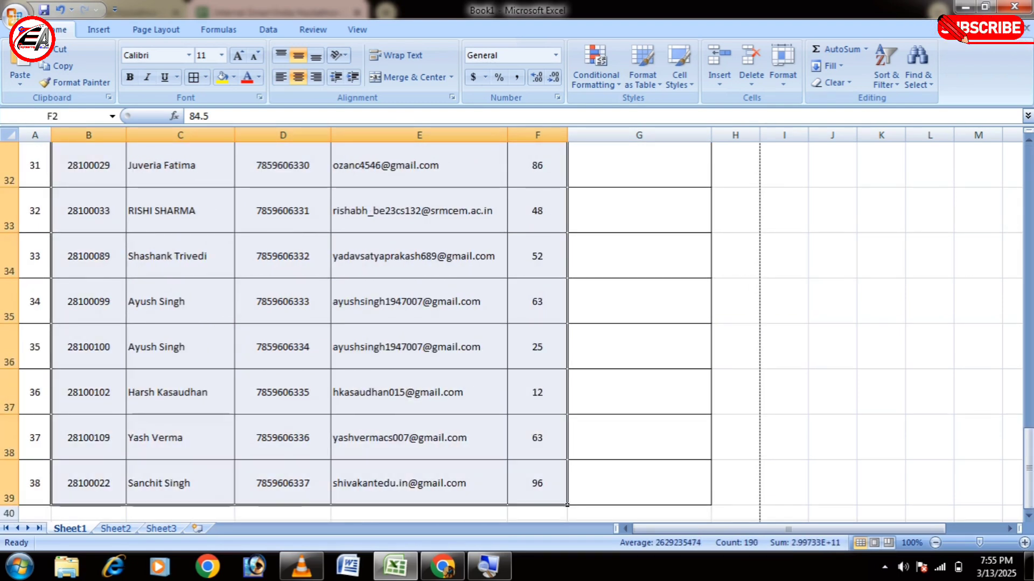
pyautogui.scroll(10, 512, 323)
pyautogui.click(886, 76)
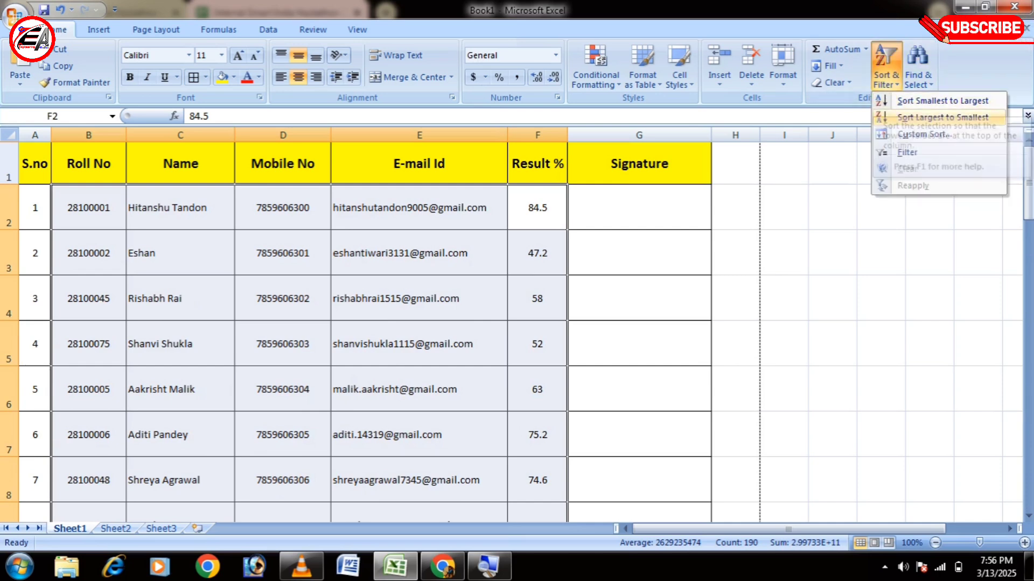
pyautogui.click(942, 118)
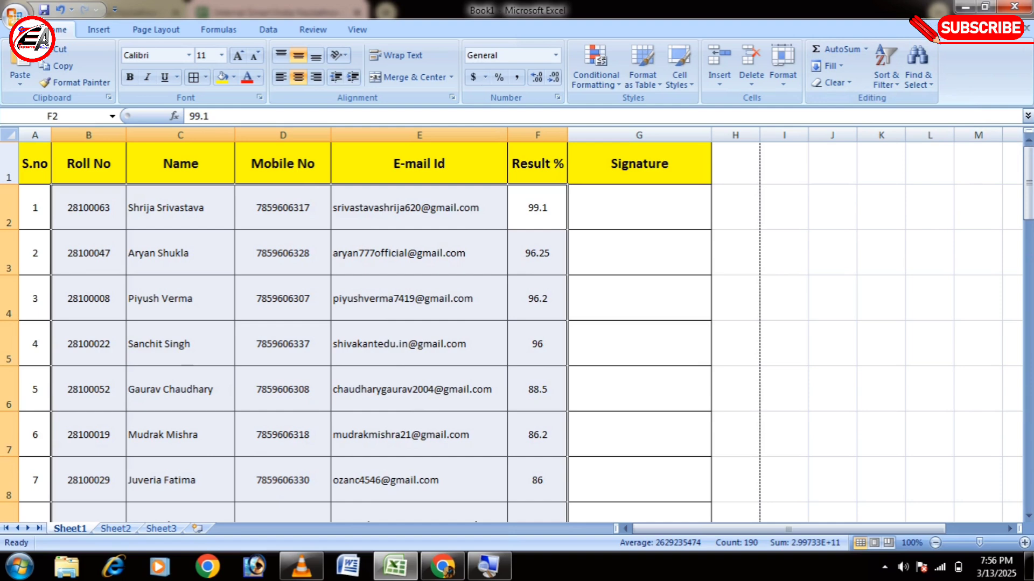
pyautogui.hotkey('ctrl', 'z')
pyautogui.click(537, 253)
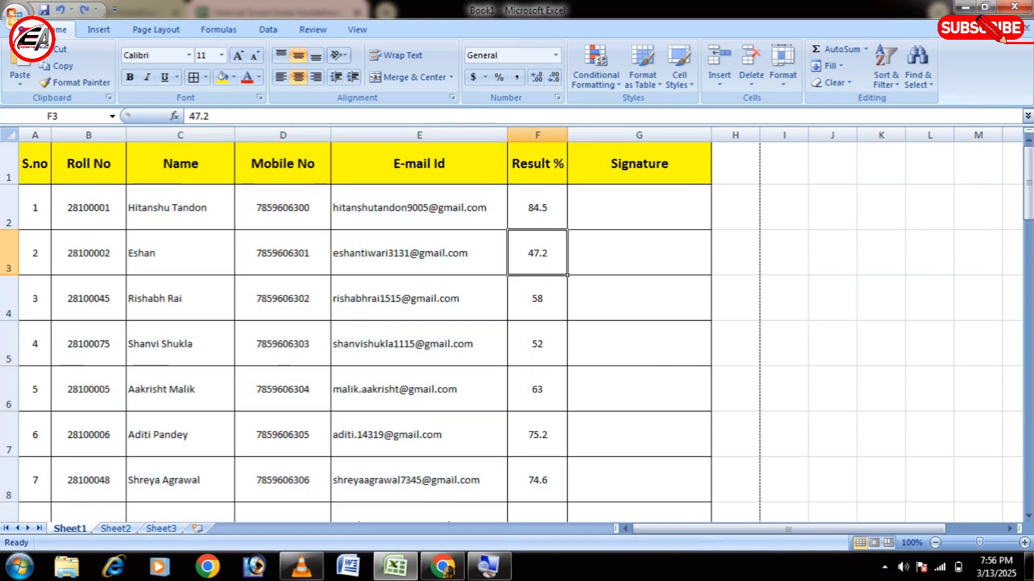
# Try sorting the Result % values F2 to F39 from largest to smallest with the selection expanded, and undo the sort
pyautogui.moveTo(537, 208); pyautogui.dragTo(566, 506)
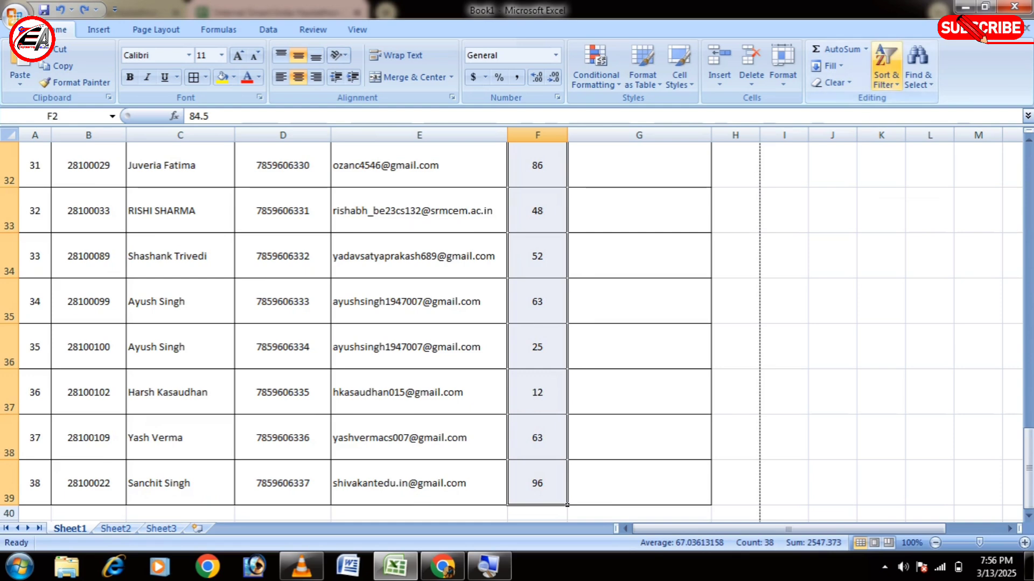
pyautogui.click(886, 68)
pyautogui.click(942, 117)
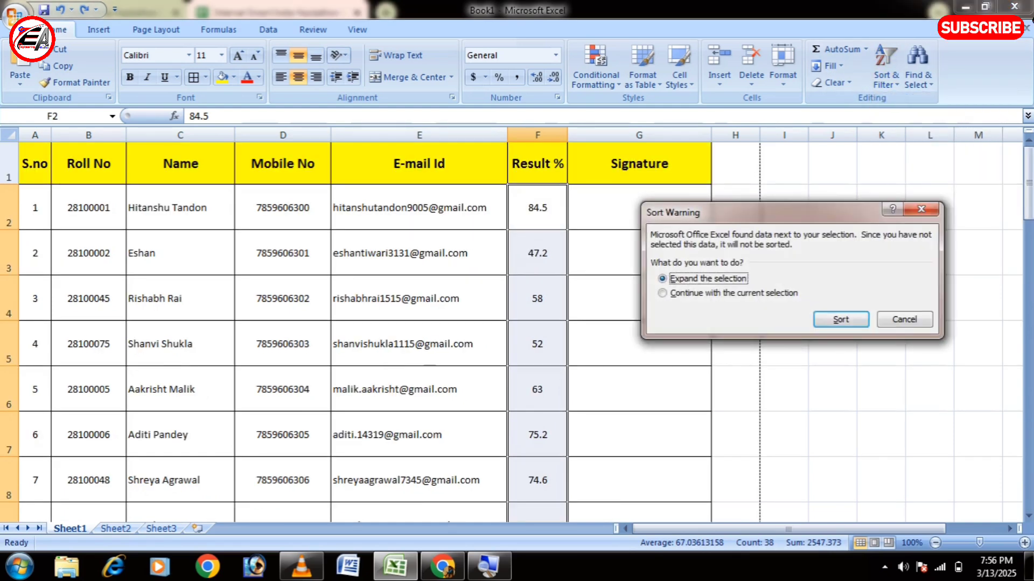
pyautogui.press('Return')
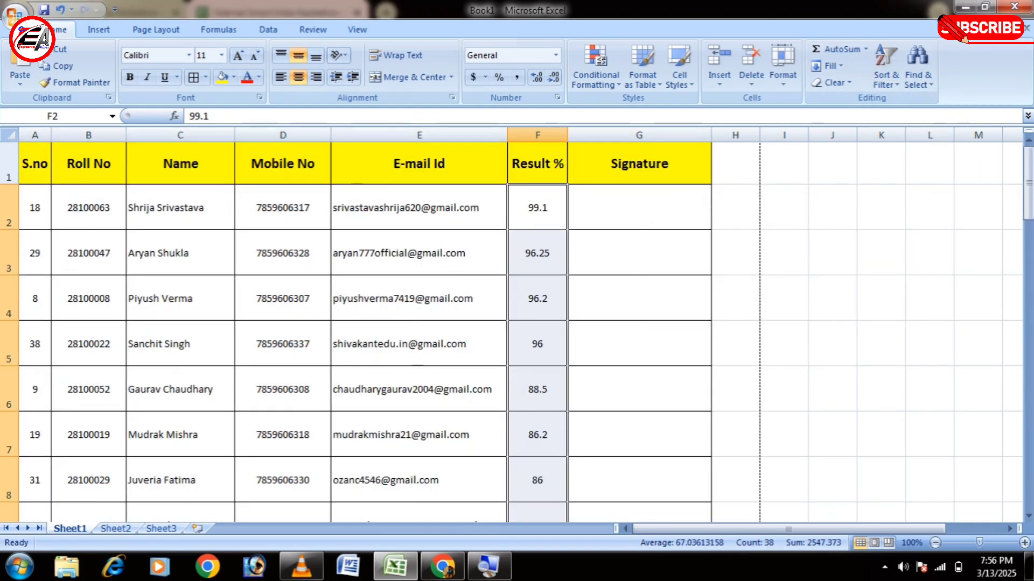
pyautogui.hotkey('ctrl', 'z')
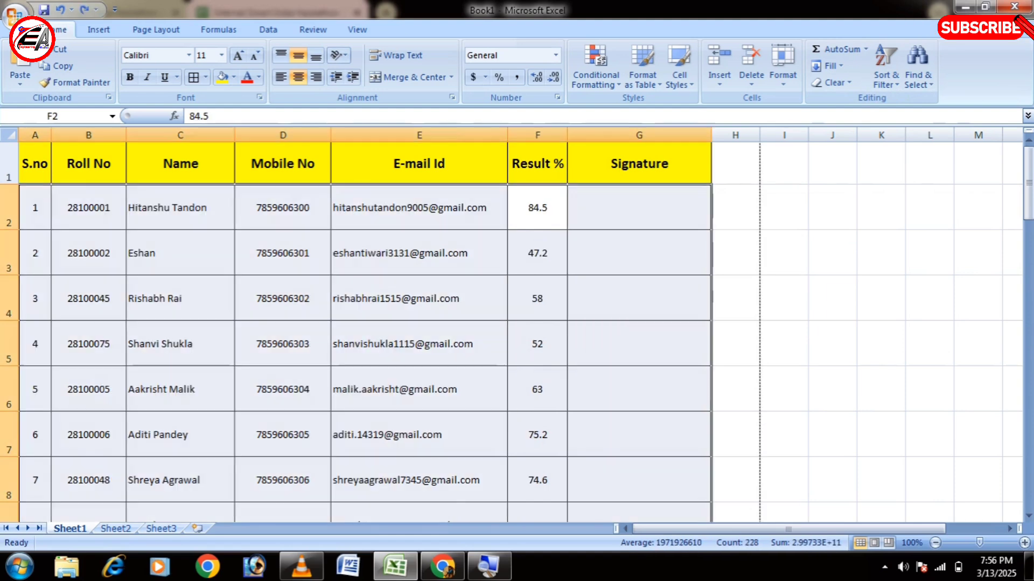
pyautogui.press('Down')
pyautogui.press('Up')
# Sort the student data from Roll No to Result % by result, largest to smallest, leaving the S.no column out of the sort
pyautogui.moveTo(537, 215); pyautogui.dragTo(54, 516)
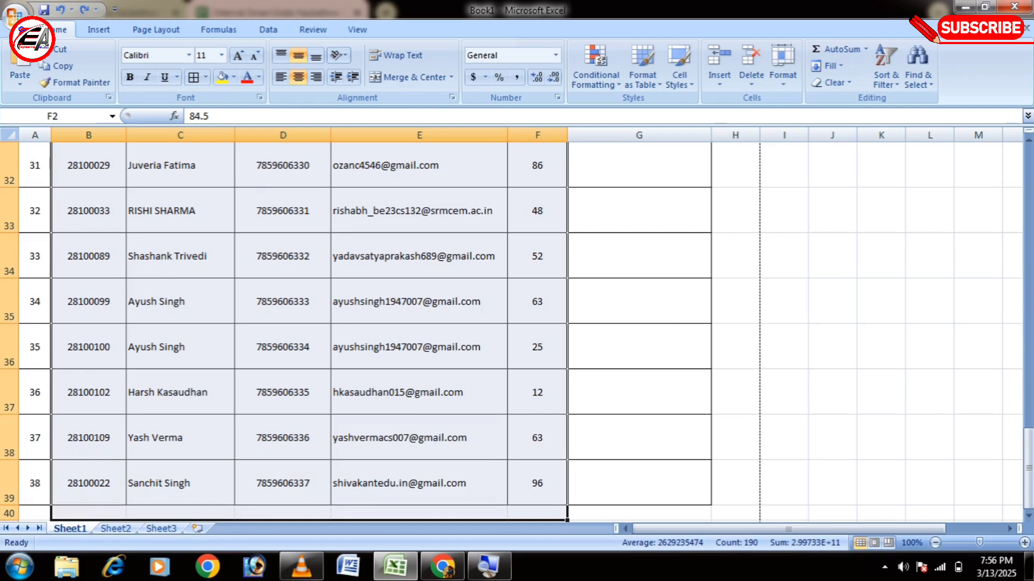
pyautogui.scroll(-3, 516, 333)
pyautogui.click(885, 80)
pyautogui.click(915, 116)
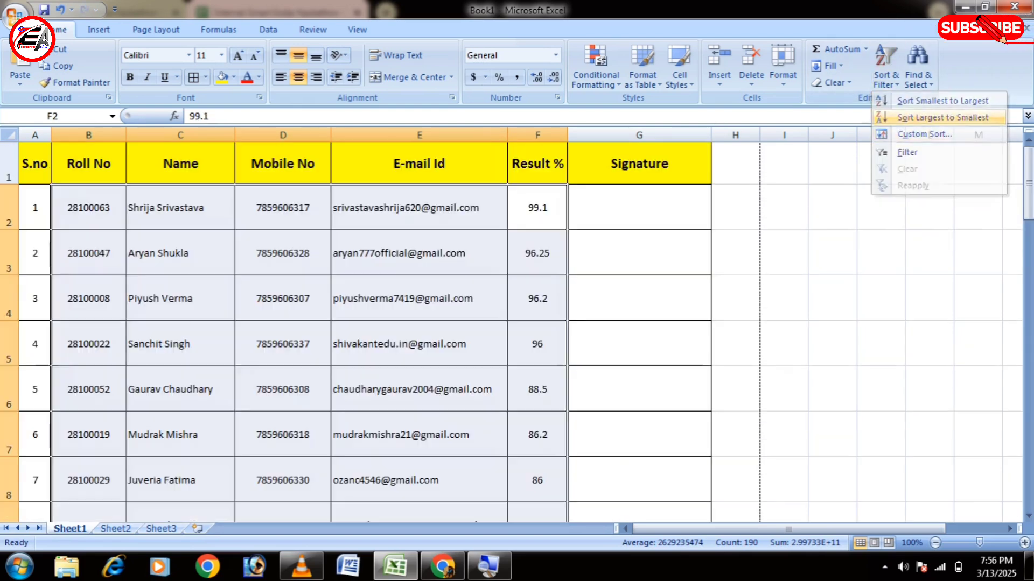
pyautogui.click(639, 299)
pyautogui.click(736, 207)
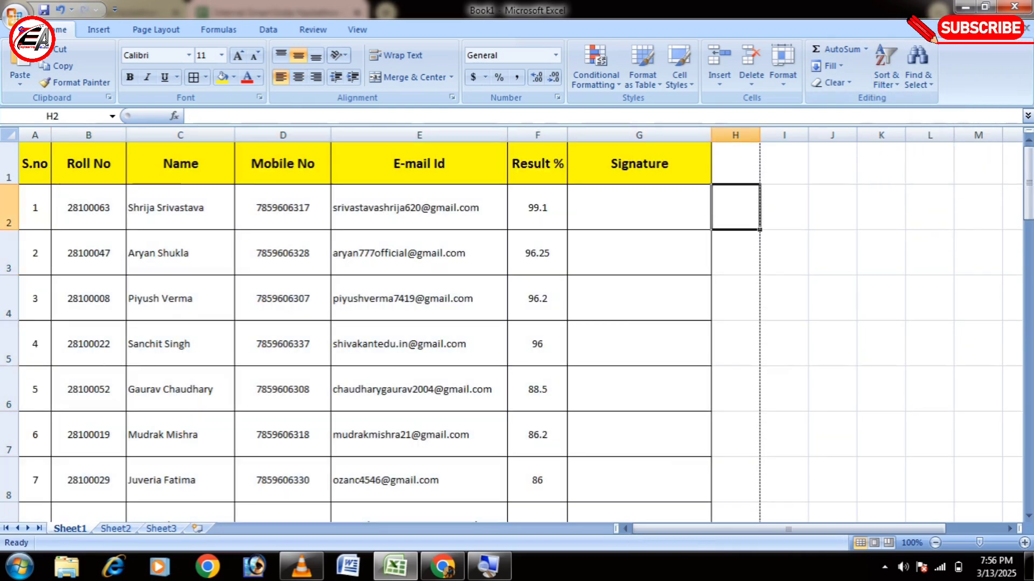
pyautogui.scroll(-2, 517, 323)
pyautogui.scroll(2, 517, 323)
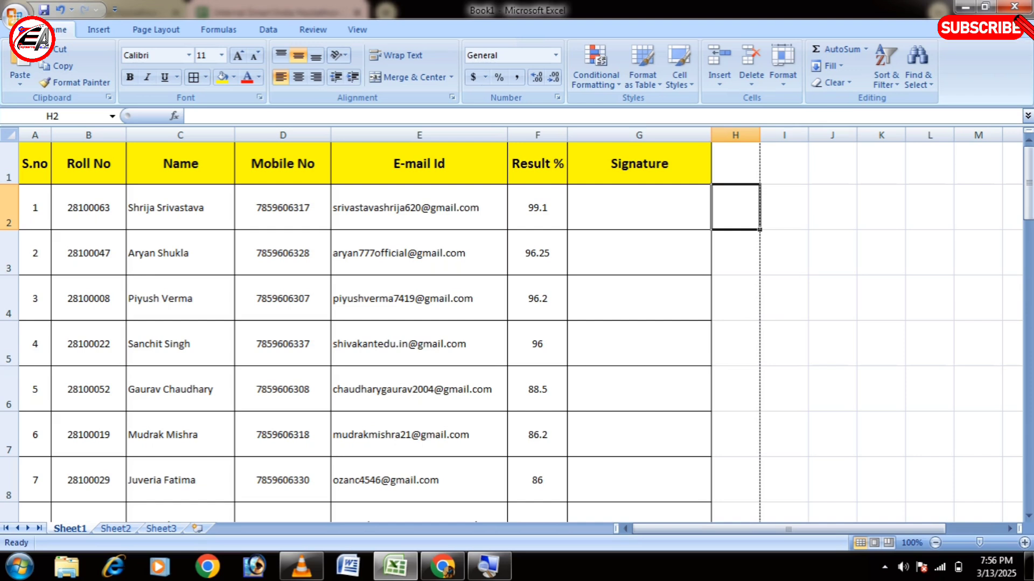
# Add filters to the header cells A1 to G1, from S.no to Signature
pyautogui.moveTo(34, 164); pyautogui.dragTo(639, 164)
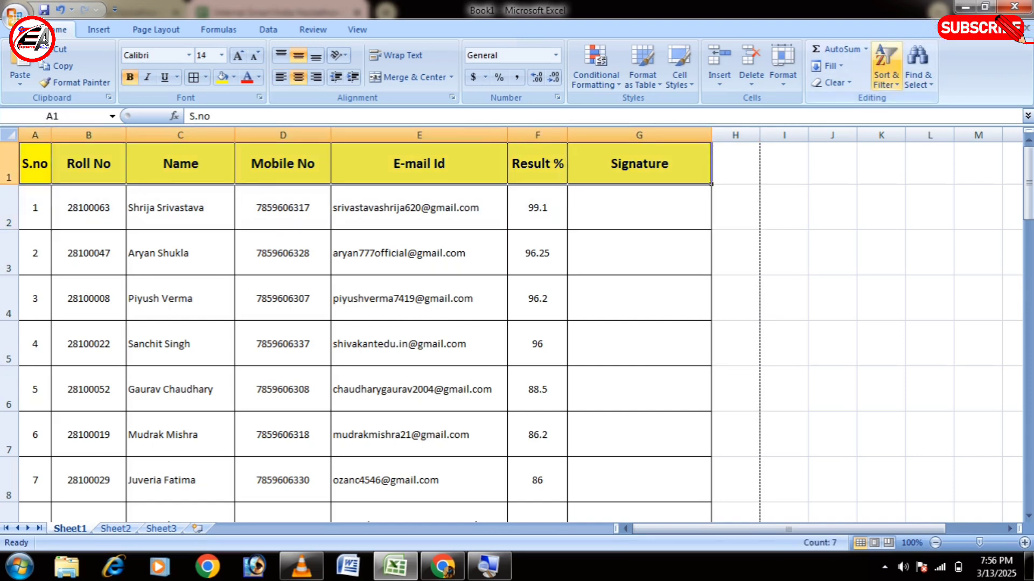
pyautogui.click(886, 76)
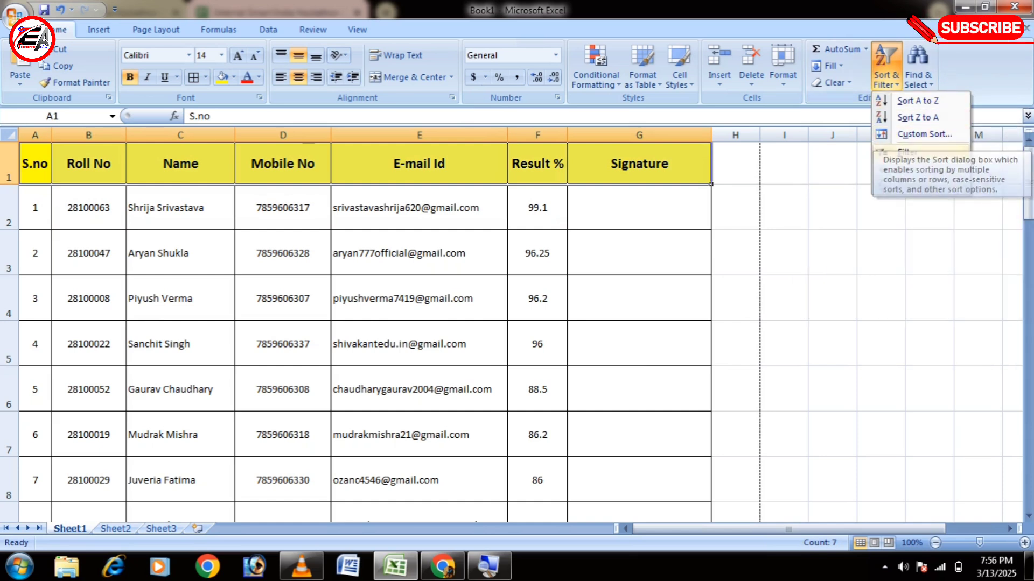
pyautogui.click(908, 152)
pyautogui.click(784, 208)
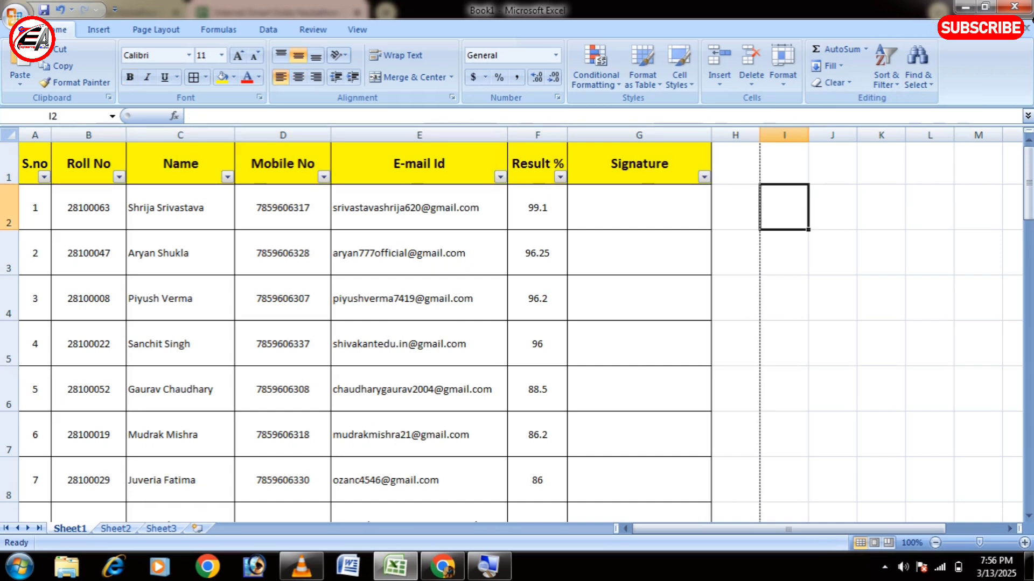
# Deselect all values in the Result % filter and look through the list of available results
pyautogui.click(560, 177)
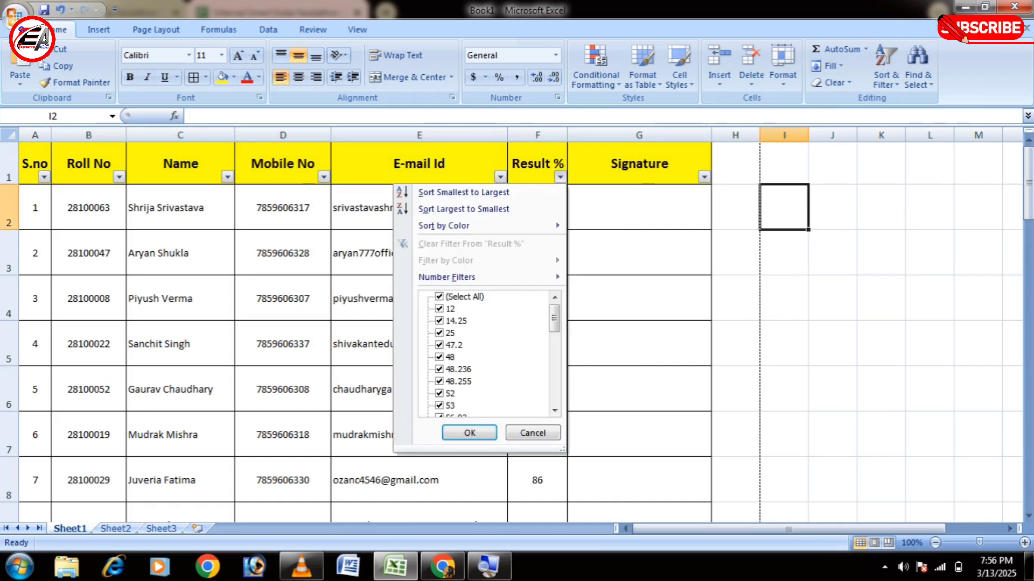
pyautogui.click(439, 297)
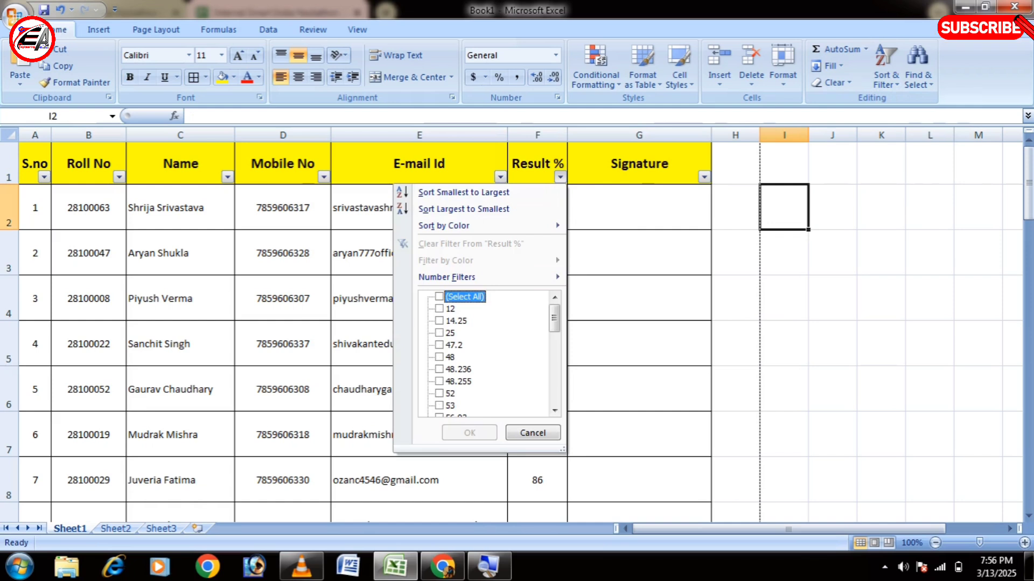
pyautogui.scroll(-1, 484, 356)
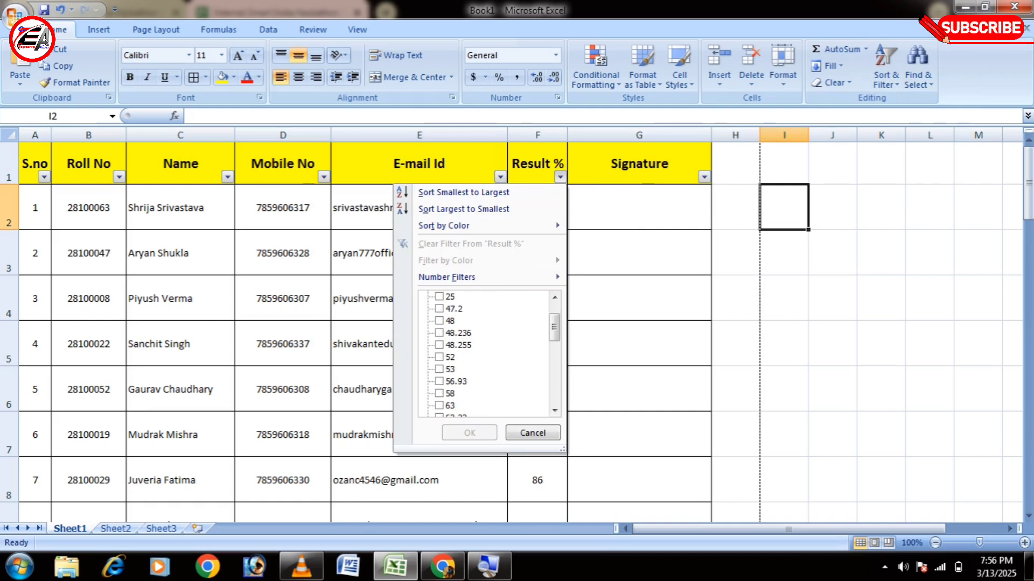
pyautogui.scroll(-2, 485, 353)
pyautogui.scroll(4, 485, 353)
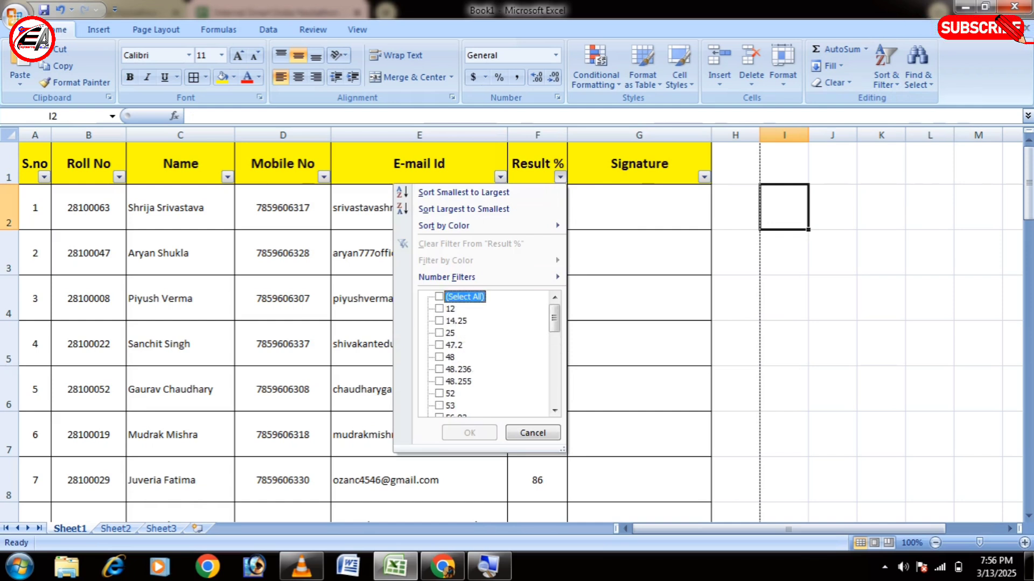